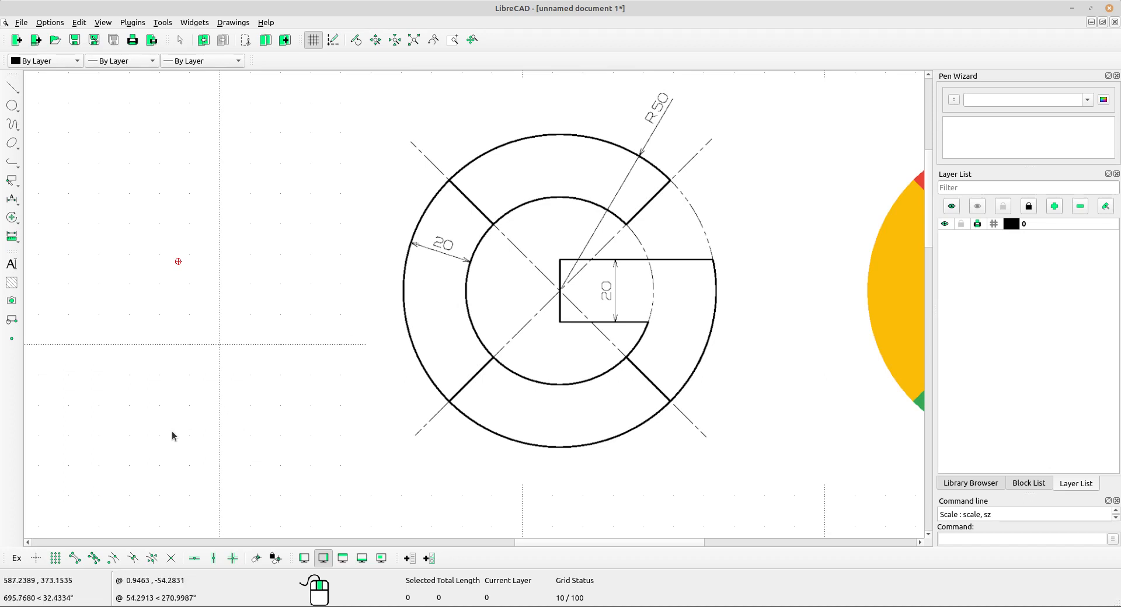
Enable snapping to endpoints, centers, middle points and intersections.
click(75, 561)
click(114, 559)
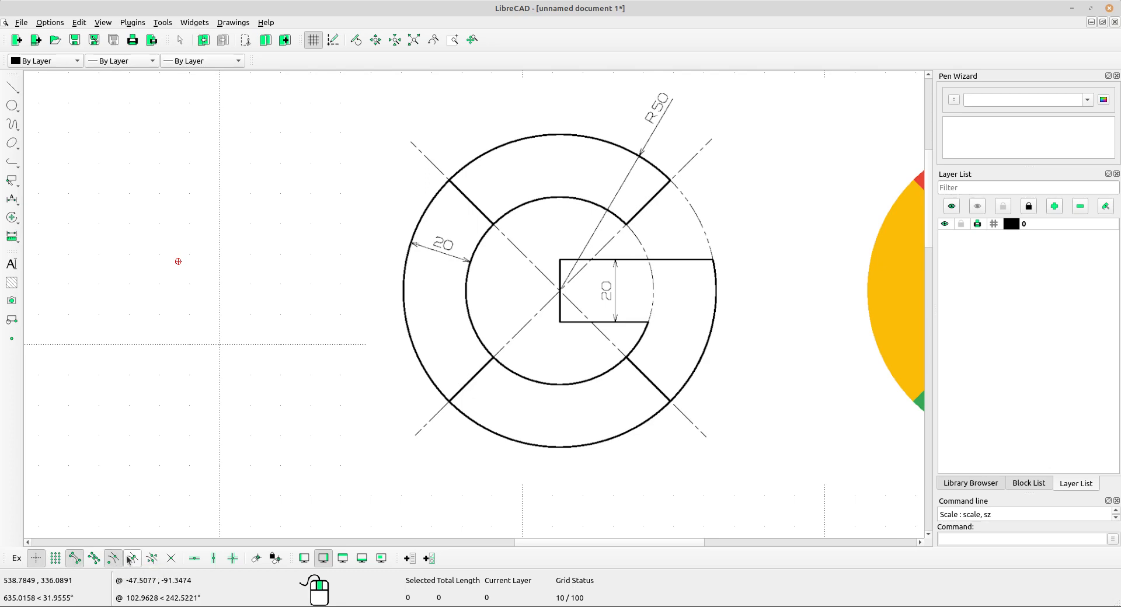
click(131, 559)
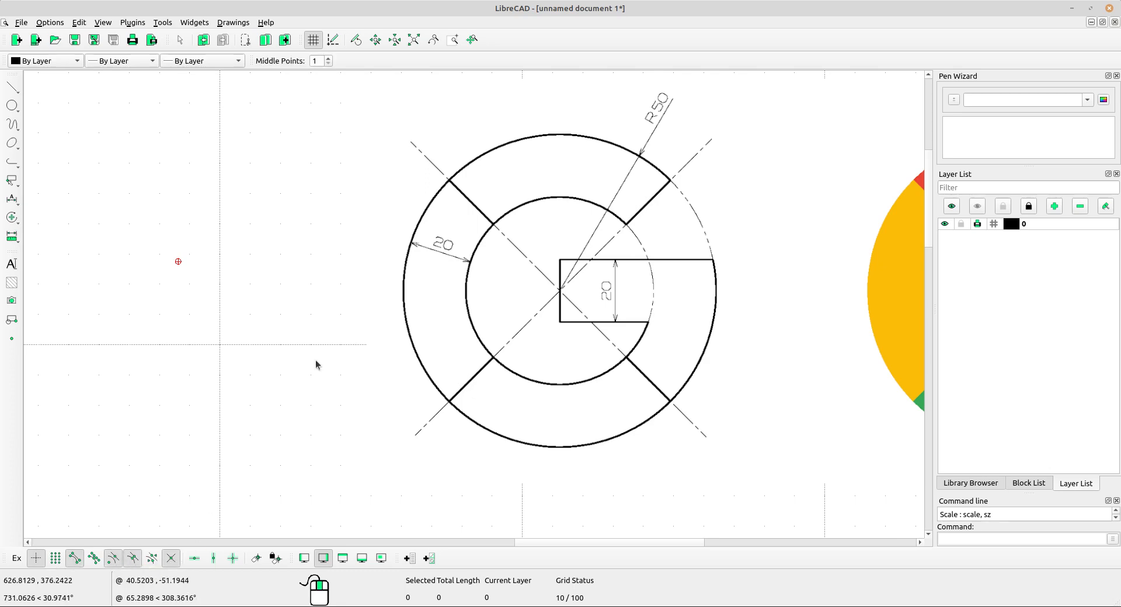
Draw a circle of radius 50 in the empty area beside the dimensioned reference drawing.
scroll(348, 272, down, 2)
middle_drag(348, 272, 381, 270)
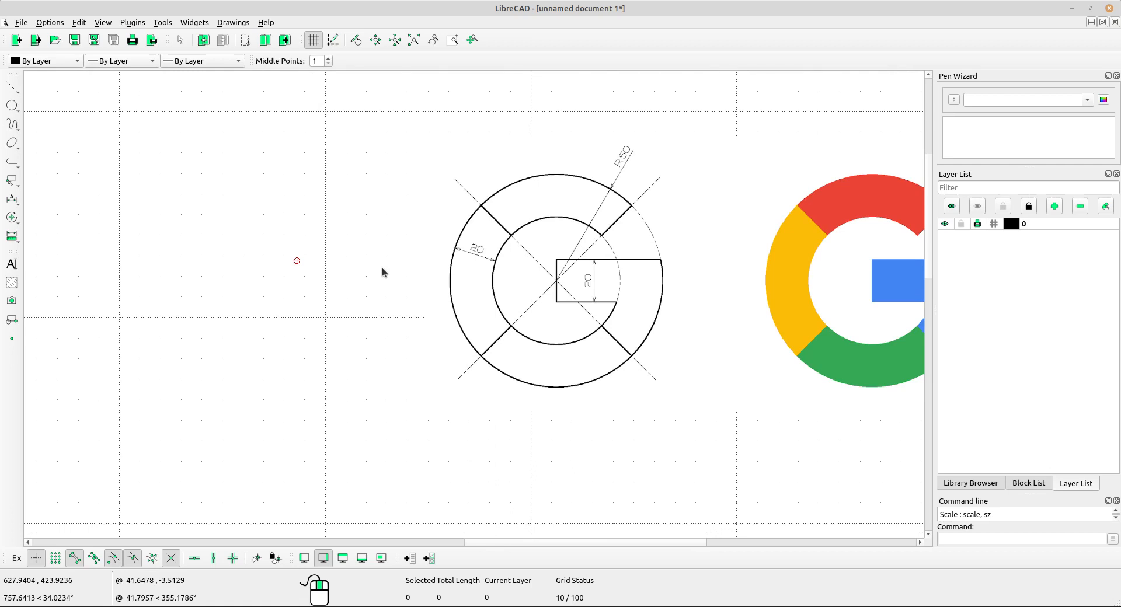
click(11, 107)
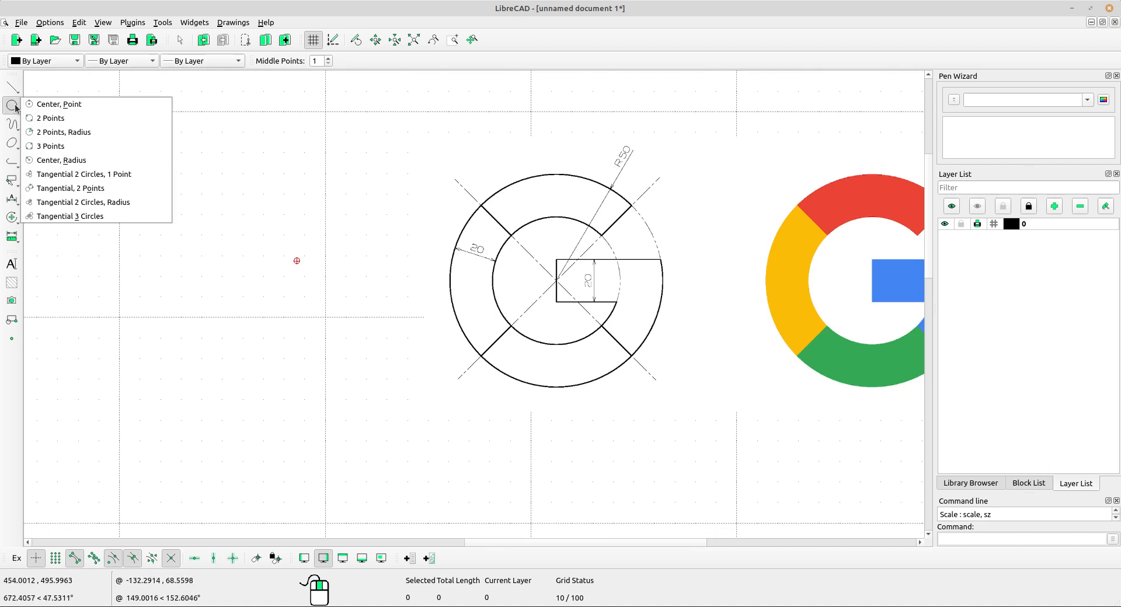
click(61, 160)
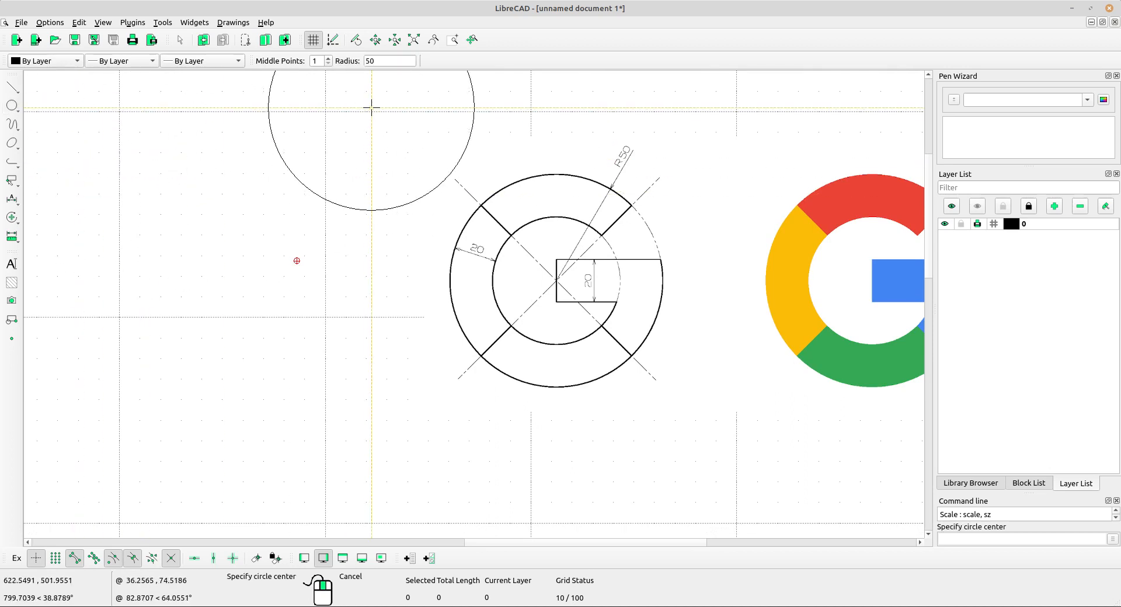
double_click(369, 61)
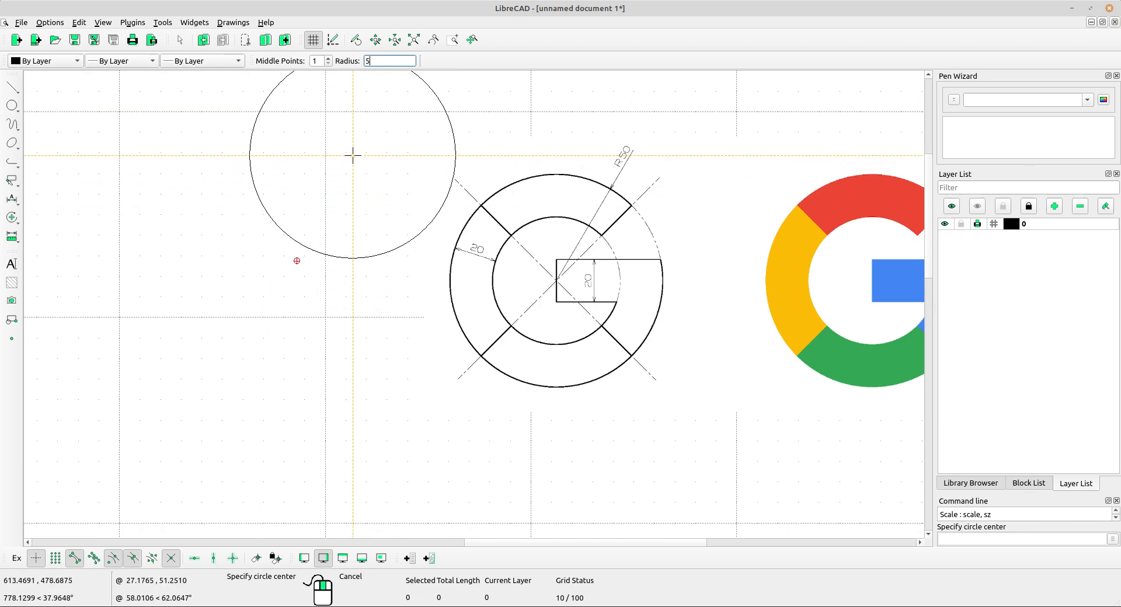
text(50)
middle_drag(213, 302, 261, 295)
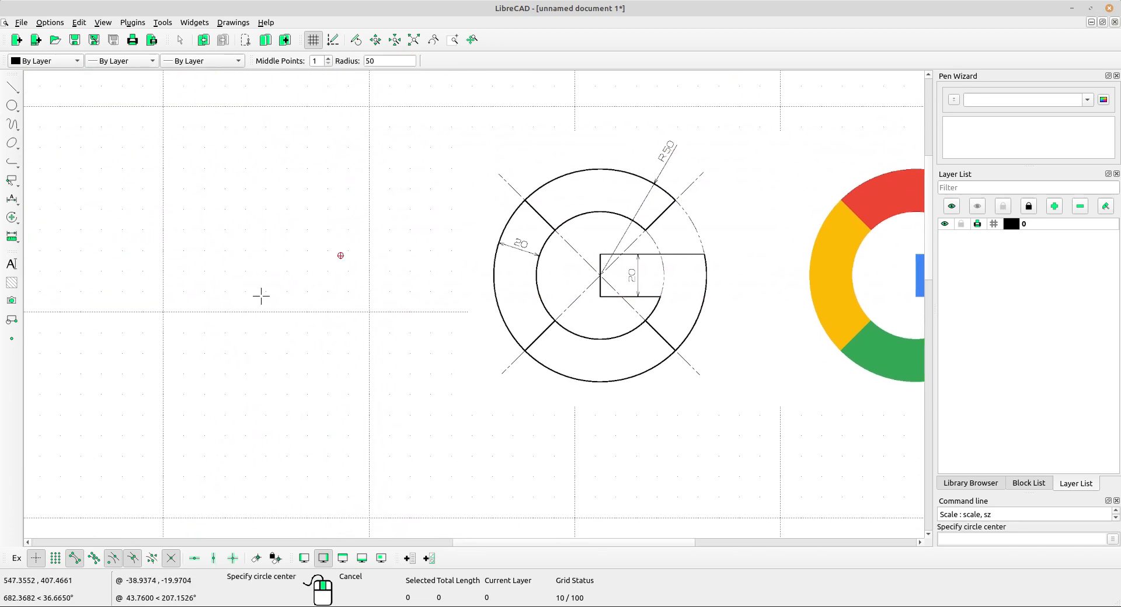
click(176, 288)
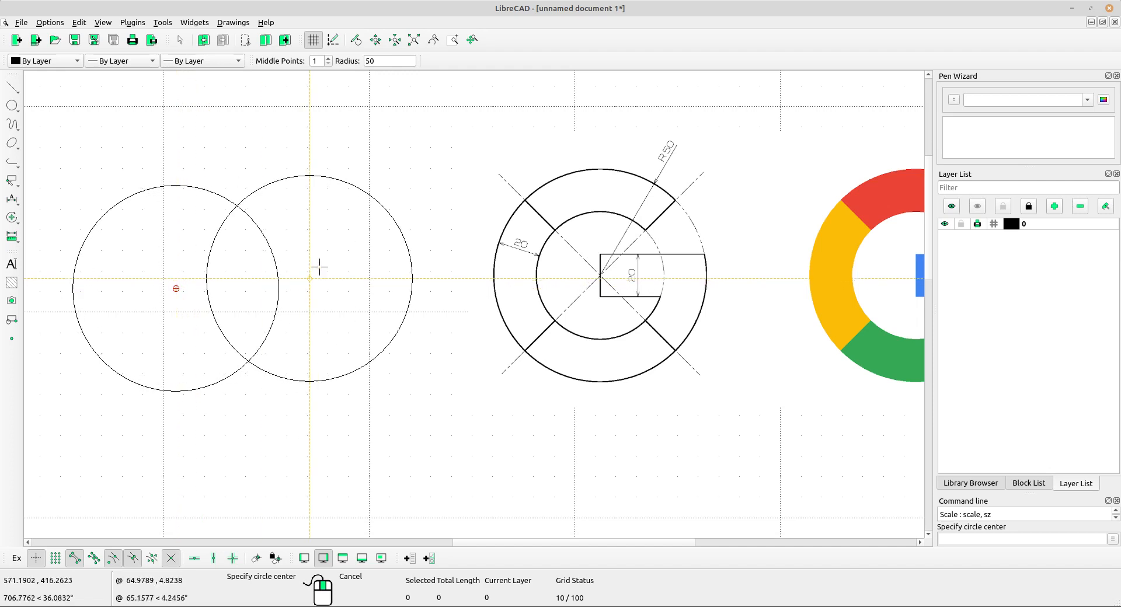
right_click(352, 243)
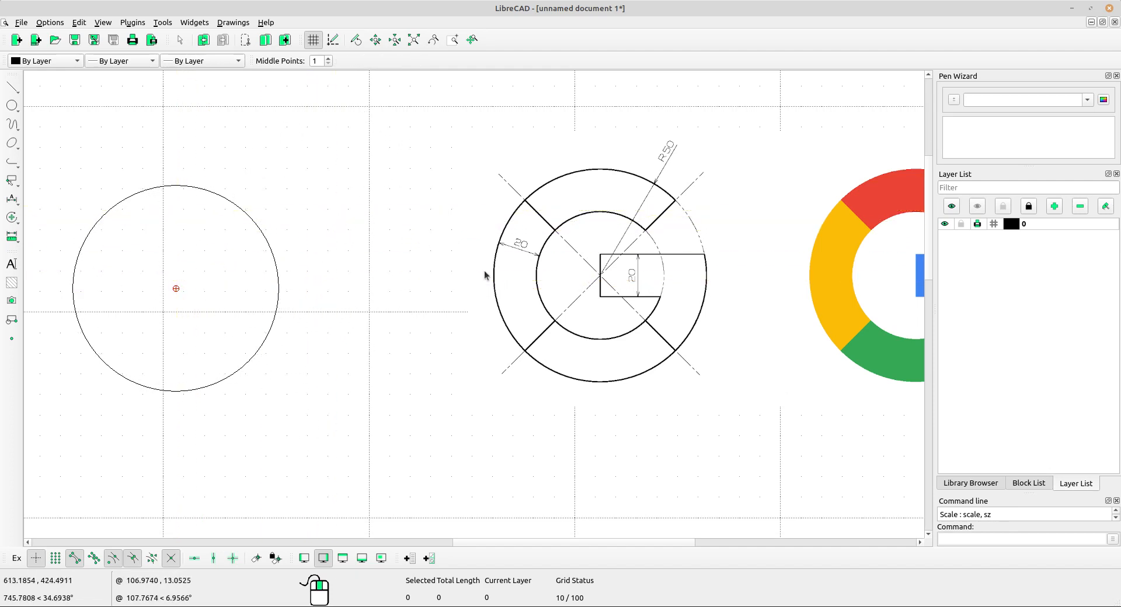
Create a parallel copy of the circle at a distance of 20 on its inner side.
scroll(698, 150, up, 2)
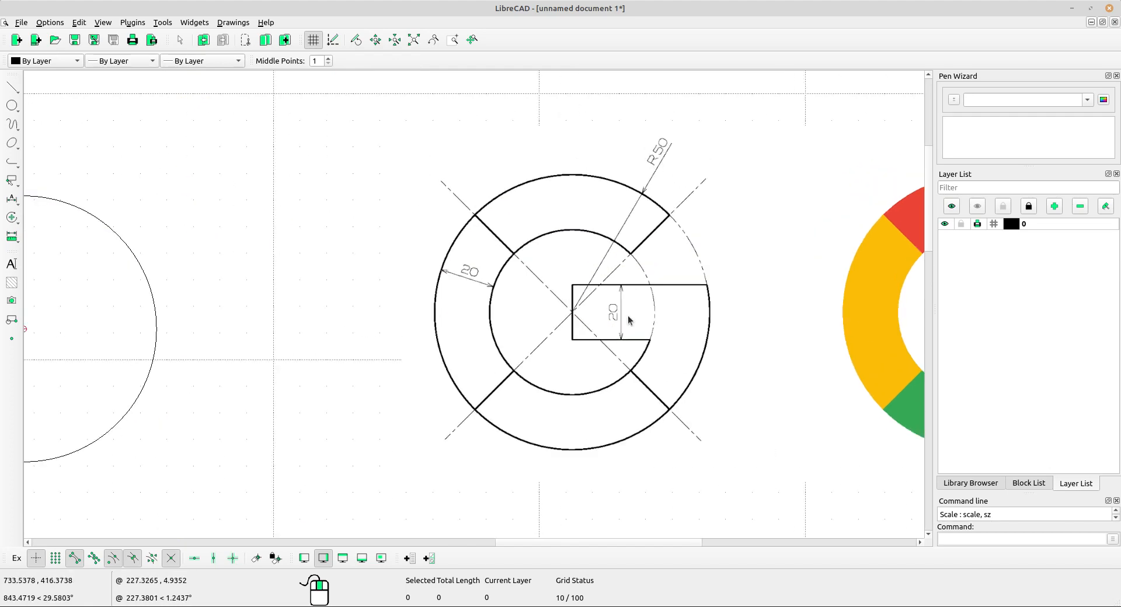
middle_drag(621, 324, 774, 260)
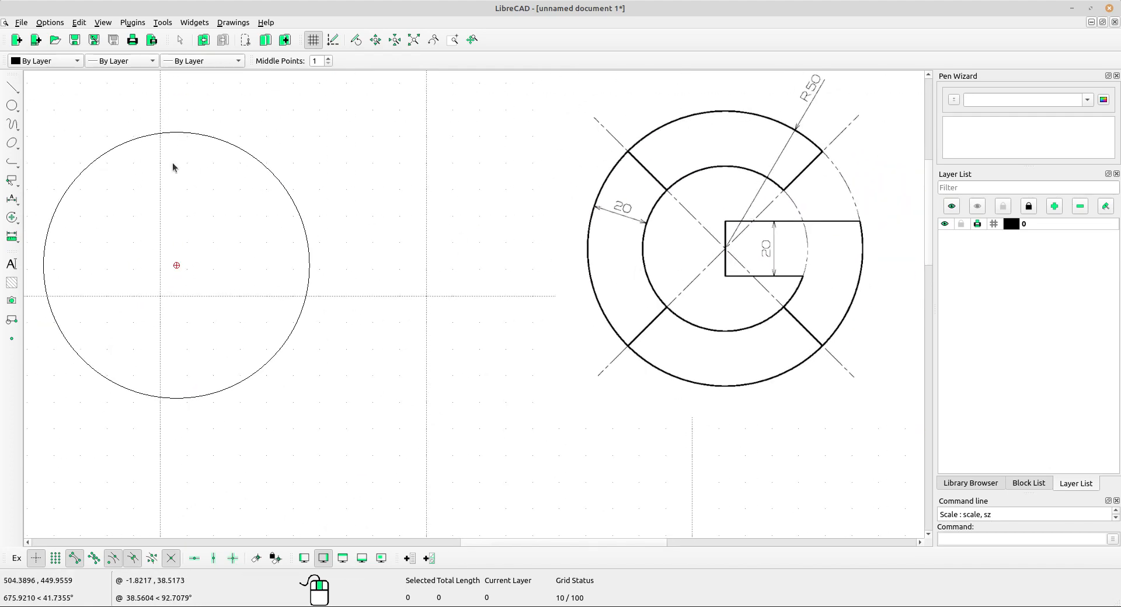
middle_drag(193, 178, 220, 183)
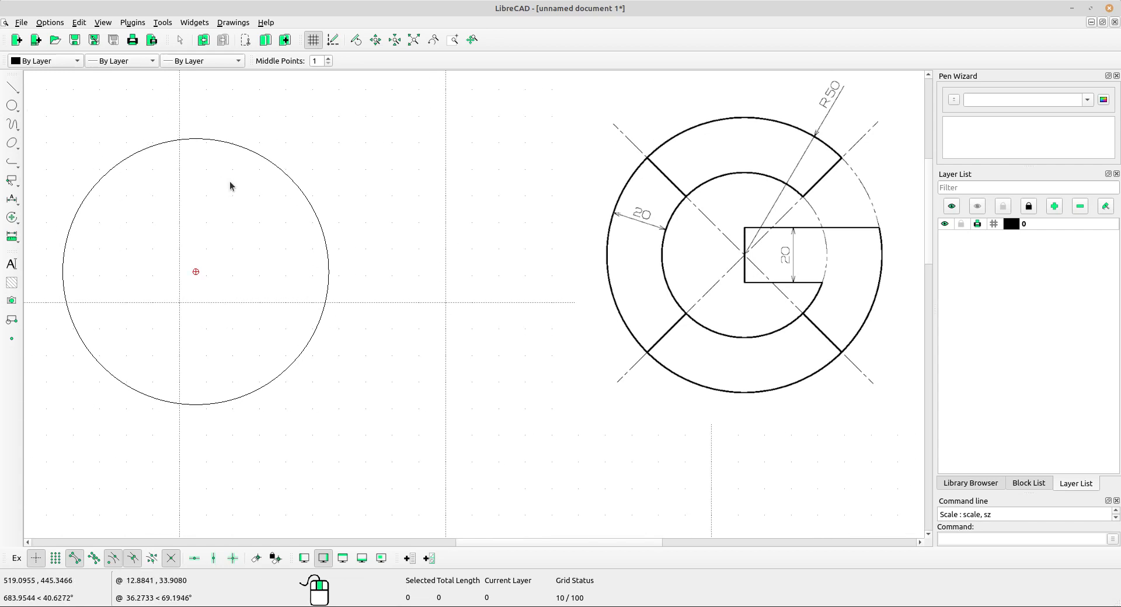
click(11, 87)
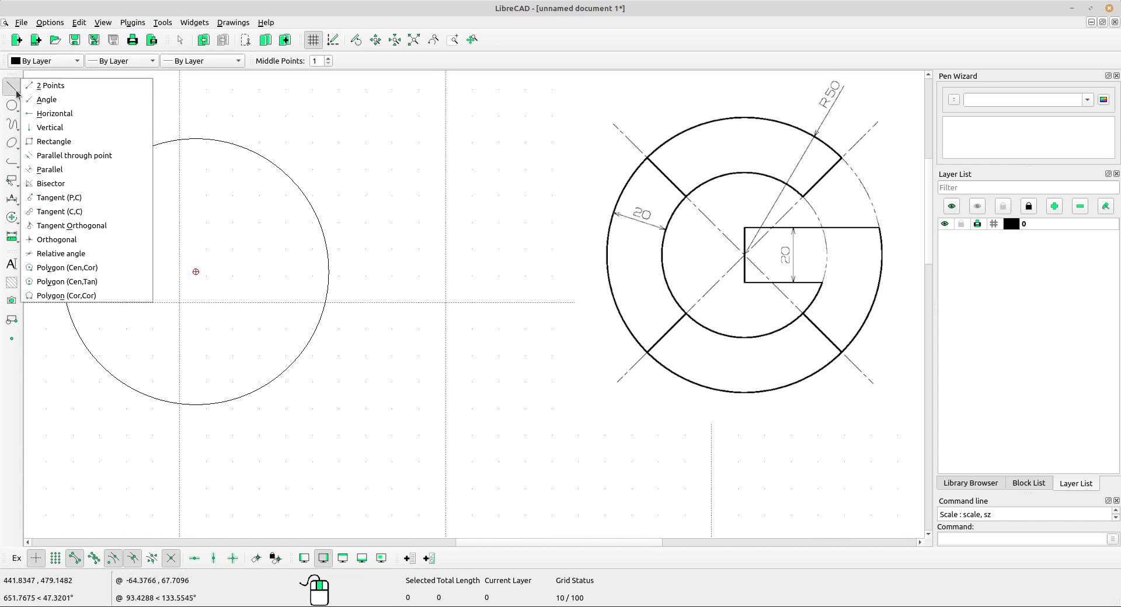
click(69, 171)
click(386, 61)
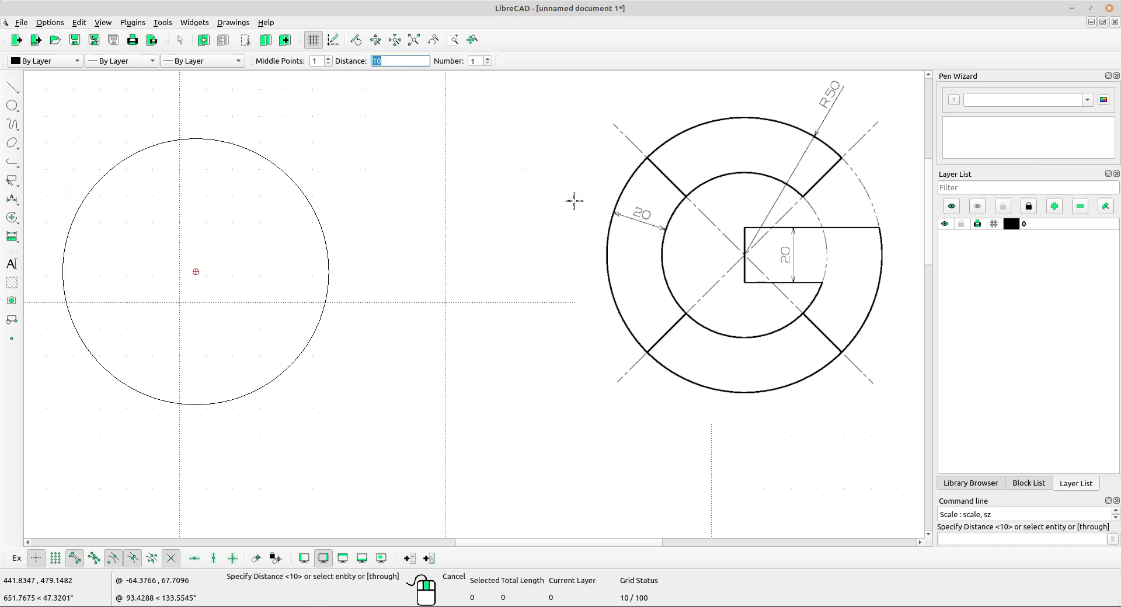
text(20)
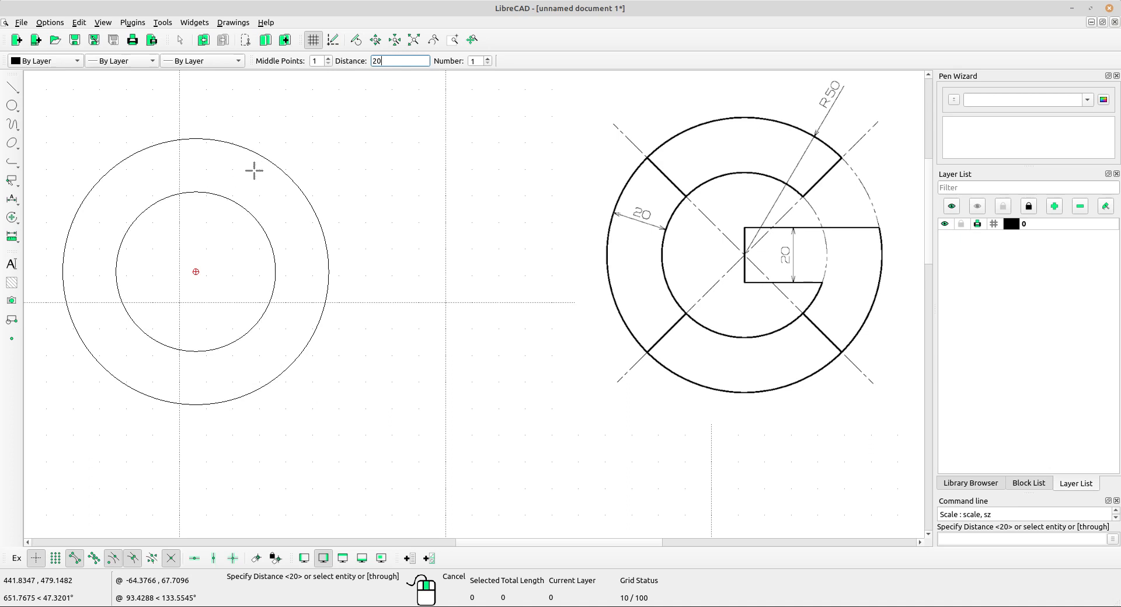
middle_drag(272, 337, 327, 320)
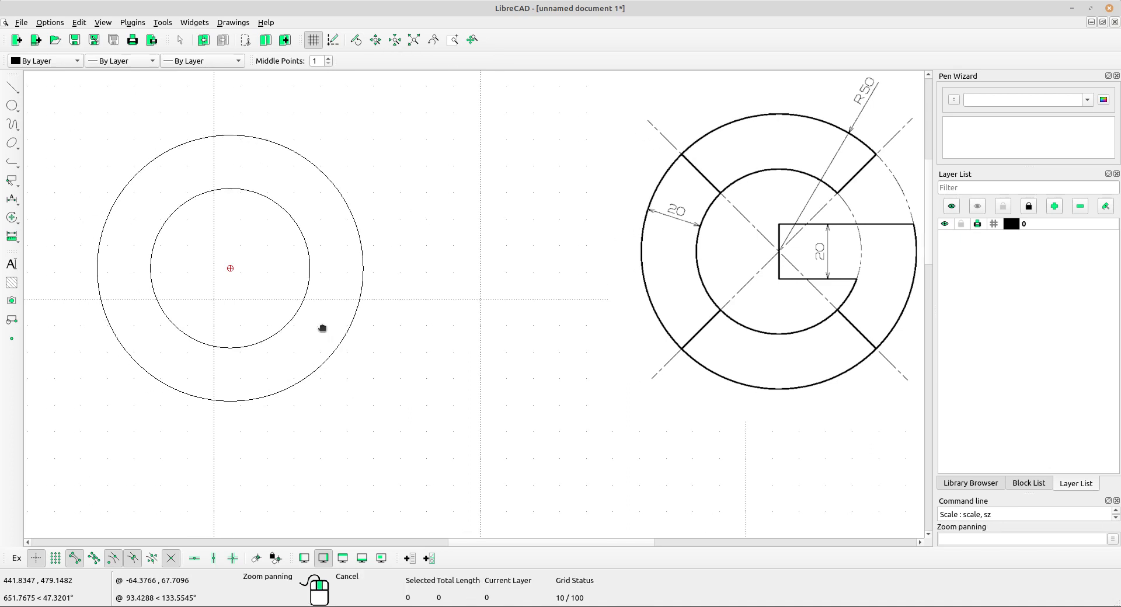
right_click(431, 202)
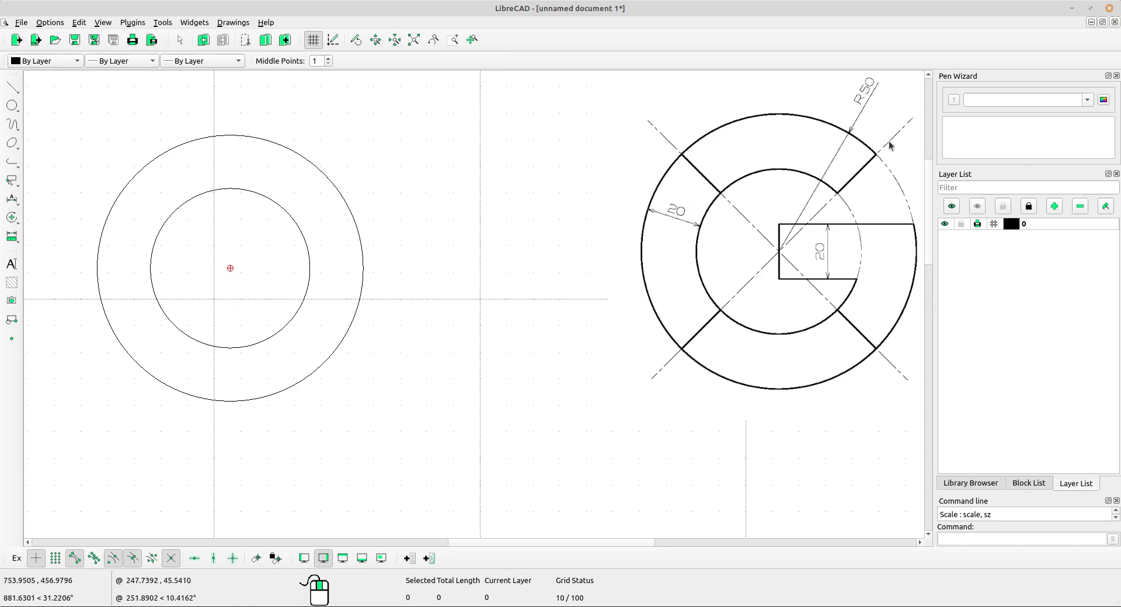
Draw a vertical diameter line from the uppermost to the lowest point of the outer circle.
middle_drag(742, 321, 685, 341)
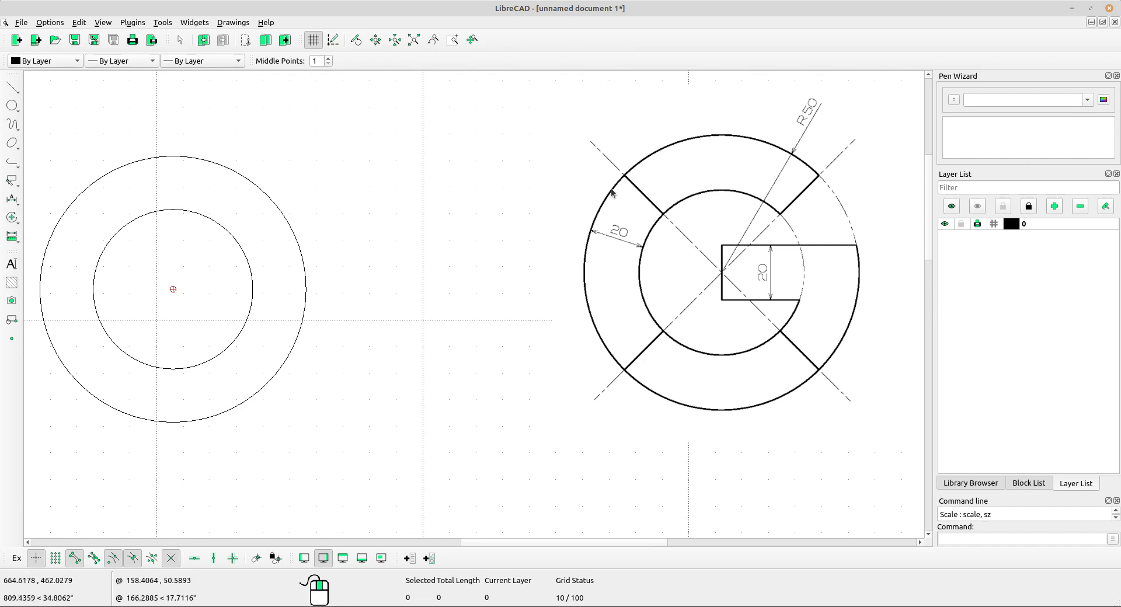
middle_drag(233, 296, 280, 286)
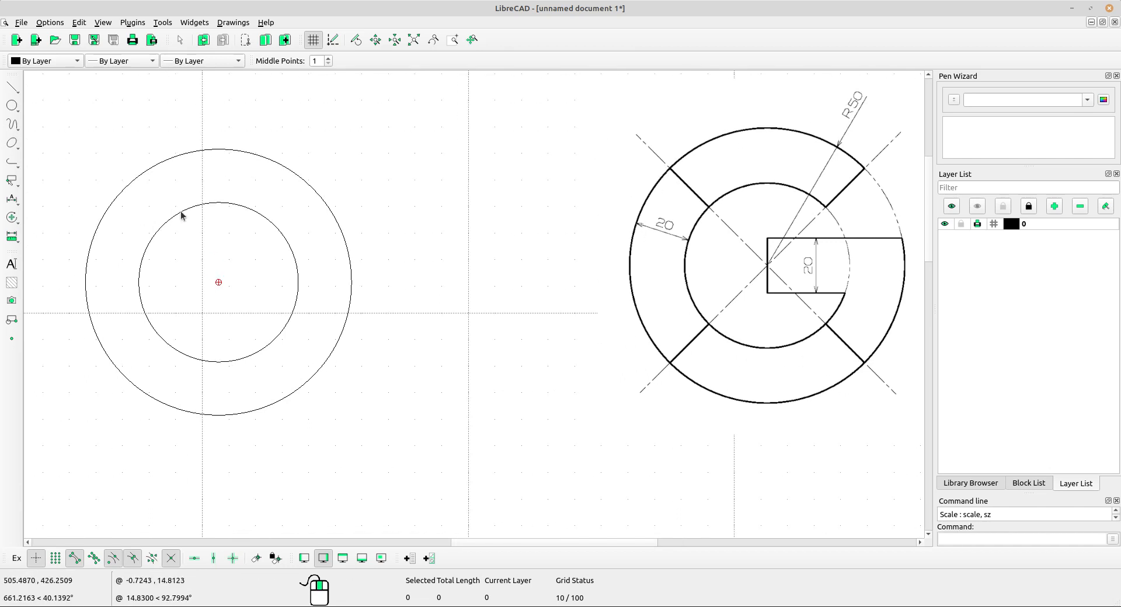
click(13, 88)
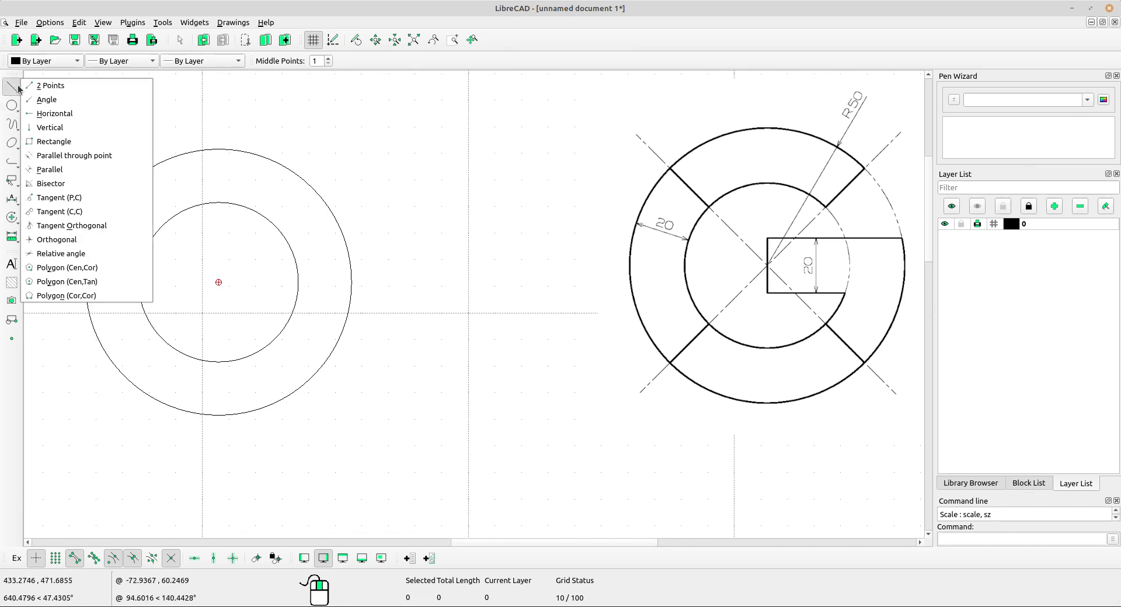
click(61, 87)
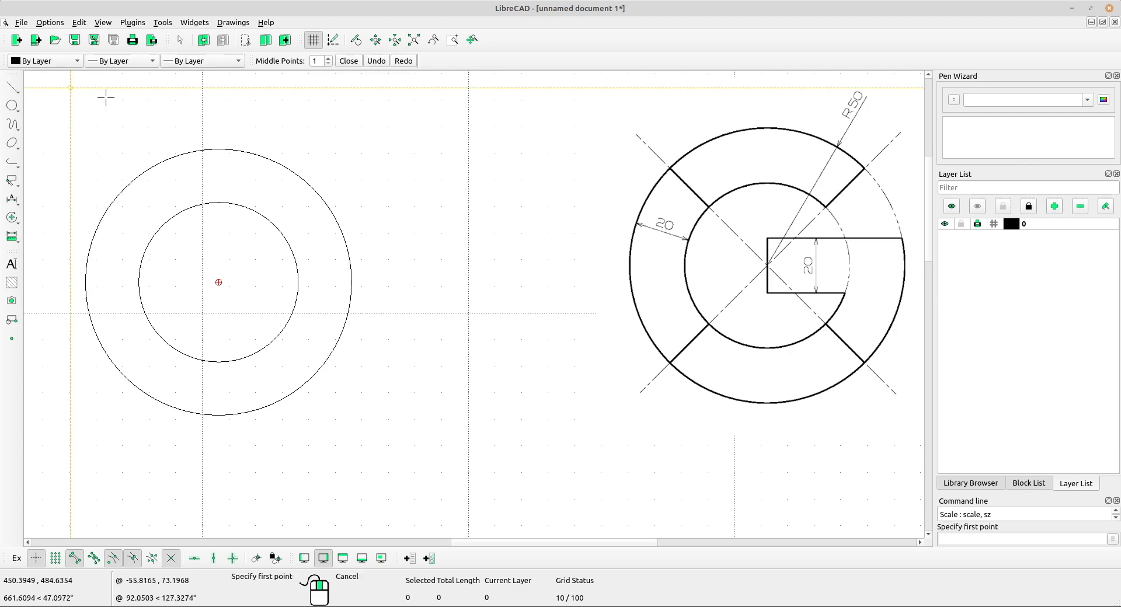
scroll(219, 147, up, 2)
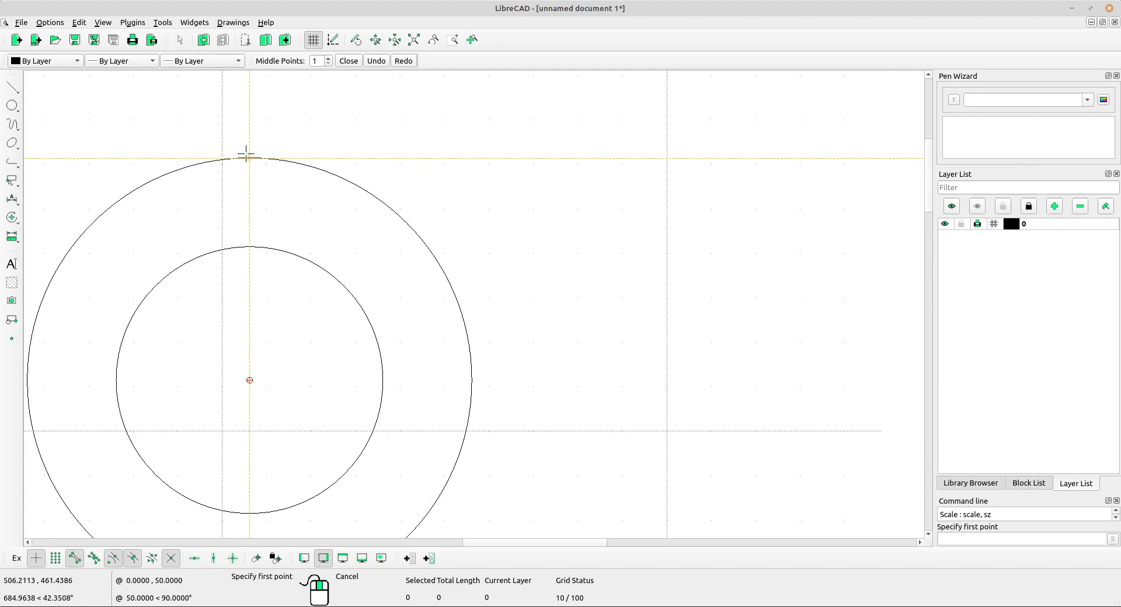
click(250, 157)
ctrl+scroll(249, 175, down, 5)
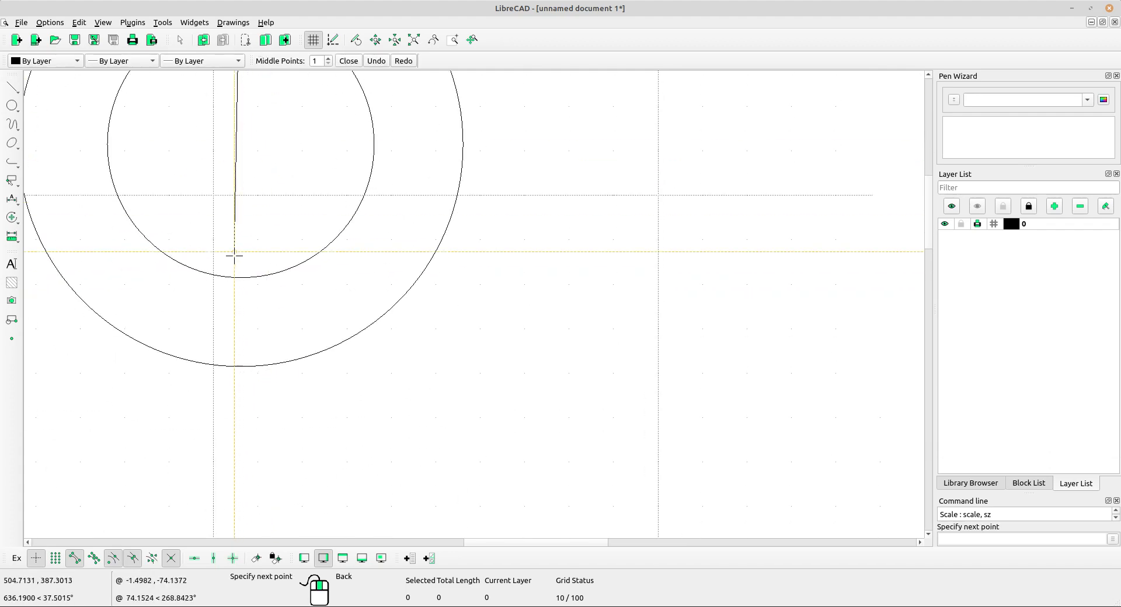
click(241, 366)
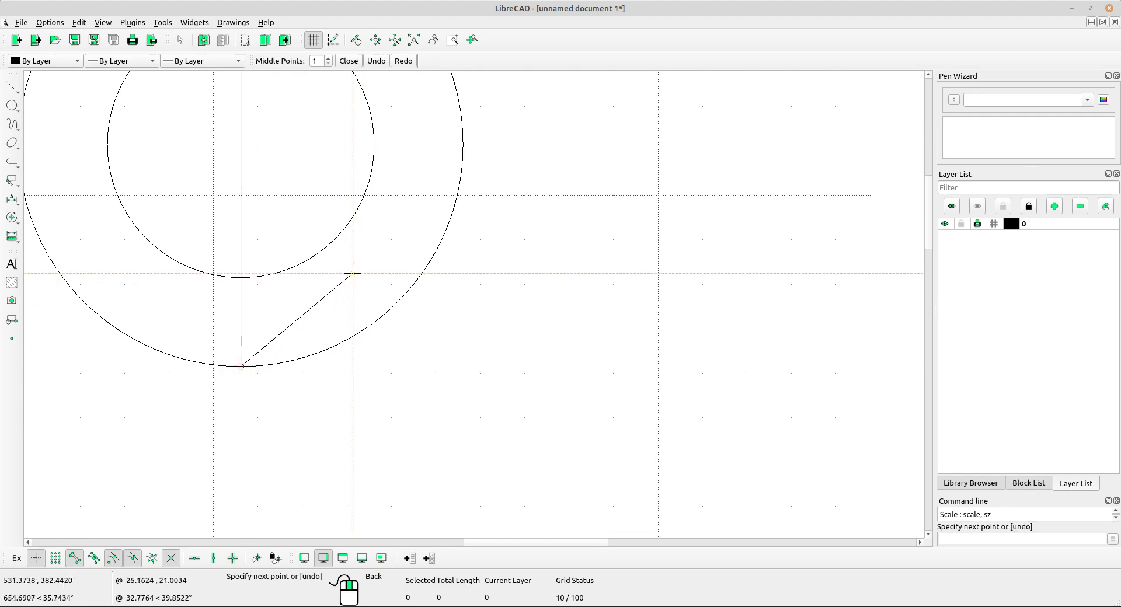
scroll(356, 257, down, 2)
right_click(363, 233)
middle_drag(393, 285, 300, 347)
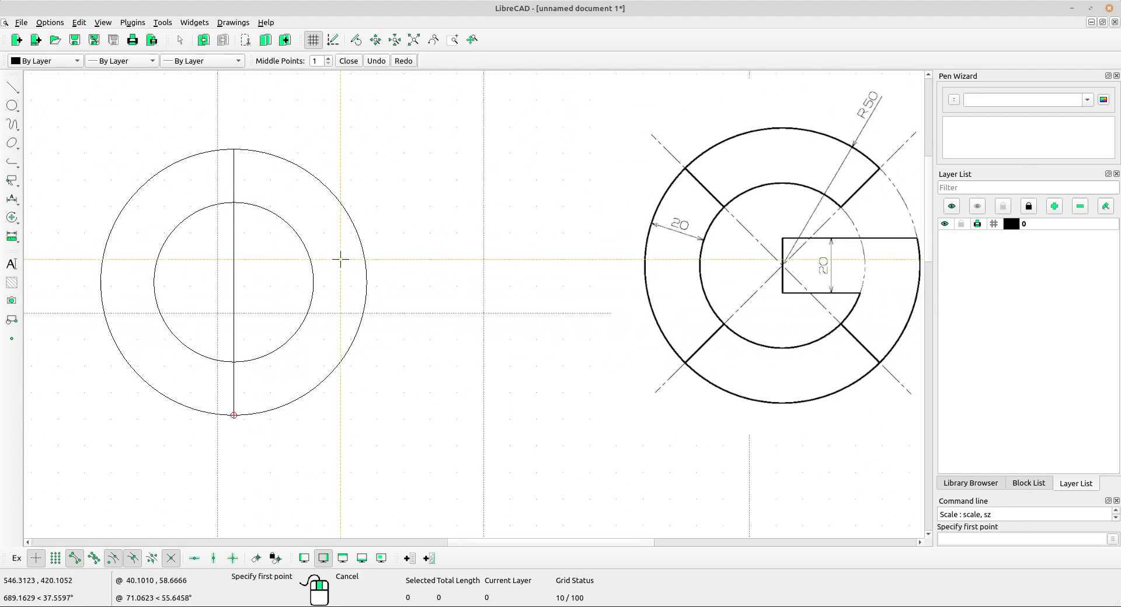
scroll(268, 285, up, 1)
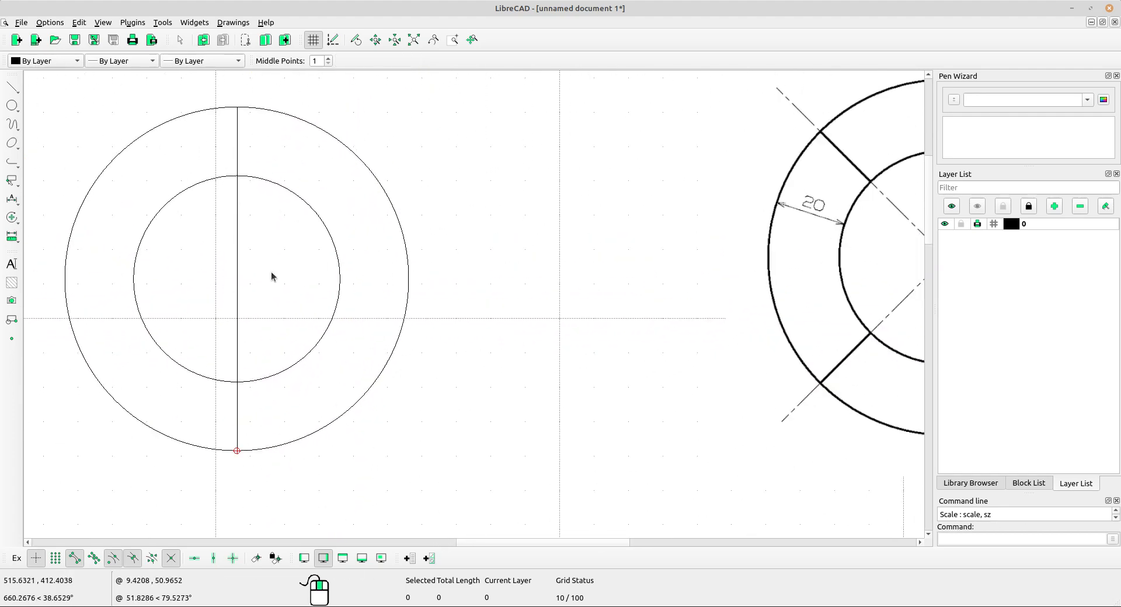
Rotate the vertical diameter line about the circles' shared center with 8 multiple copies at a 45° angle.
scroll(270, 279, down, 2)
drag(304, 262, 259, 248)
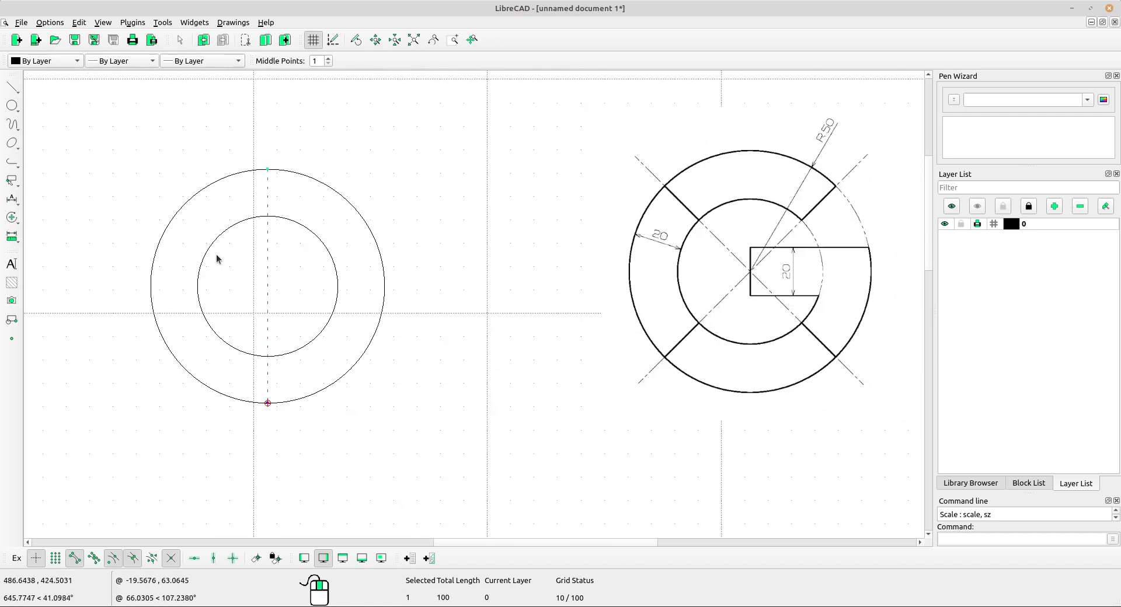
click(11, 218)
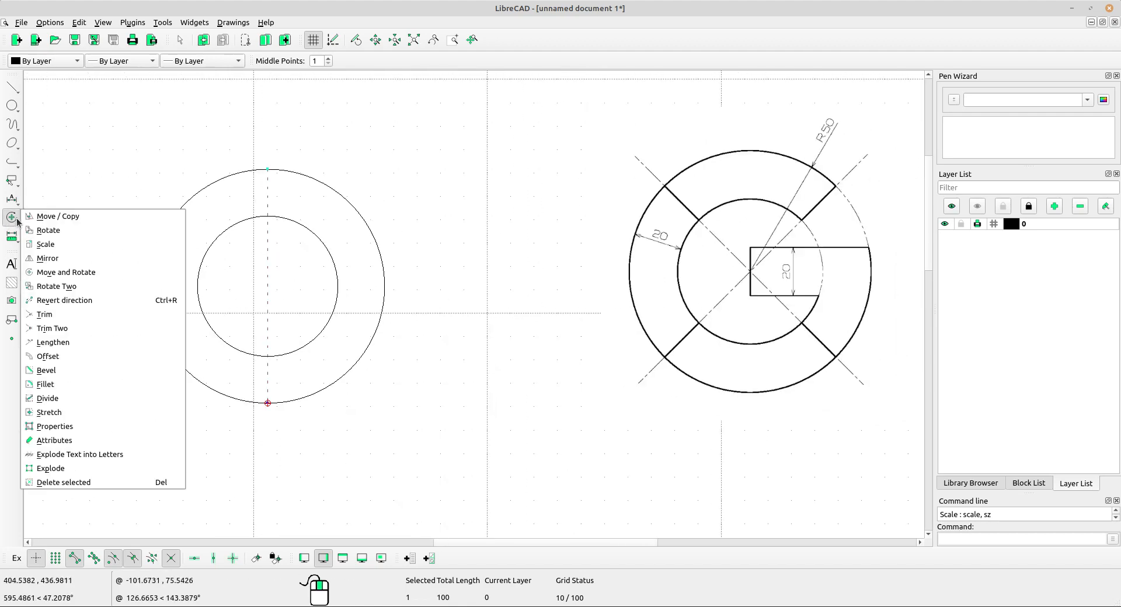
click(57, 233)
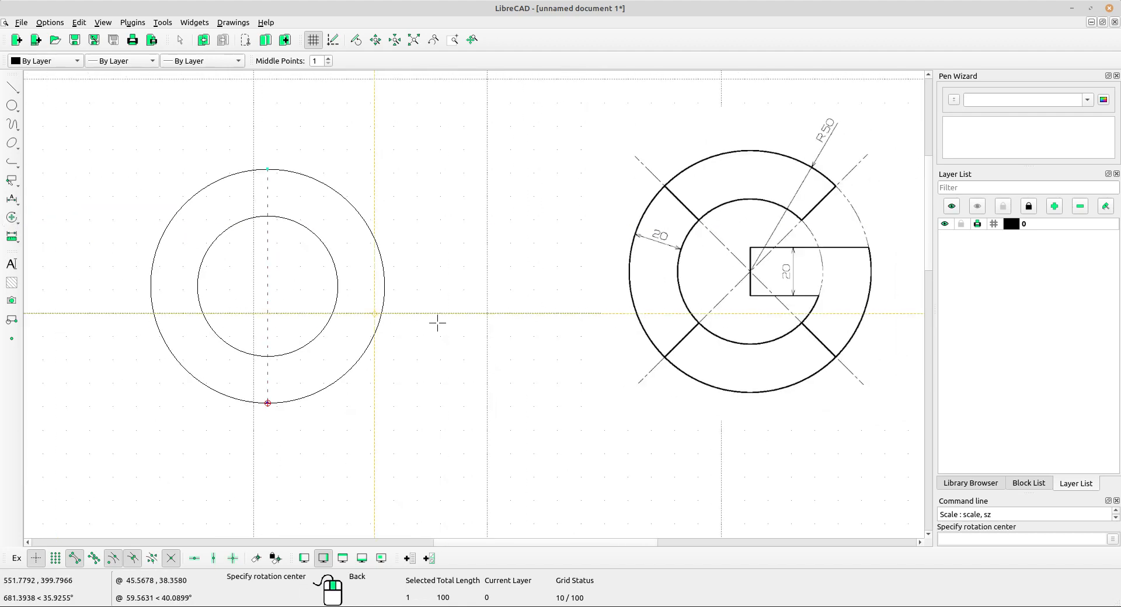
click(270, 288)
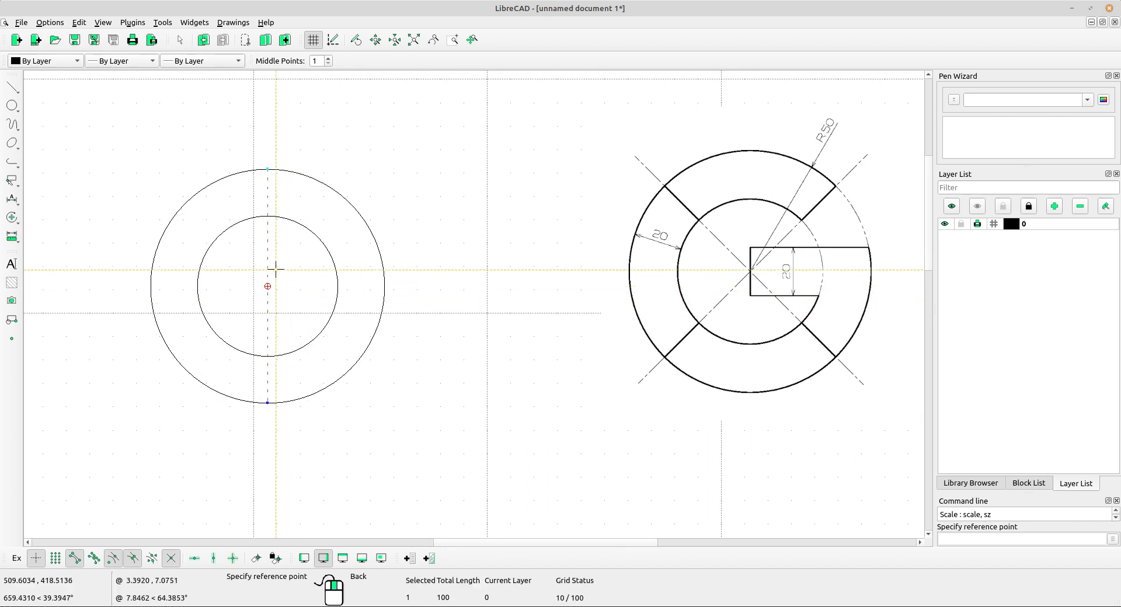
click(267, 169)
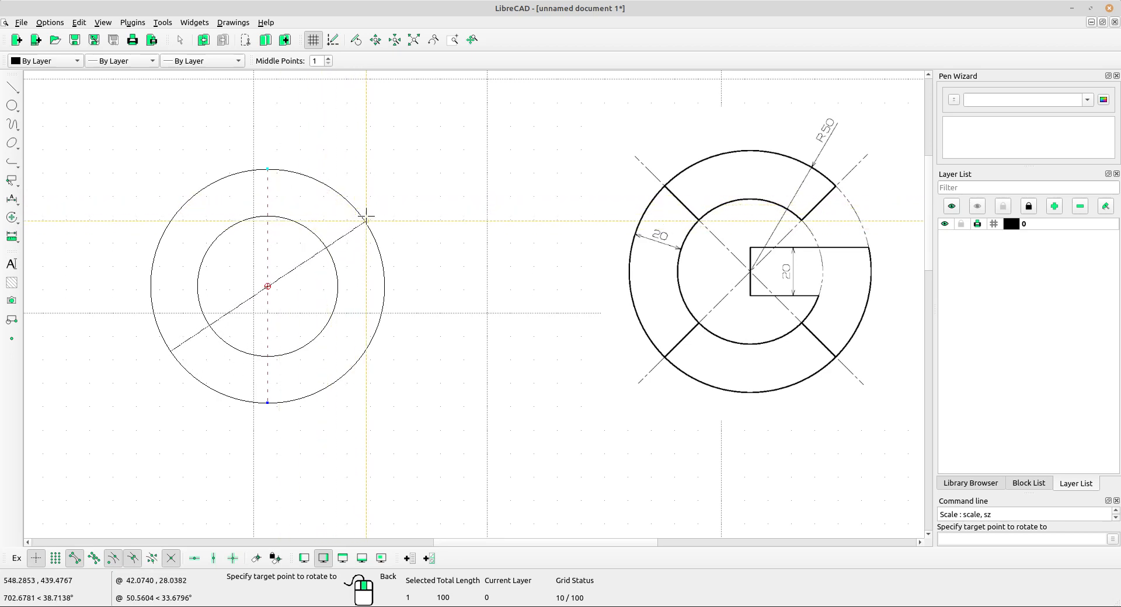
click(351, 206)
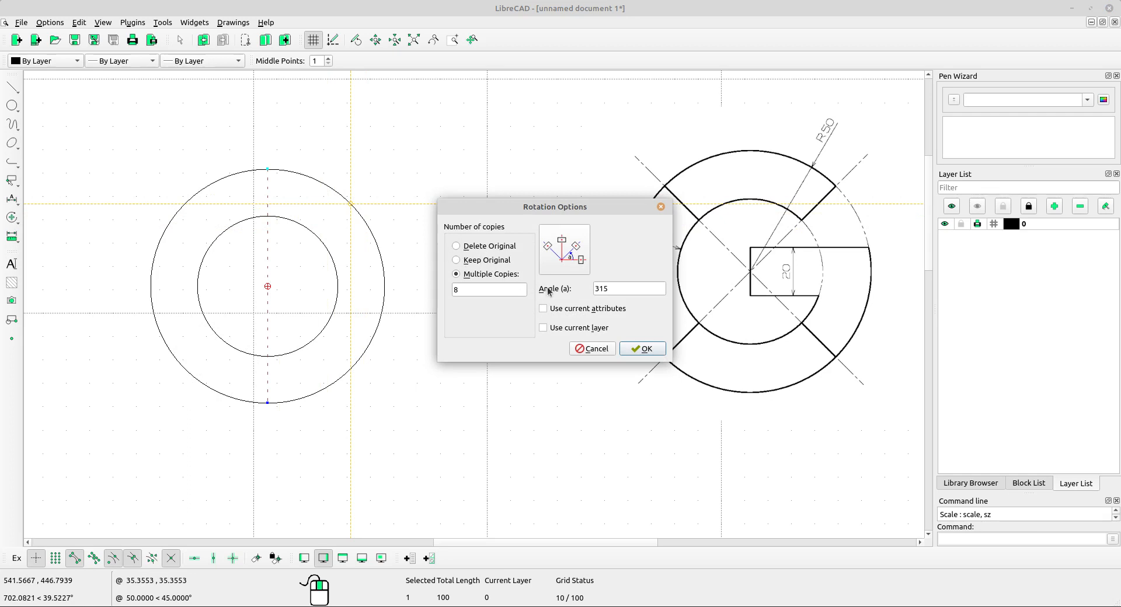
double_click(619, 287)
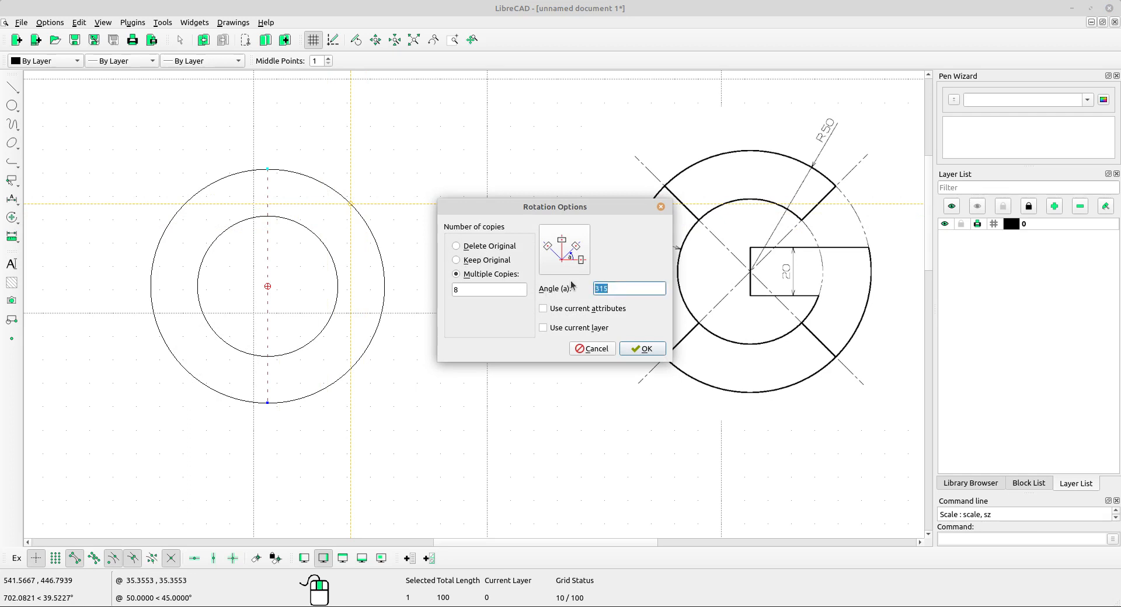
text(45)
drag(468, 288, 453, 289)
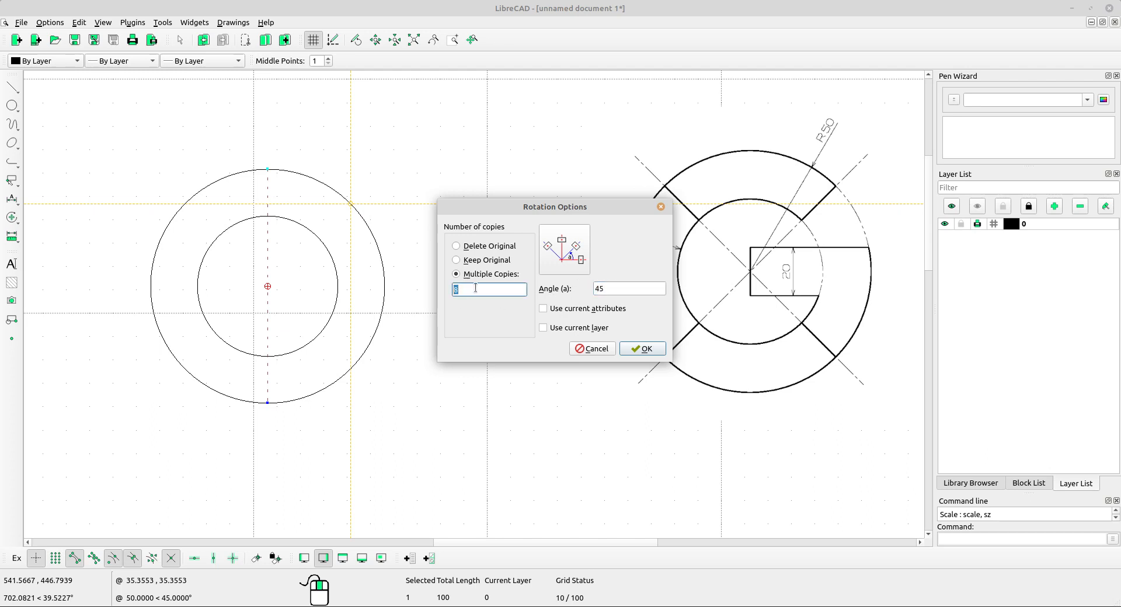
click(645, 348)
scroll(263, 278, up, 1)
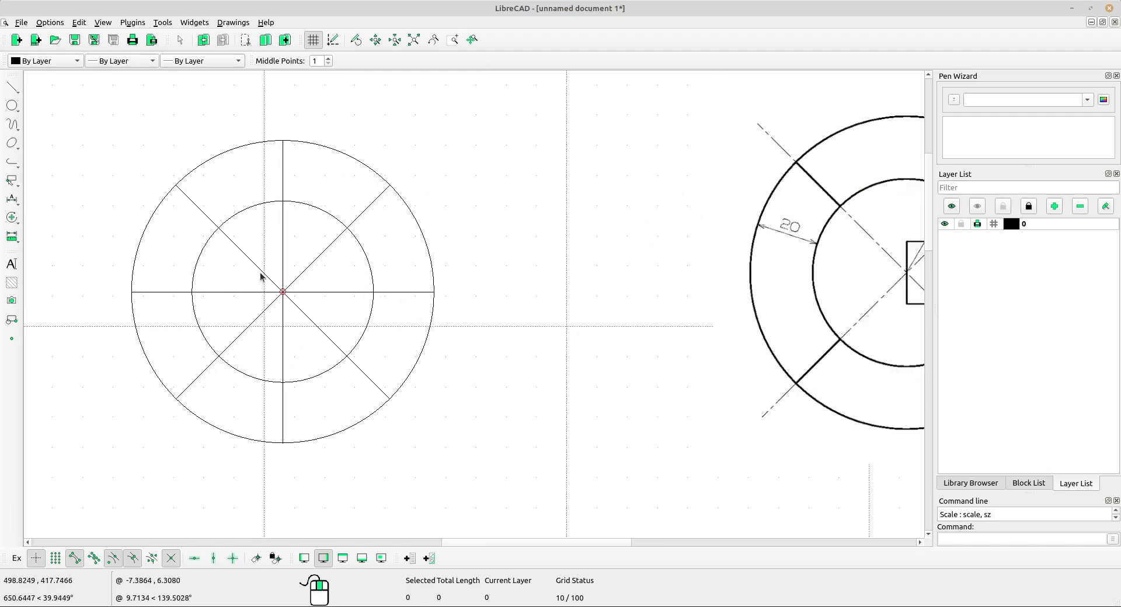
Delete the vertical and horizontal diameter lines, keeping the two diagonal lines across the circles.
click(274, 289)
drag(298, 244, 271, 237)
scroll(382, 309, down, 3)
middle_drag(396, 311, 393, 302)
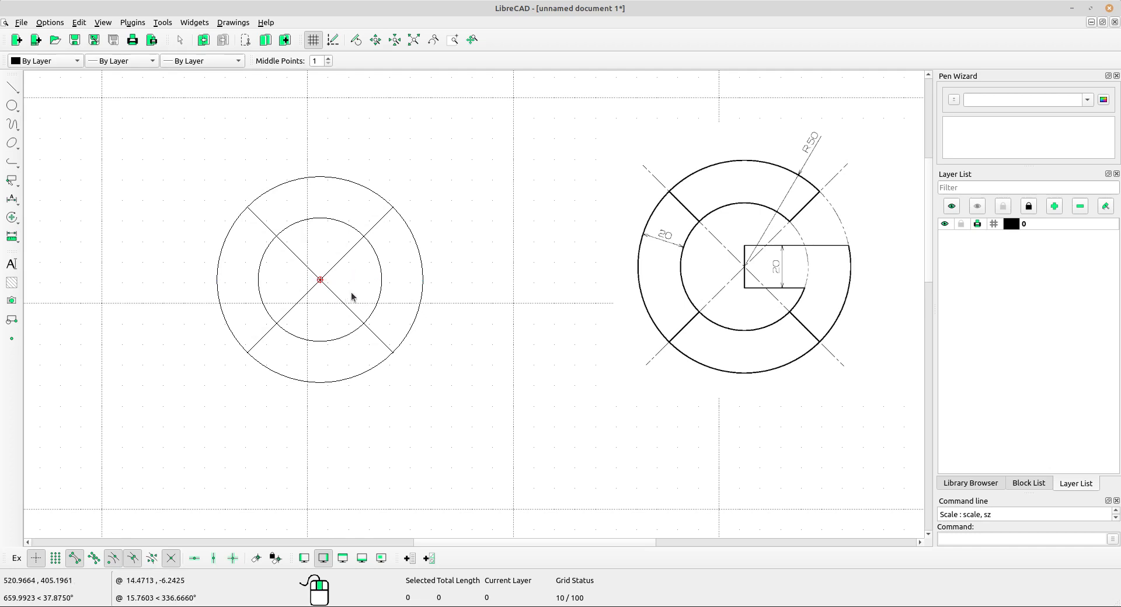
Draw a horizontal line from the circles' shared center to the rightmost point of the outer circle.
scroll(485, 338, up, 2)
middle_drag(488, 340, 424, 343)
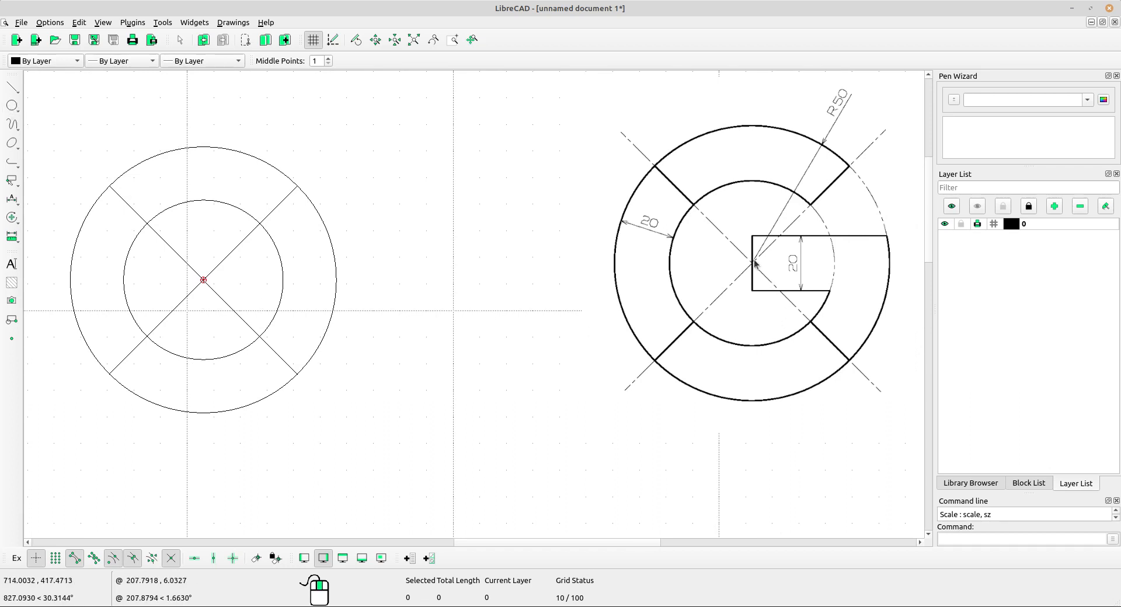
click(14, 88)
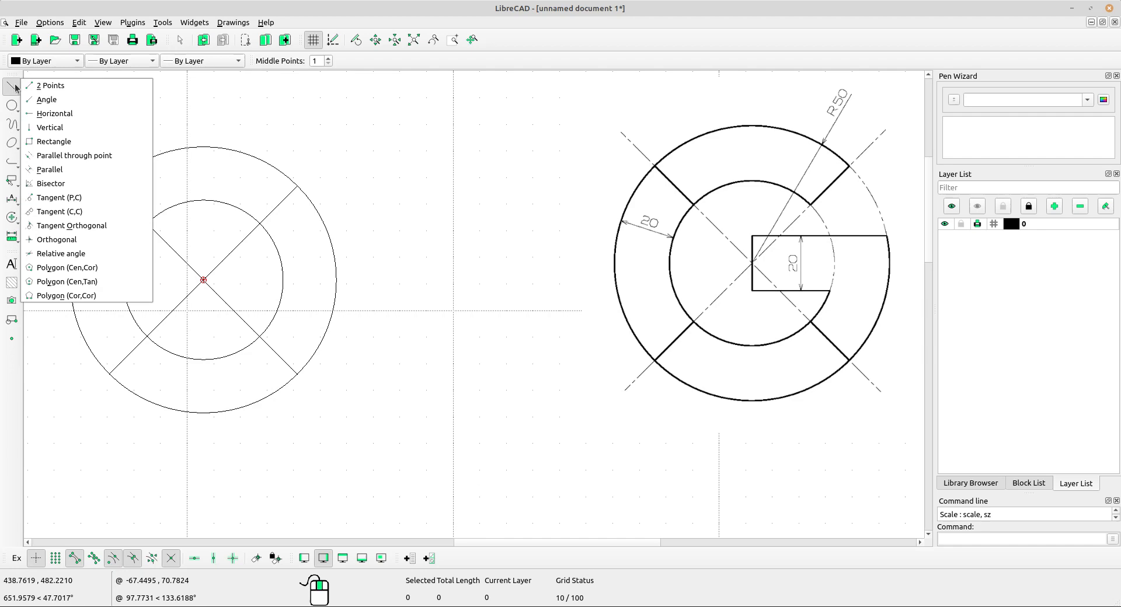
click(56, 86)
scroll(233, 281, up, 4)
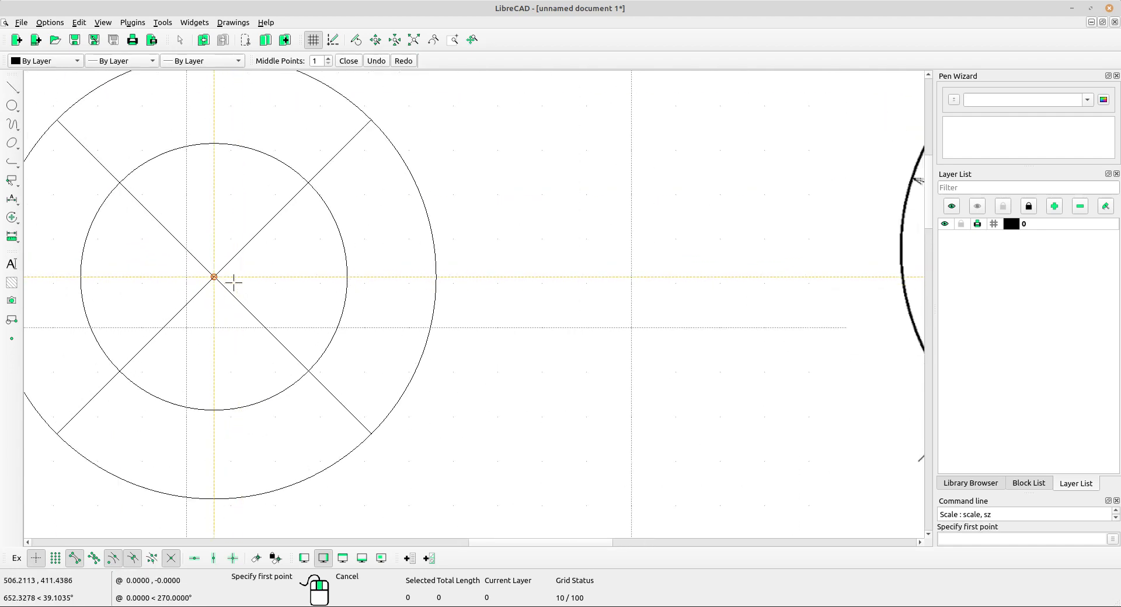
click(213, 277)
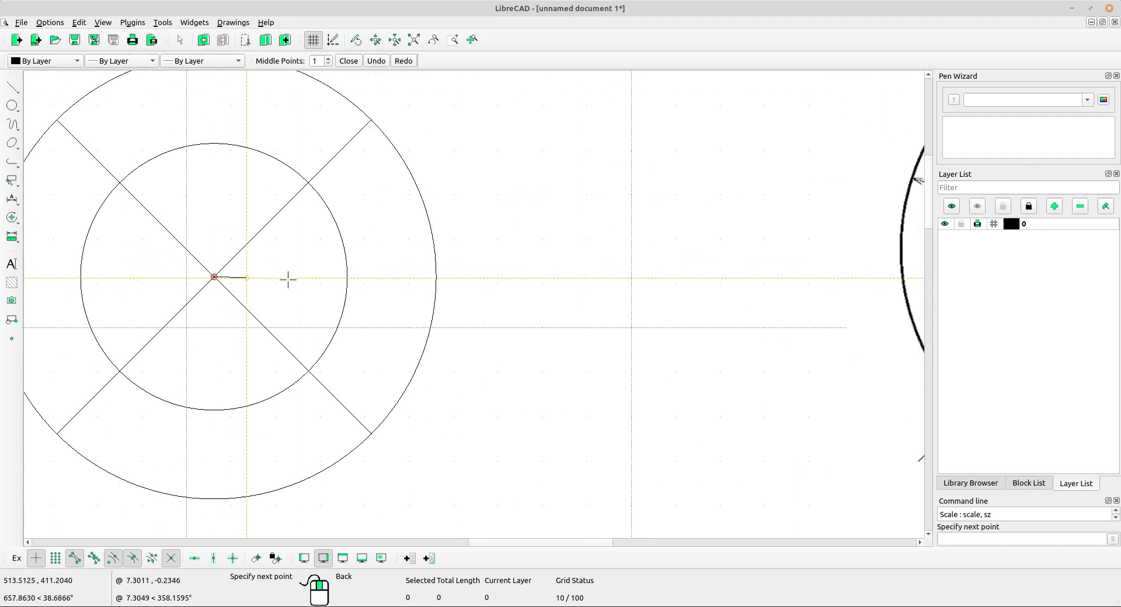
click(439, 278)
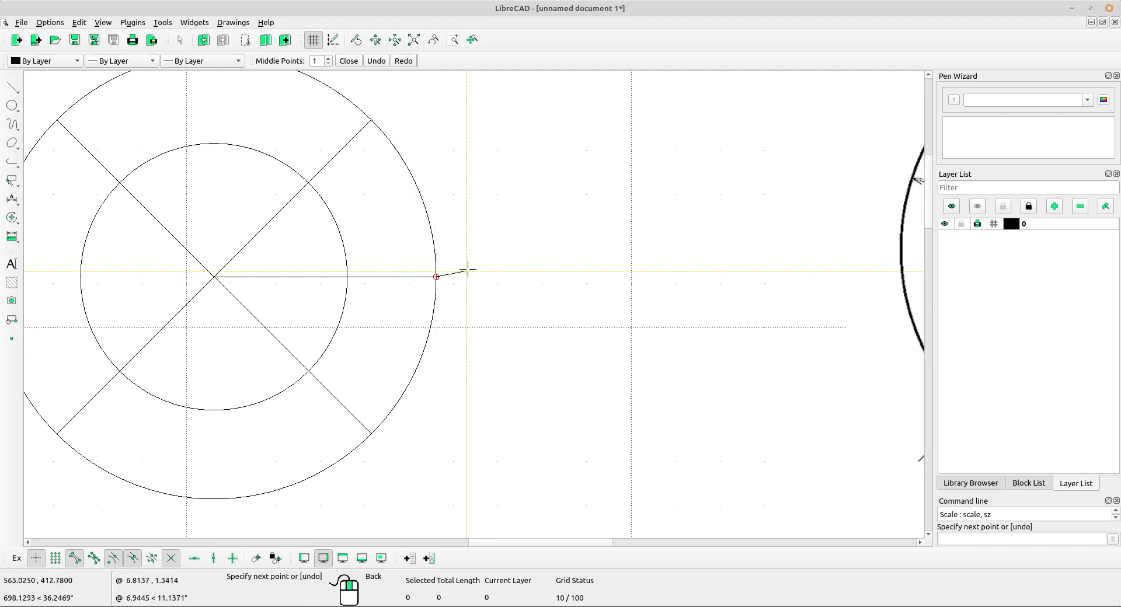
scroll(463, 269, down, 3)
right_click(568, 281)
right_click(569, 272)
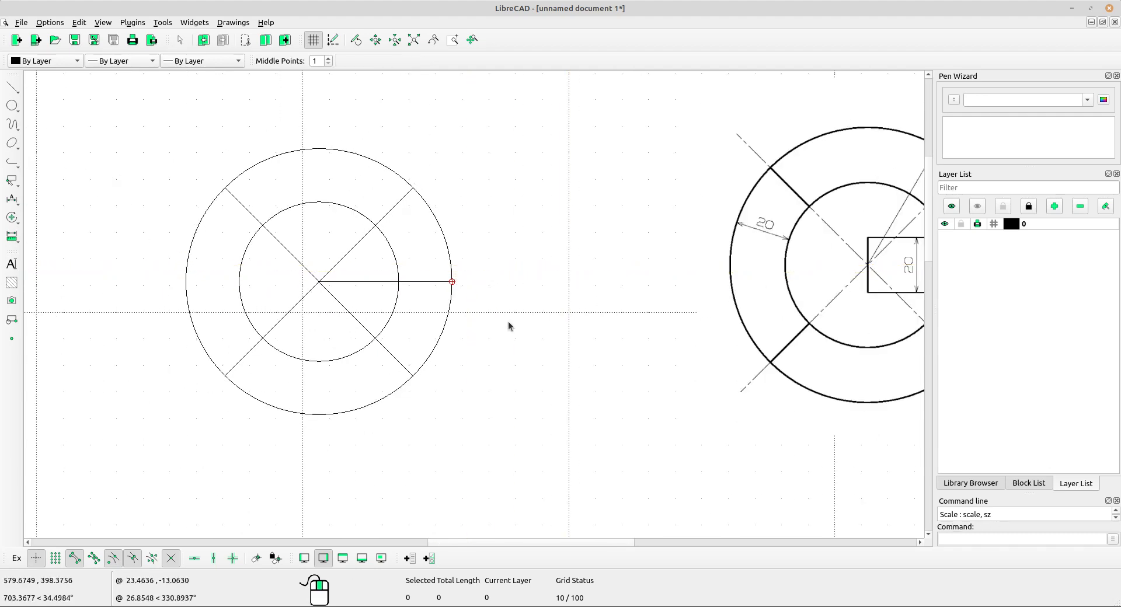
Create parallel copies of the horizontal radius line at a distance of 10, one above and one below it.
middle_drag(510, 323, 476, 323)
scroll(478, 308, down, 2)
scroll(480, 308, up, 1)
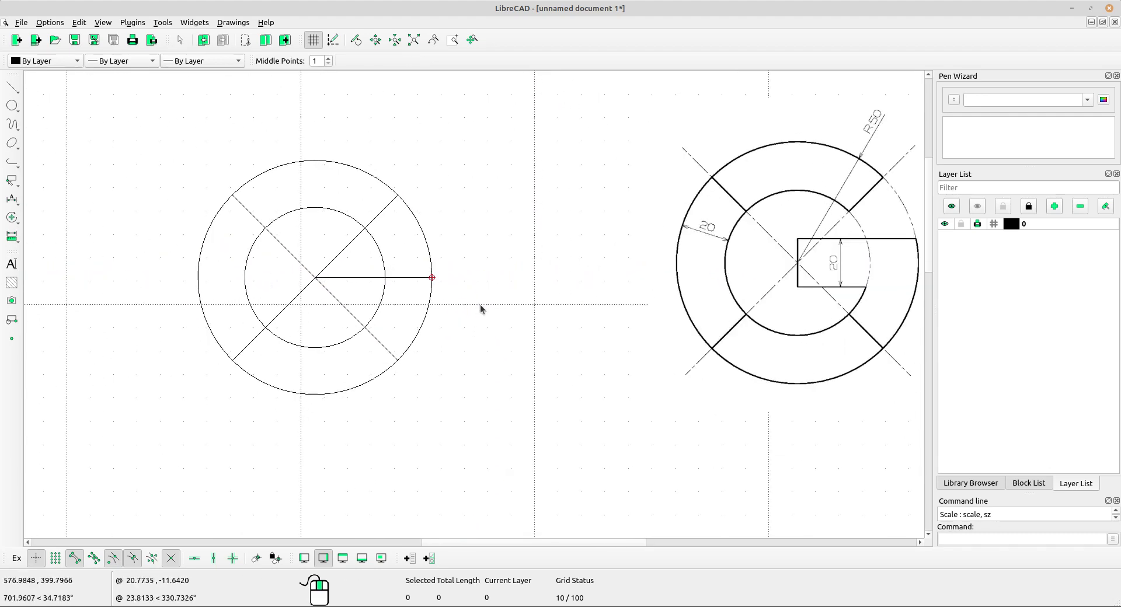
scroll(453, 303, down, 1)
scroll(862, 282, up, 2)
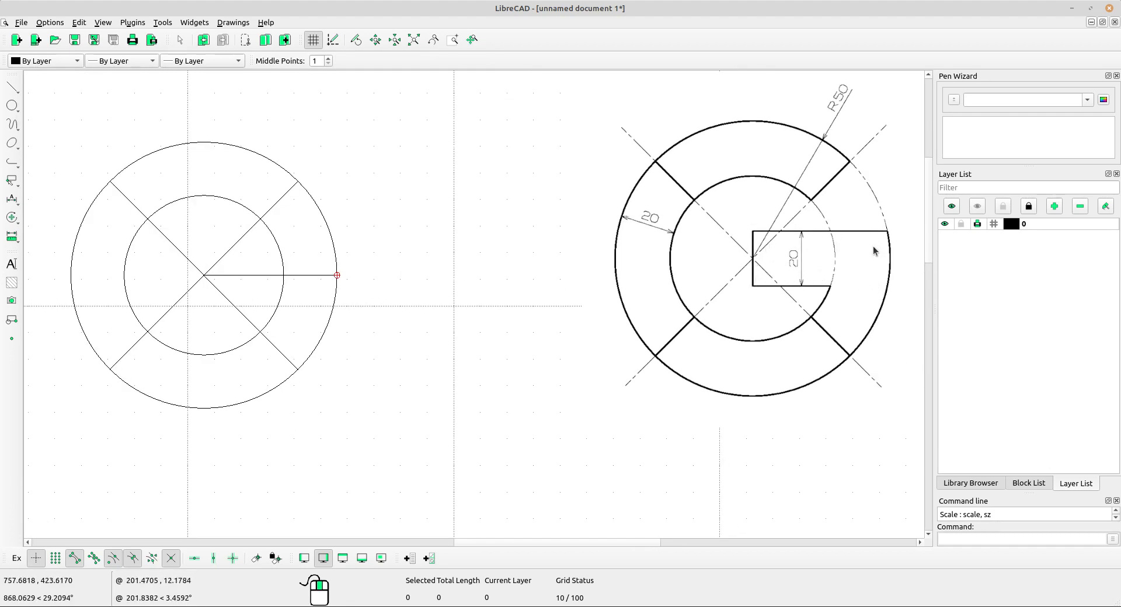
click(12, 89)
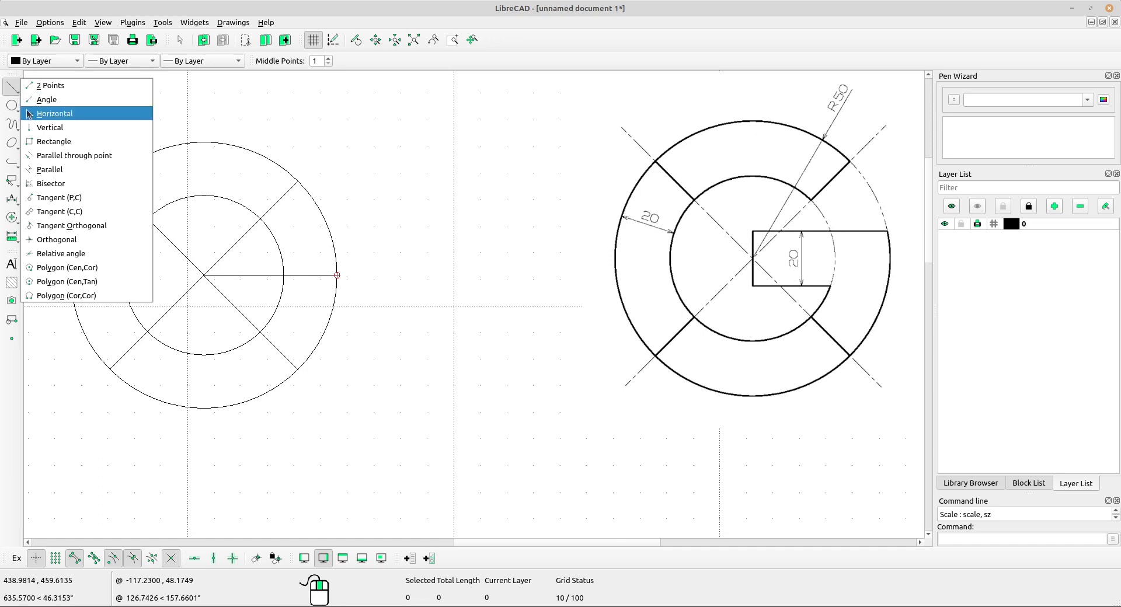
click(52, 169)
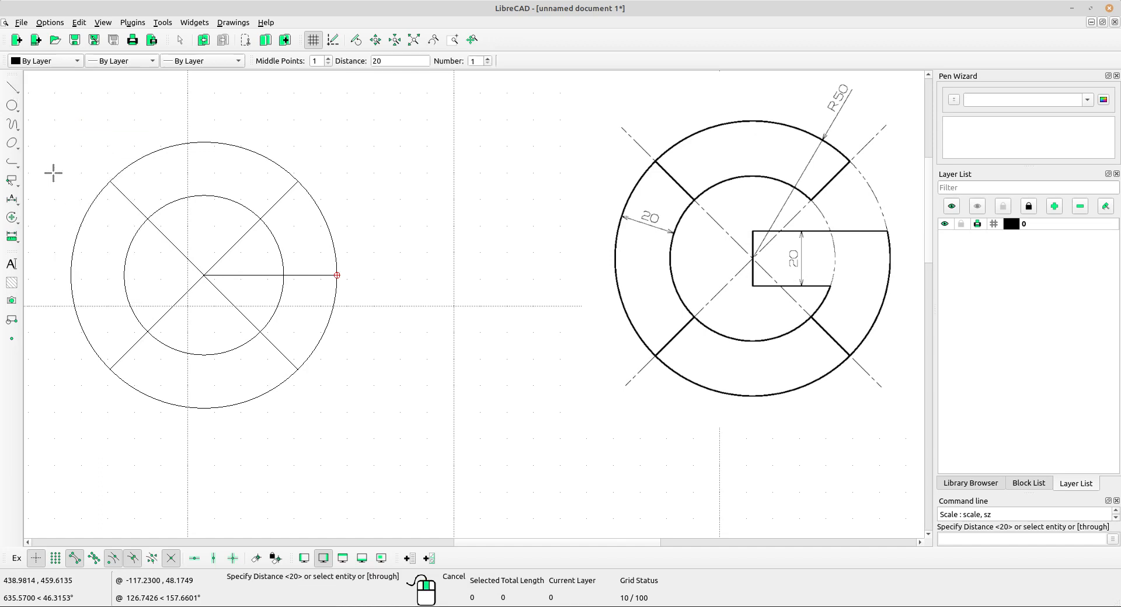
double_click(373, 61)
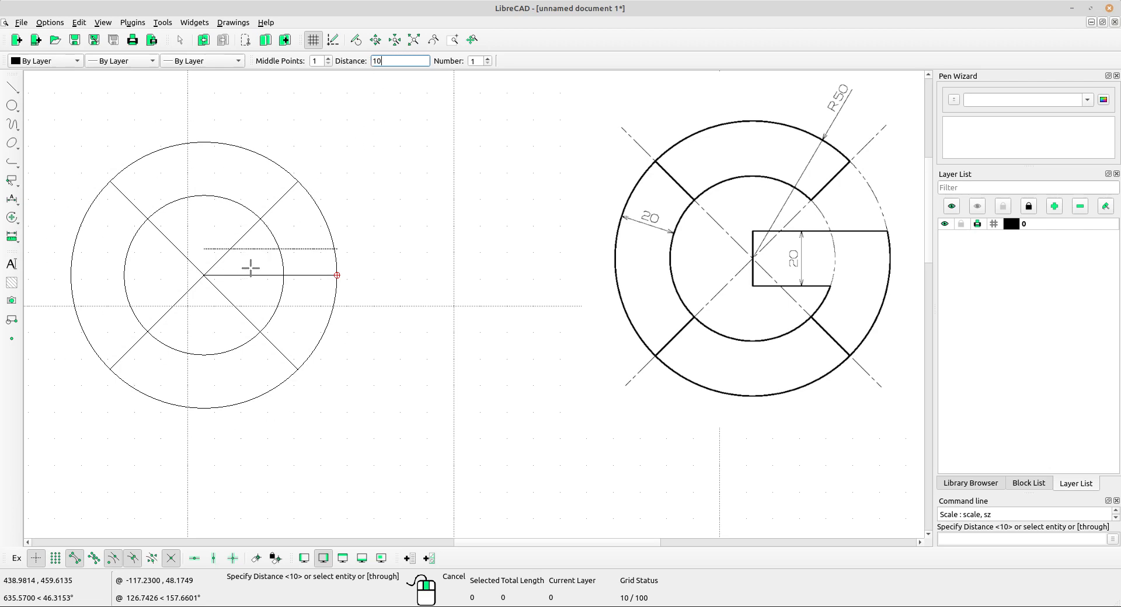
scroll(263, 269, up, 5)
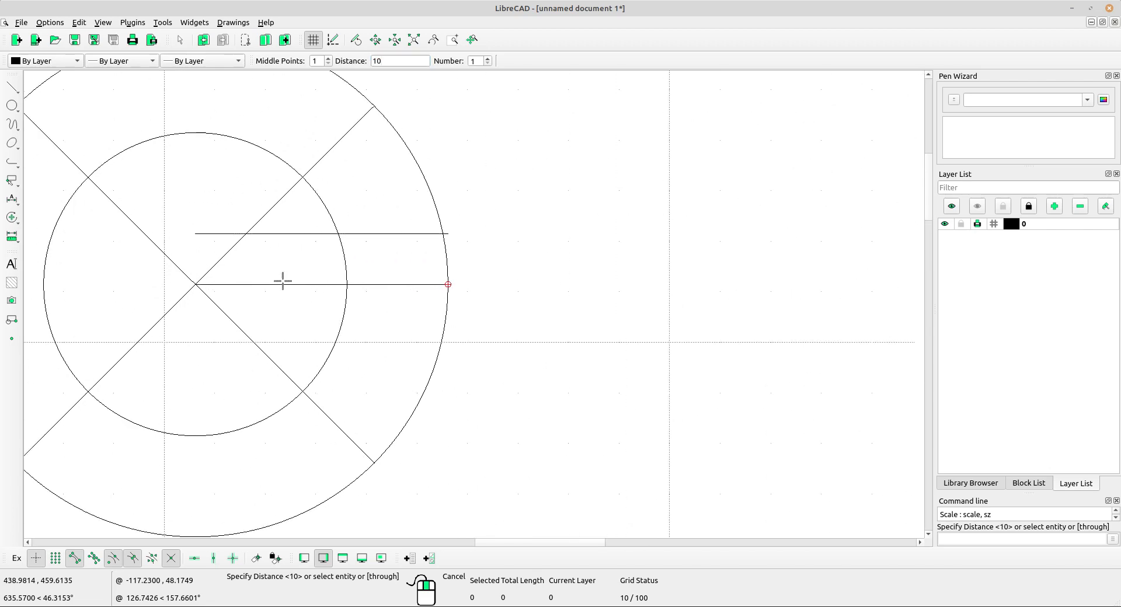
click(282, 279)
click(286, 288)
right_click(552, 190)
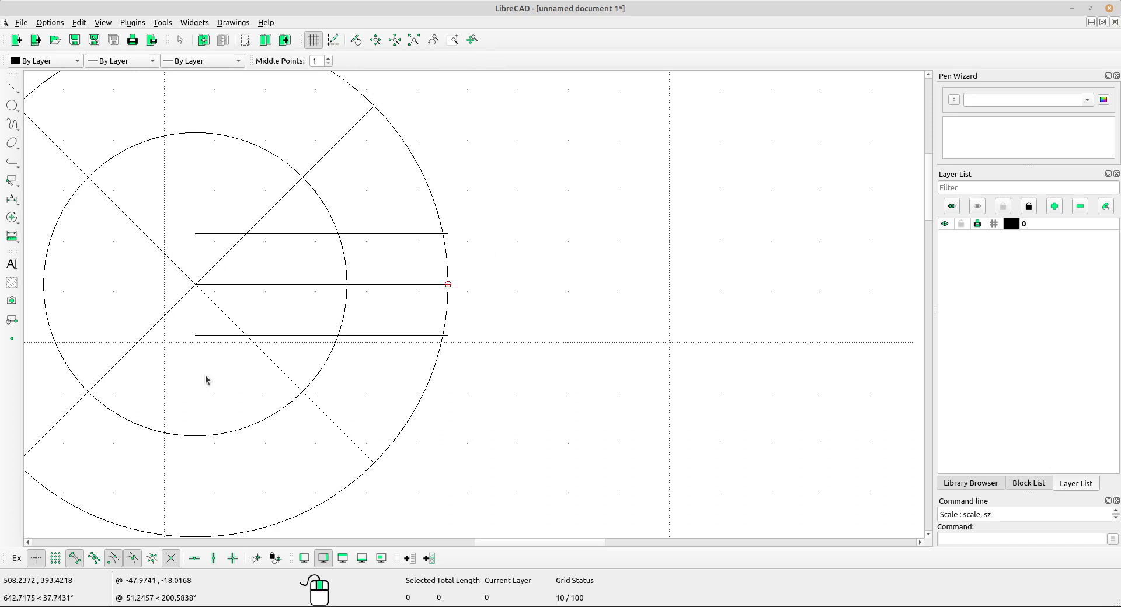
Draw a vertical line joining the left ends of the upper and lower parallel lines.
click(12, 87)
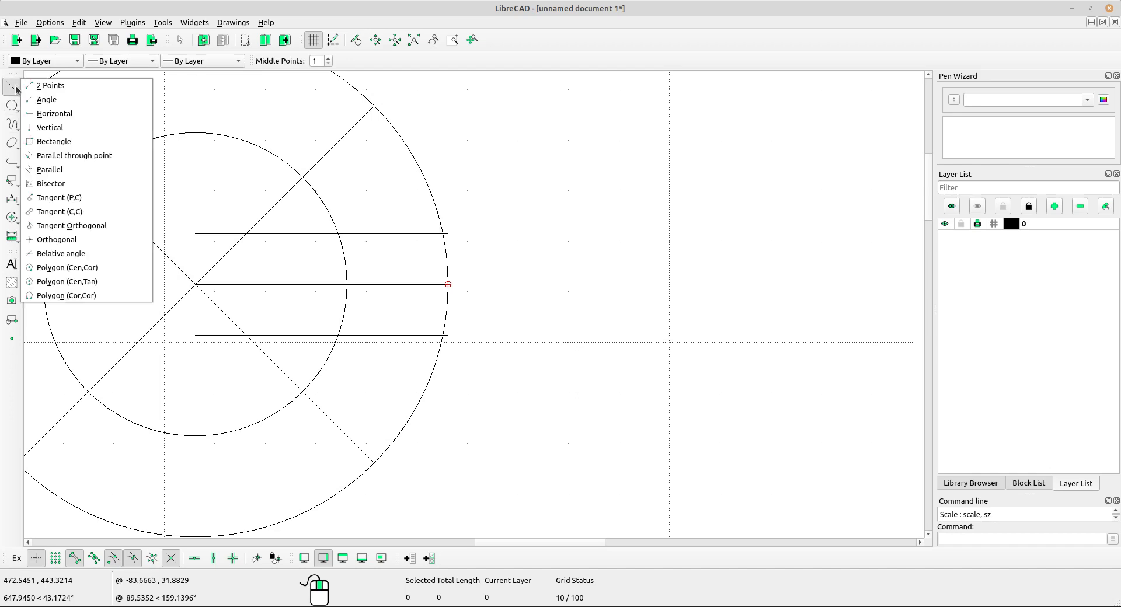
click(49, 86)
scroll(278, 285, up, 2)
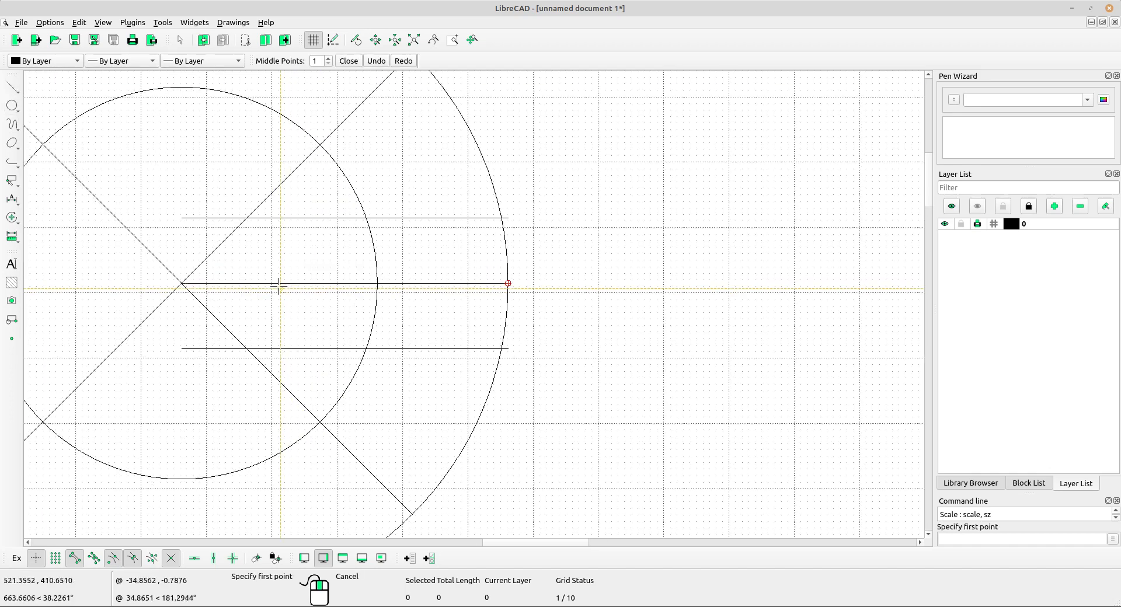
click(172, 207)
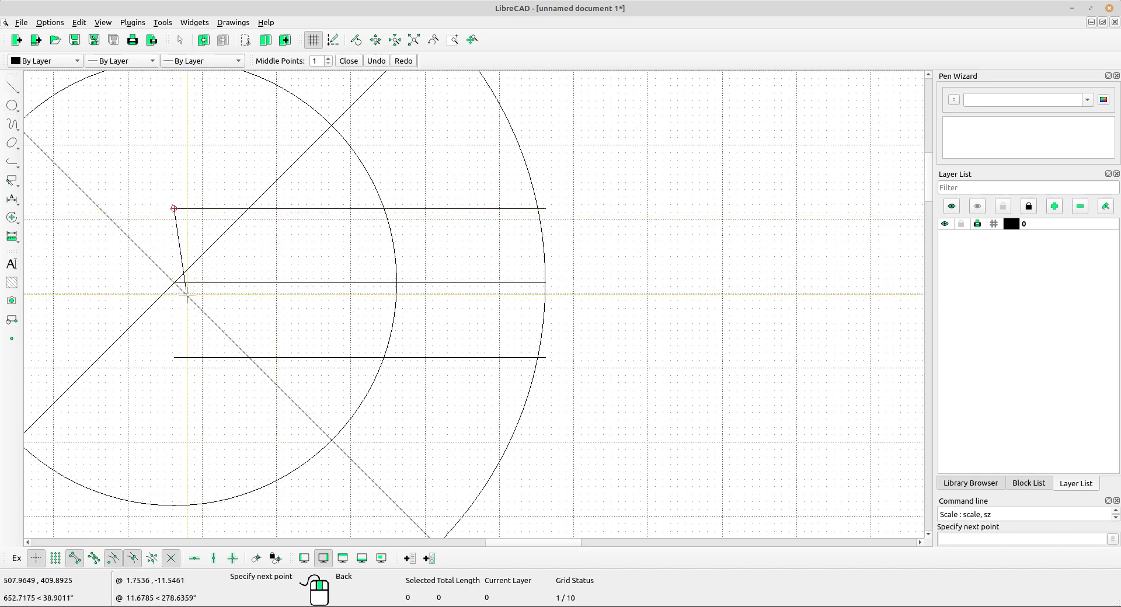
click(174, 357)
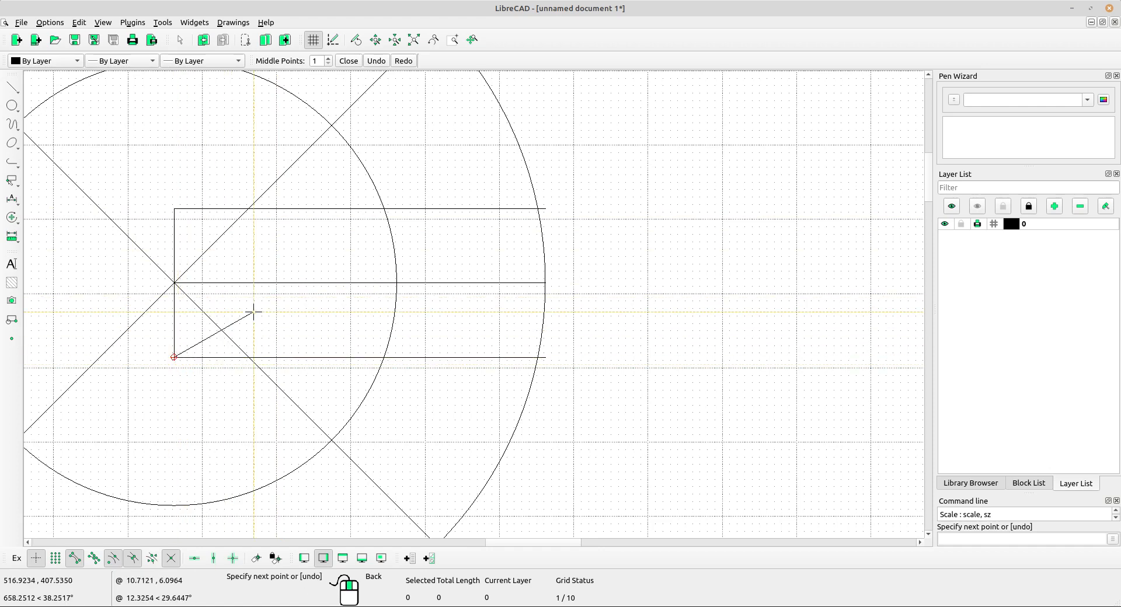
right_click(274, 309)
right_click(300, 305)
Trim the right ends of the upper and lower parallel lines to the outer circle.
scroll(471, 265, down, 4)
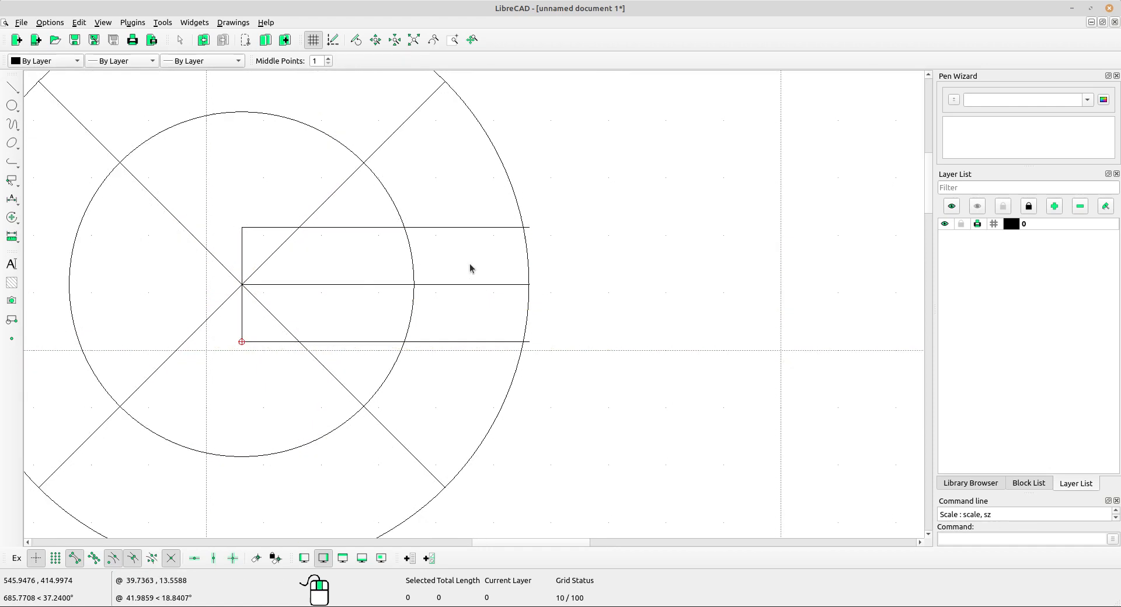
mouse_move(483, 308)
middle_down()
mouse_move(366, 222)
mouse_move(345, 241)
middle_up()
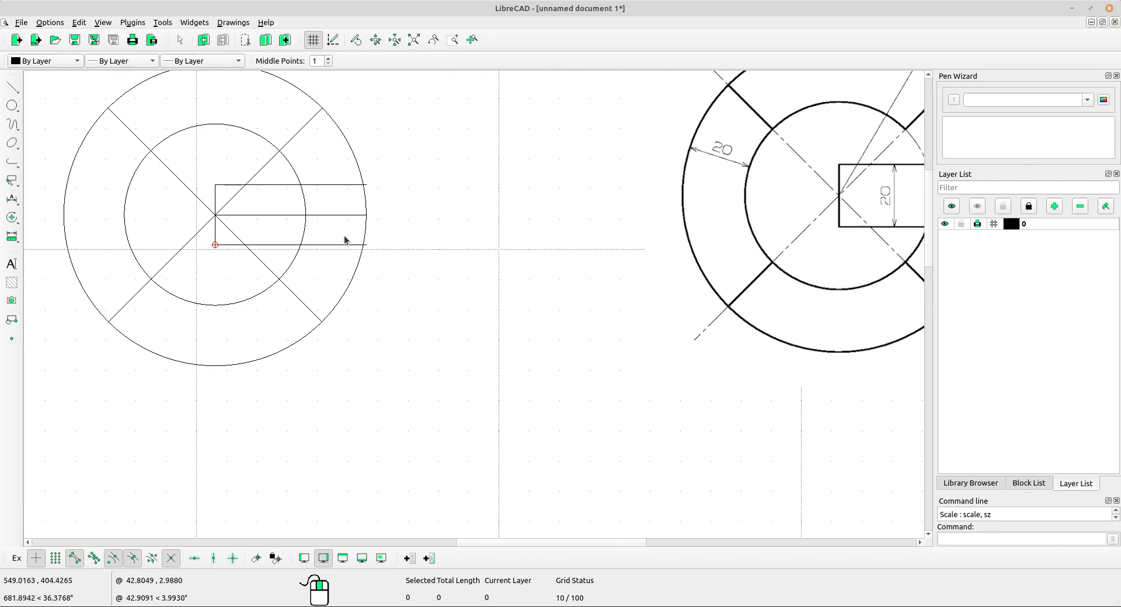
scroll(345, 240, up, 1)
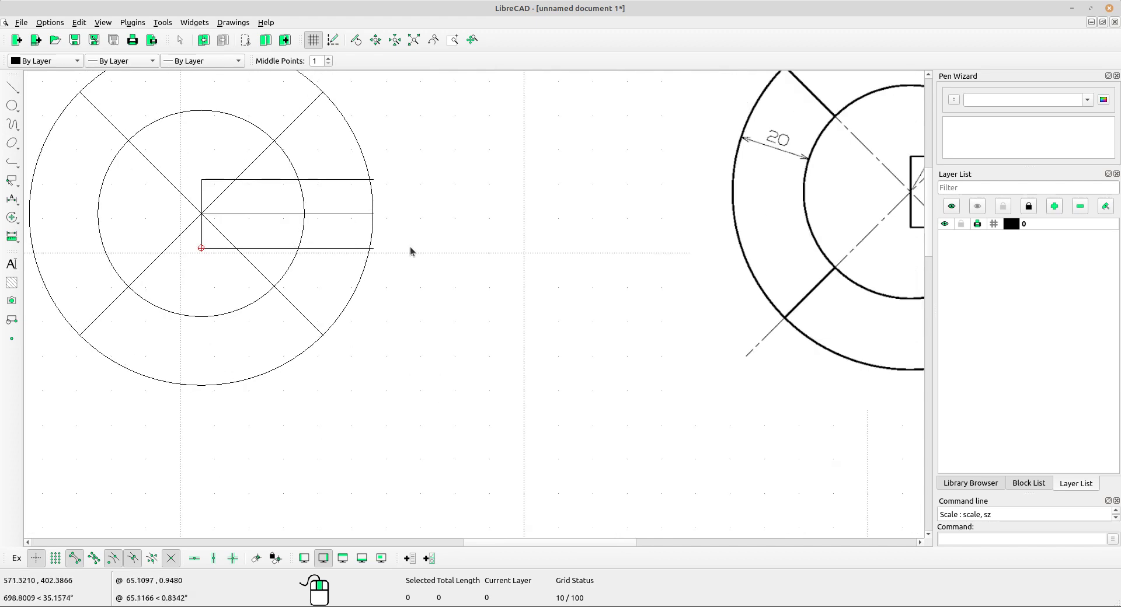
scroll(317, 246, up, 1)
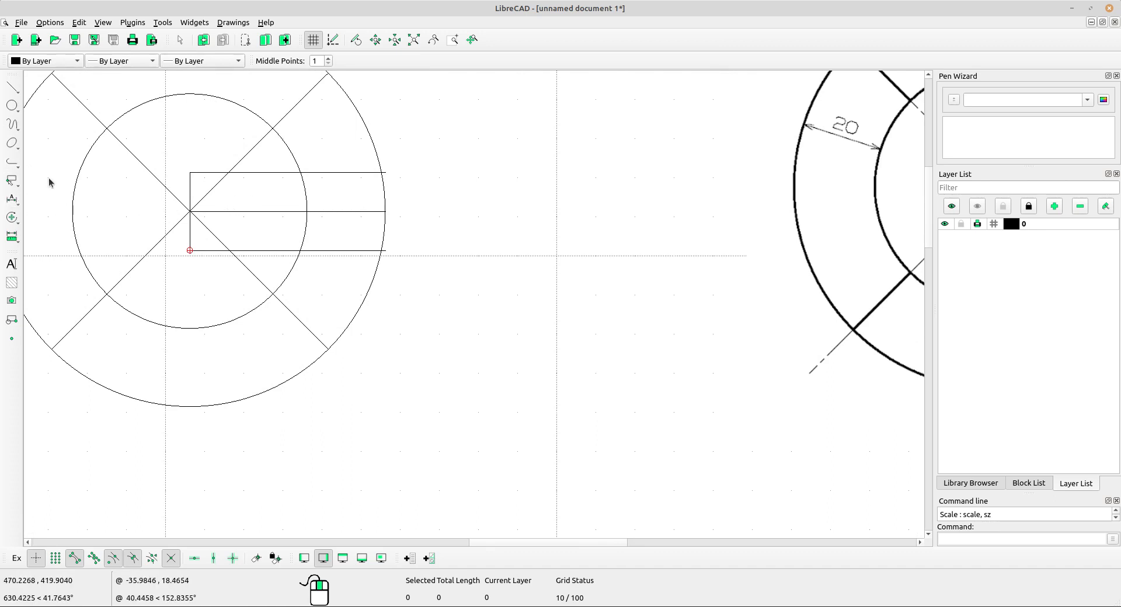
click(18, 224)
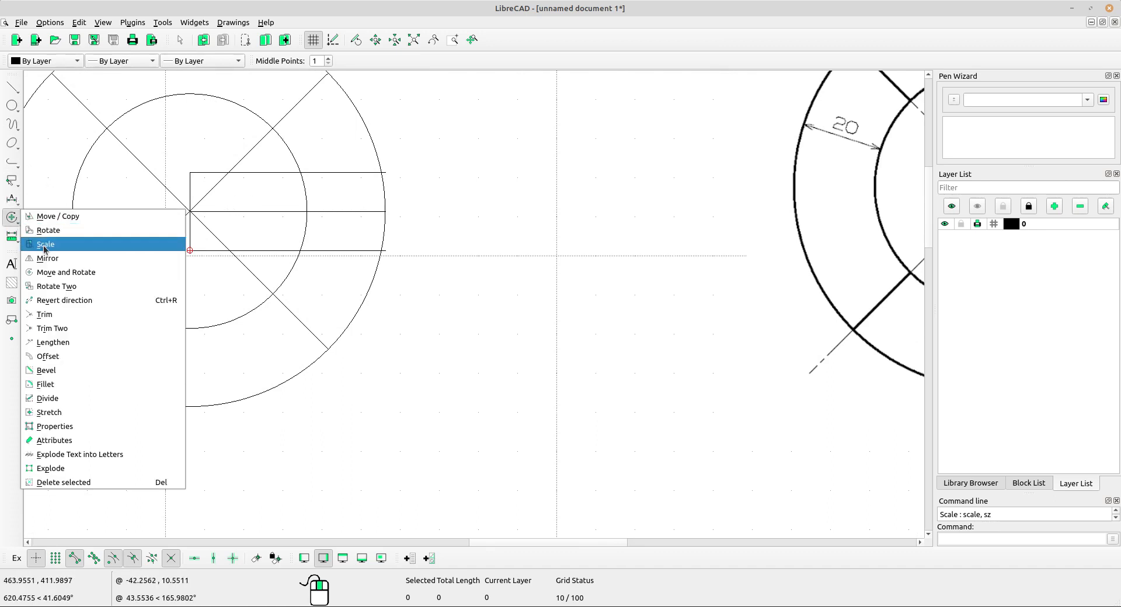
click(64, 312)
scroll(399, 235, up, 1)
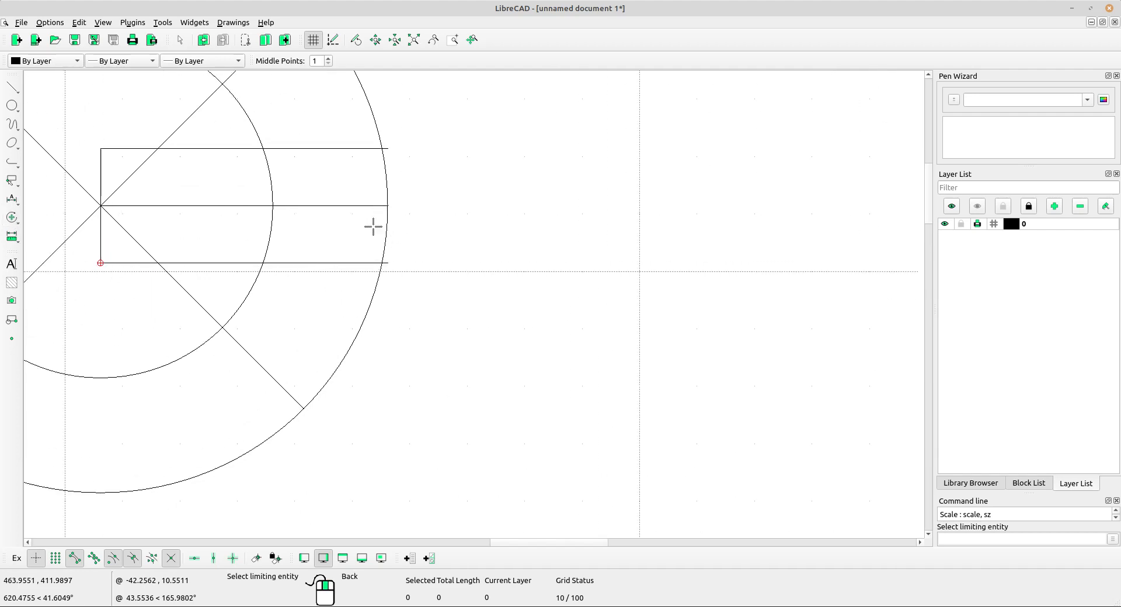
click(384, 230)
scroll(384, 230, up, 2)
scroll(385, 230, down, 1)
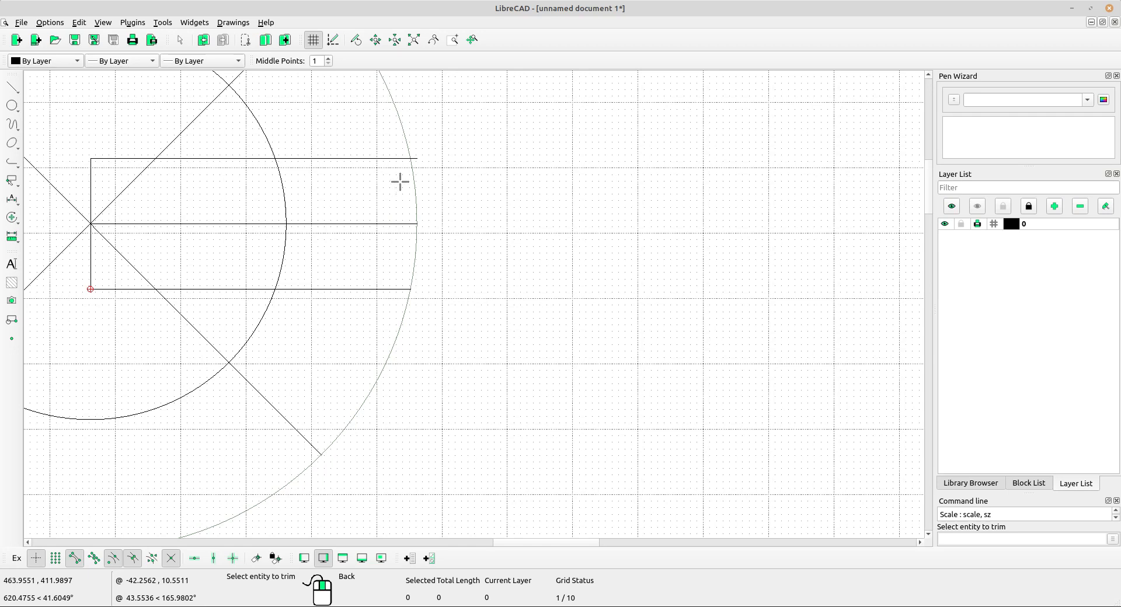
right_click(318, 187)
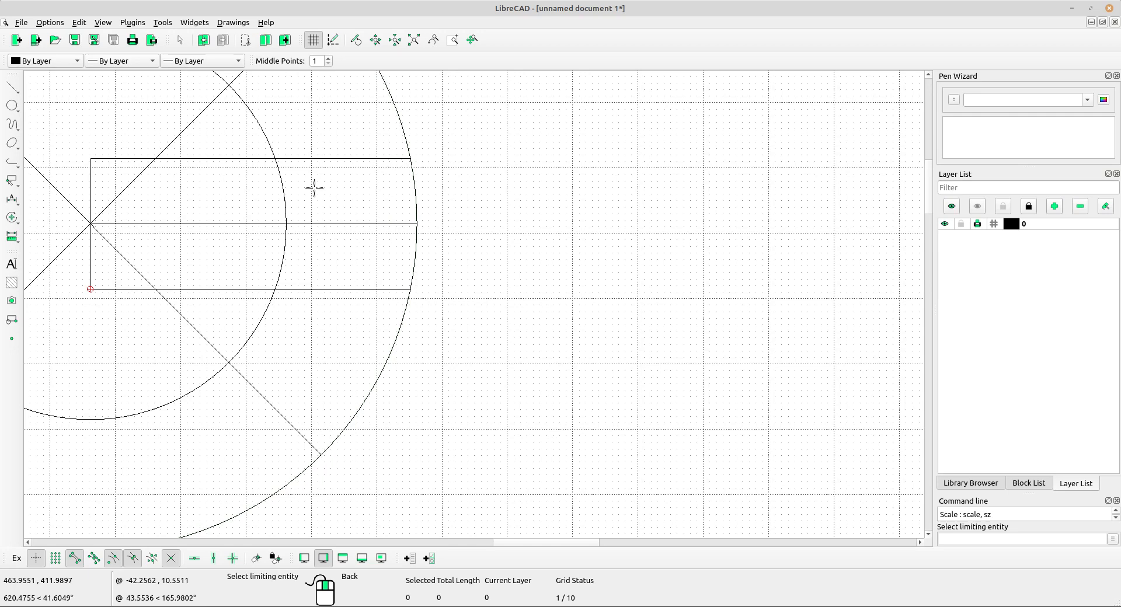
Trim the upper and lower parallel lines to the inner circle, keeping their portions inside it.
click(283, 187)
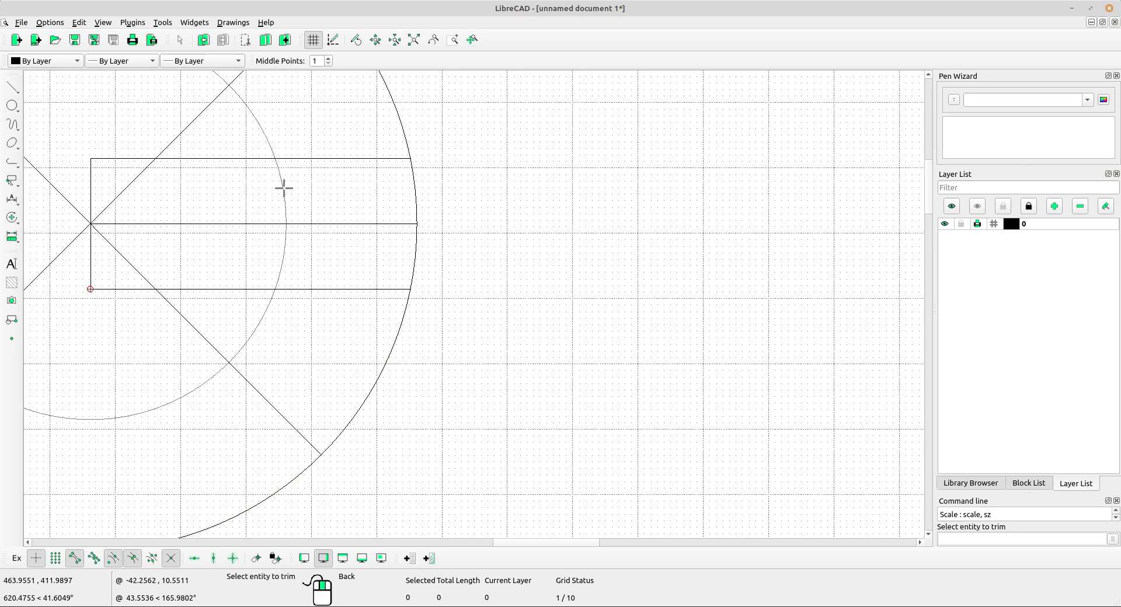
middle_drag(282, 249, 314, 253)
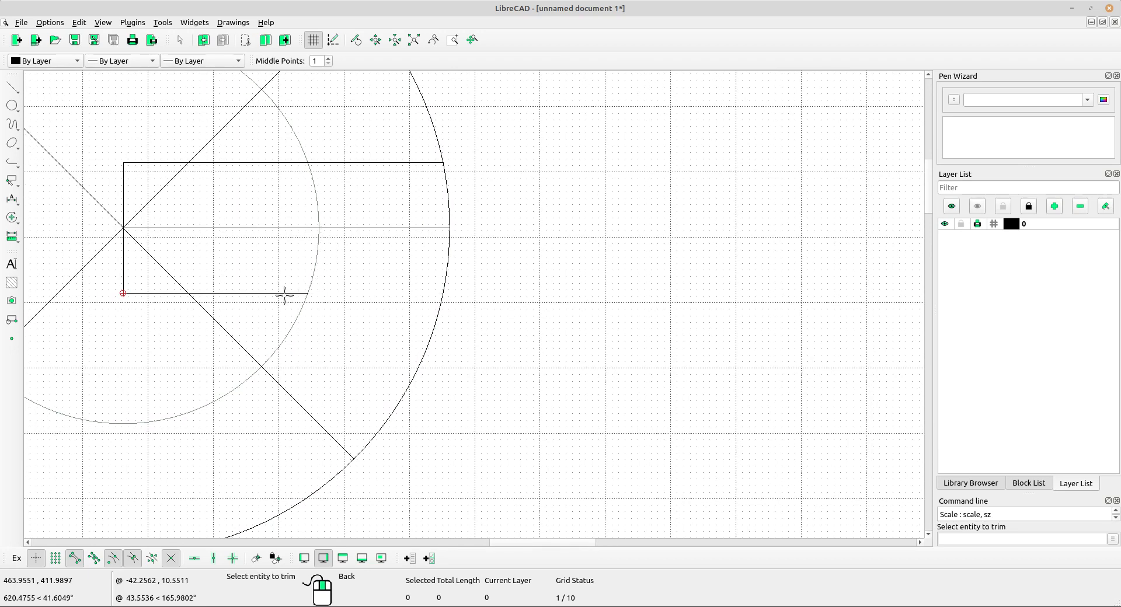
click(284, 163)
right_click(354, 146)
right_click(355, 146)
Delete the middle horizontal line running from the center to the outer circle.
click(354, 224)
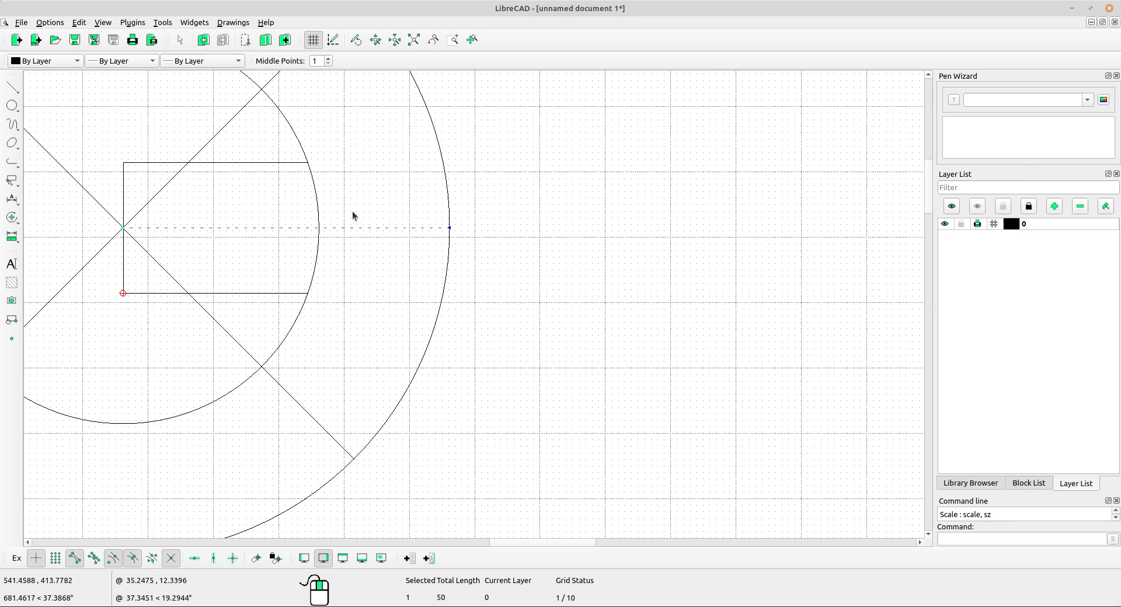
key(Delete)
scroll(358, 230, down, 1)
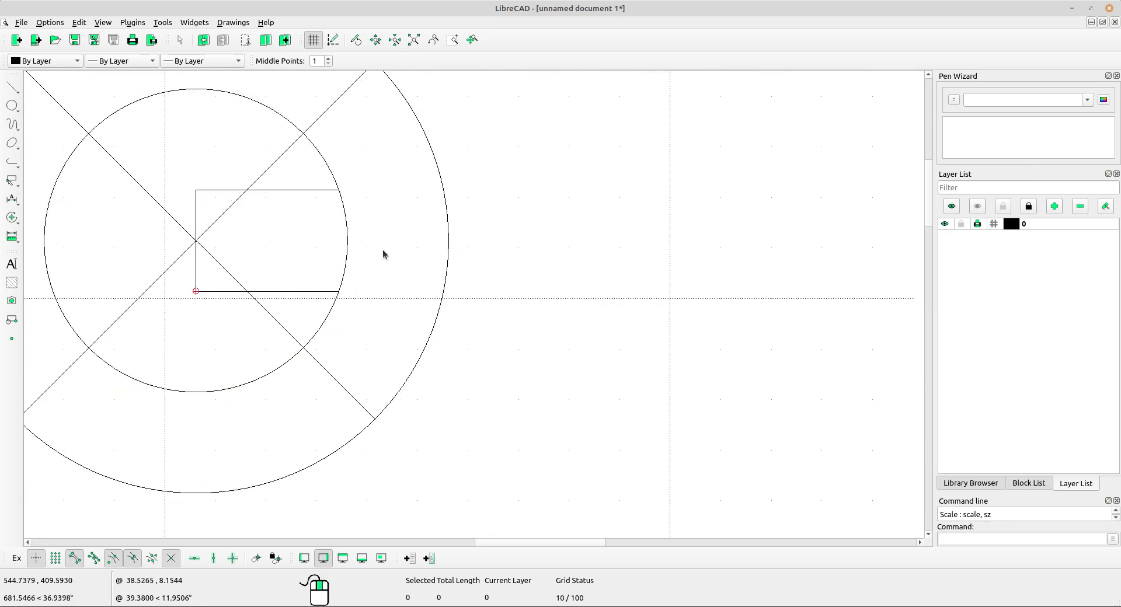
scroll(383, 250, up, 1)
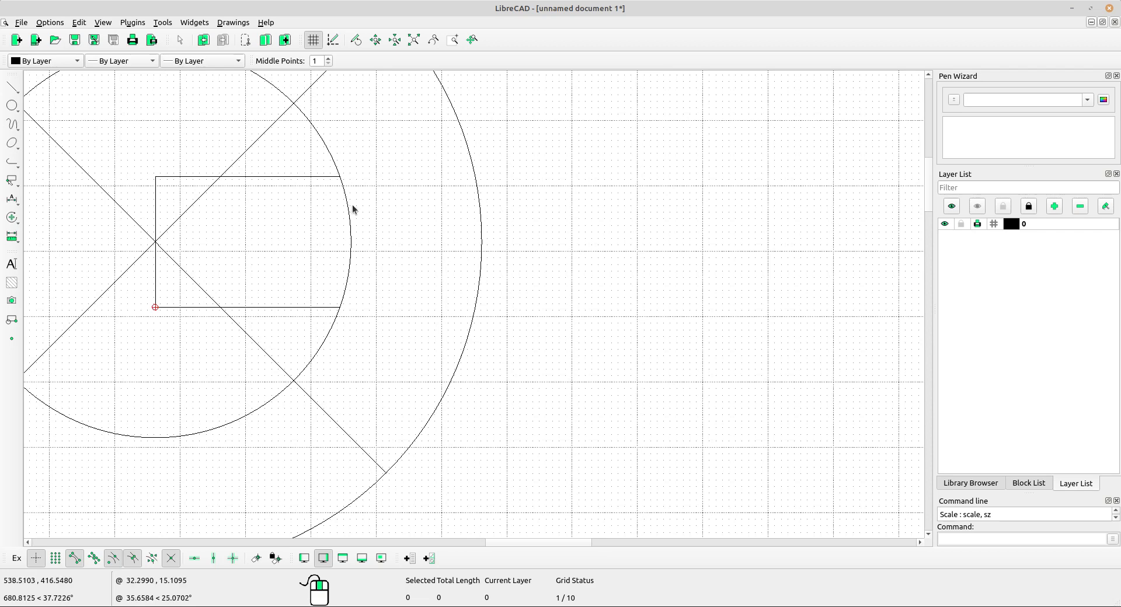
scroll(347, 254, down, 2)
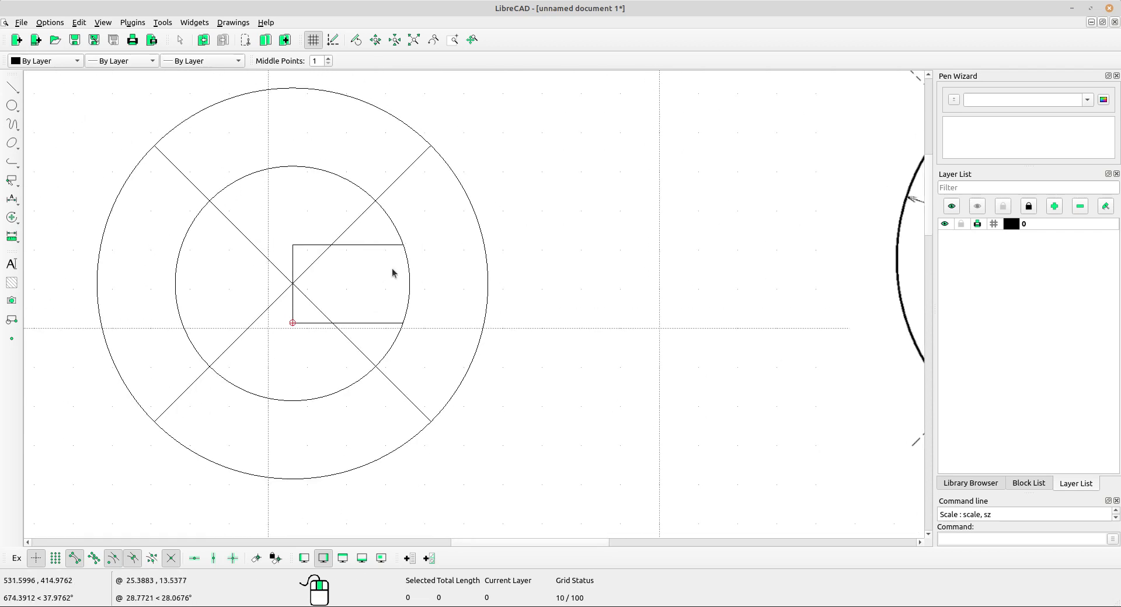
scroll(394, 271, up, 2)
click(13, 218)
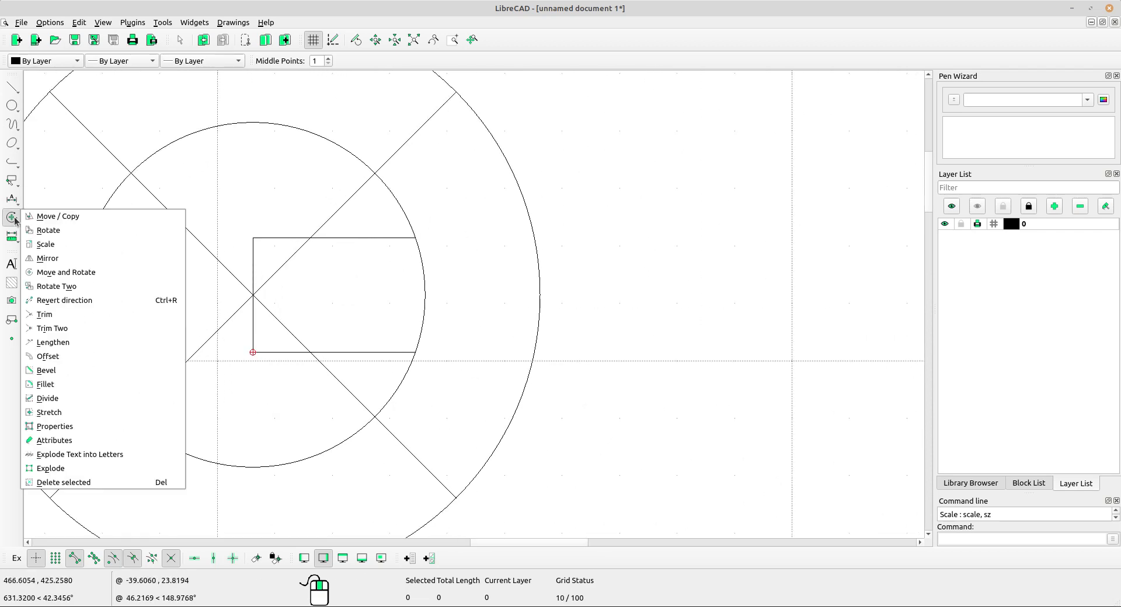
click(393, 220)
scroll(436, 253, down, 2)
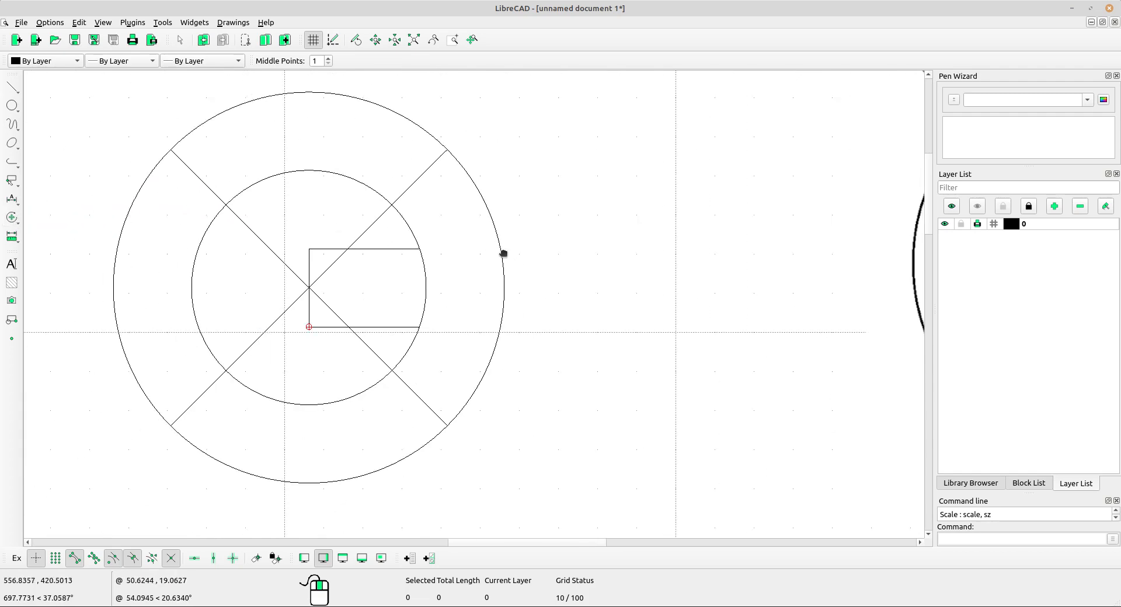
scroll(375, 255, up, 2)
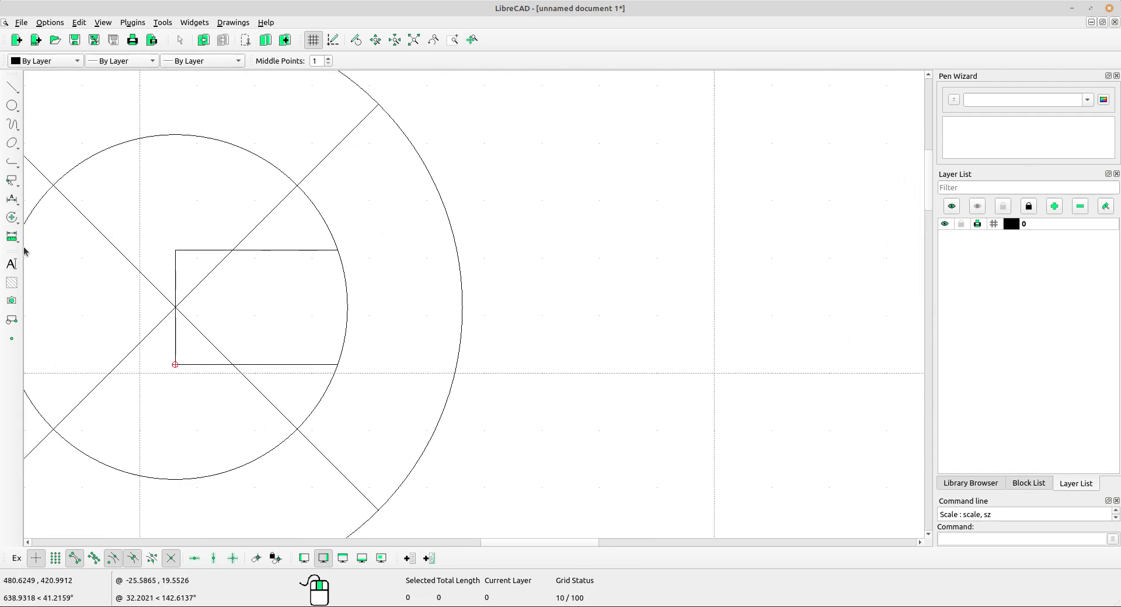
Extend the upper horizontal line of the bar to the outer circle using Trim.
click(12, 218)
click(47, 316)
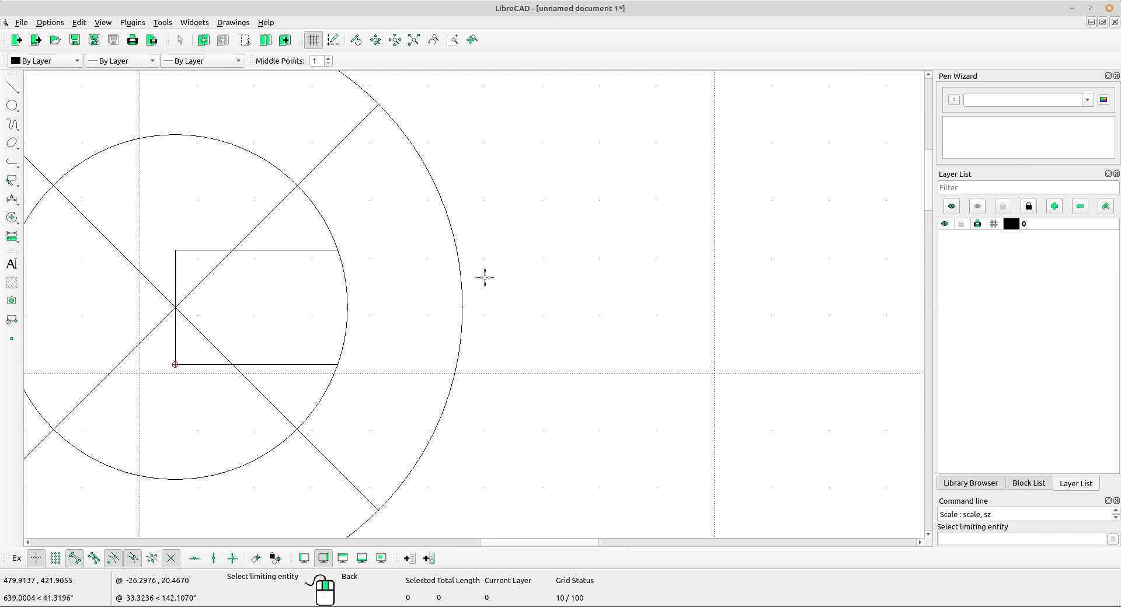
click(459, 258)
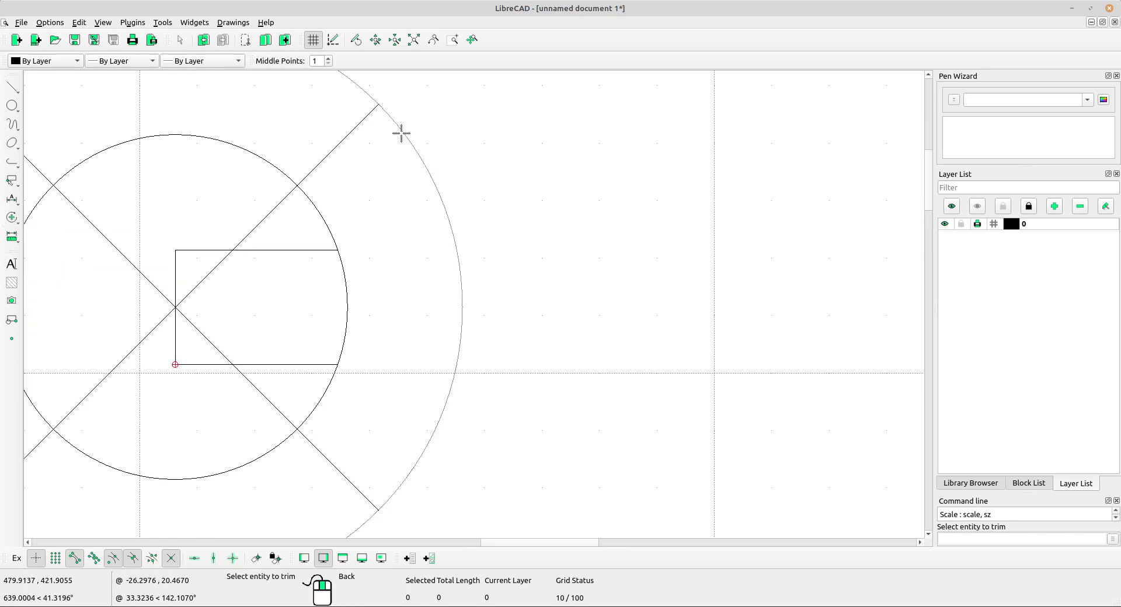
scroll(341, 273, up, 2)
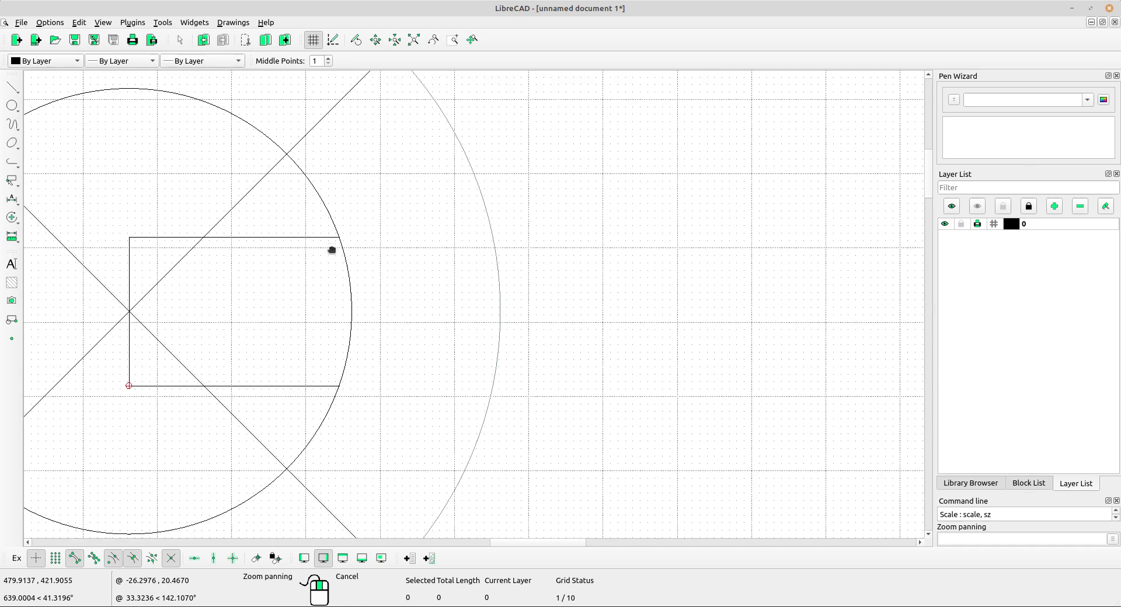
click(311, 231)
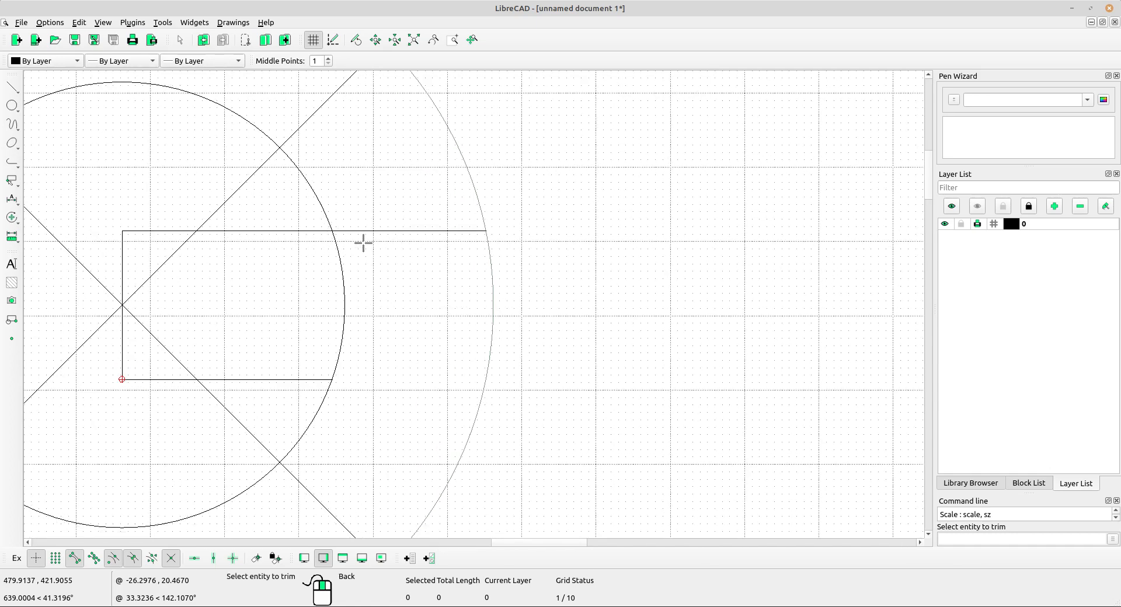
scroll(370, 241, down, 1)
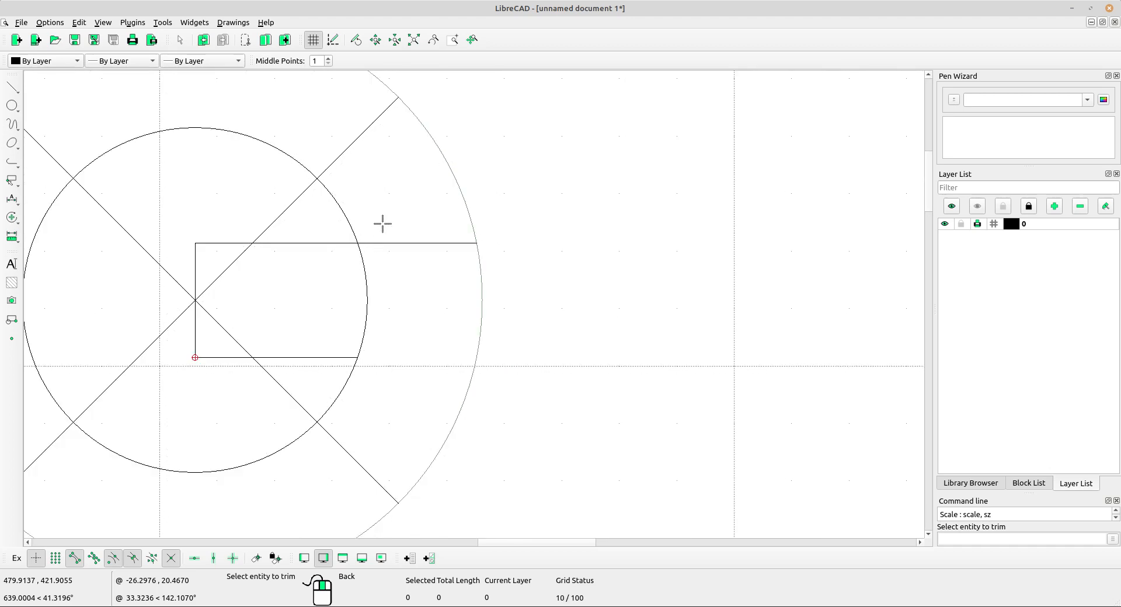
right_click(383, 224)
right_click(385, 222)
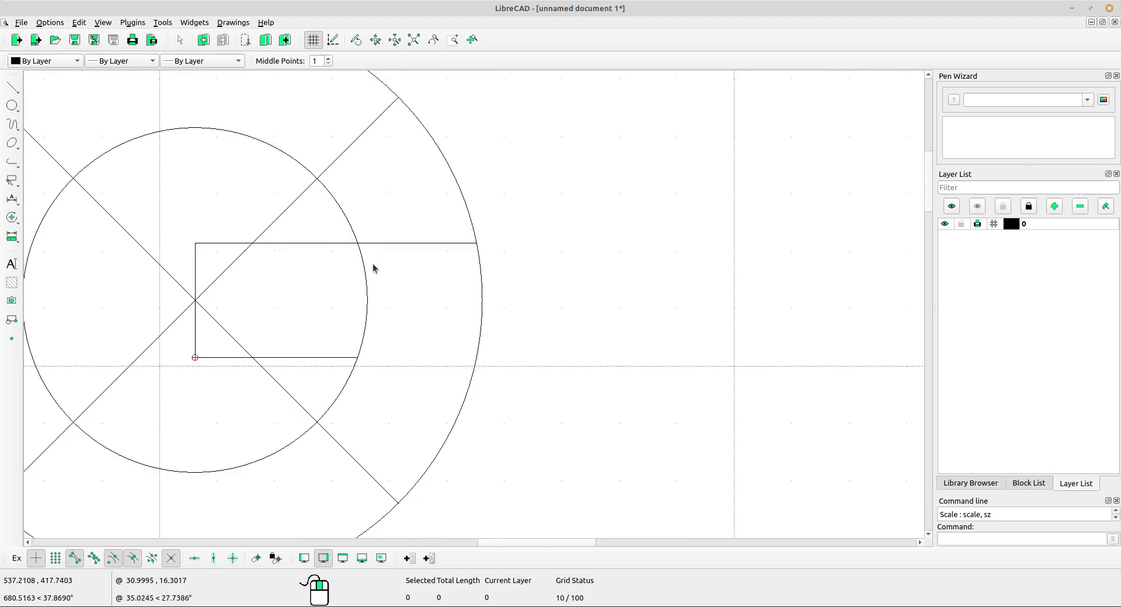
Compare the trimmed circles, diagonals and bar with the dimensioned reference drawing beside them.
scroll(461, 279, down, 1)
scroll(245, 257, up, 1)
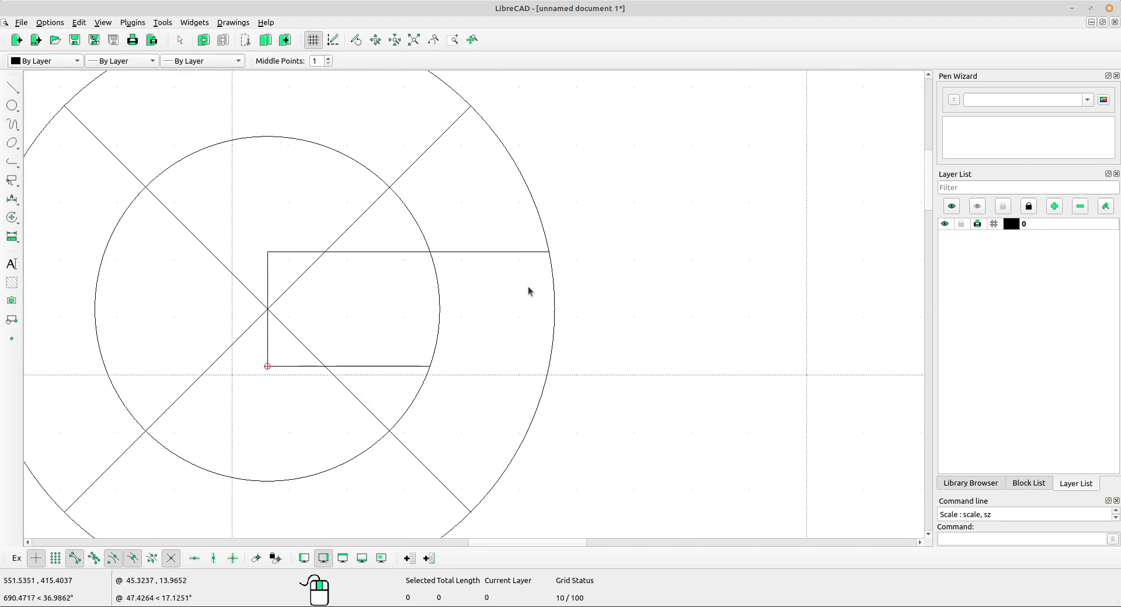
scroll(451, 311, down, 3)
mouse_move(456, 313)
middle_down()
mouse_move(441, 247)
mouse_move(433, 275)
mouse_move(489, 268)
mouse_move(362, 272)
middle_up()
scroll(362, 272, down, 1)
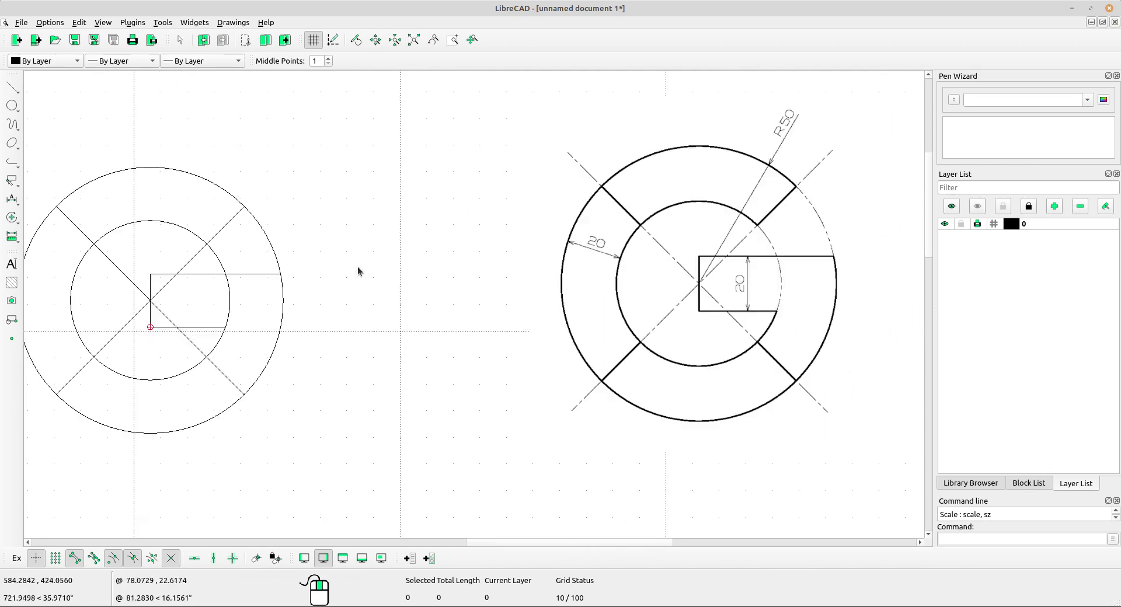
scroll(360, 271, down, 1)
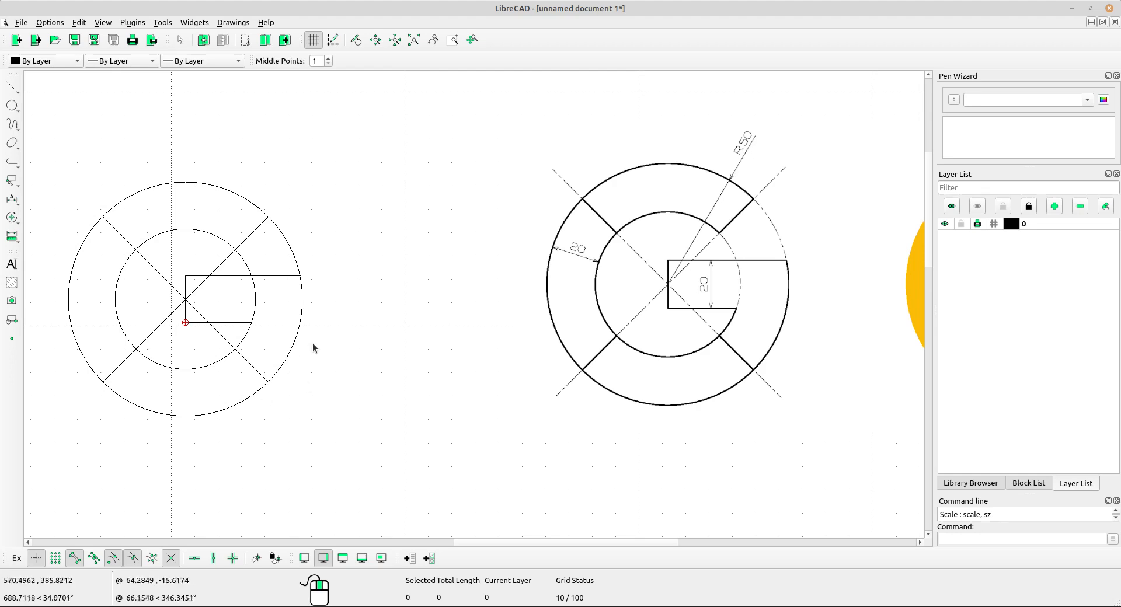
scroll(193, 218, up, 3)
scroll(227, 244, down, 3)
scroll(228, 244, down, 1)
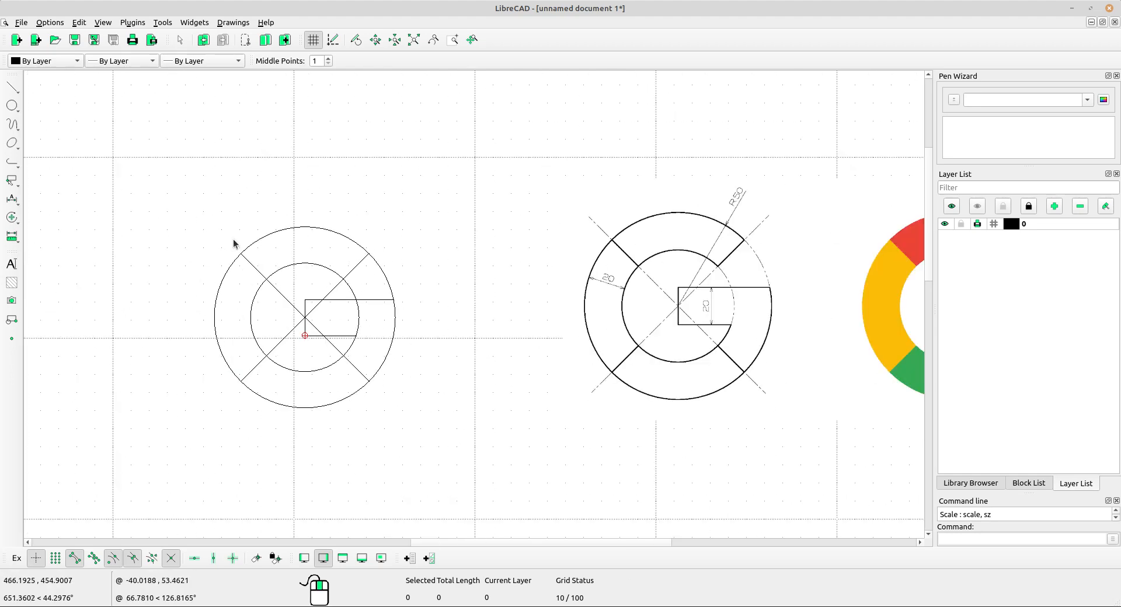
scroll(233, 243, up, 1)
middle_drag(233, 243, 368, 271)
scroll(308, 266, up, 2)
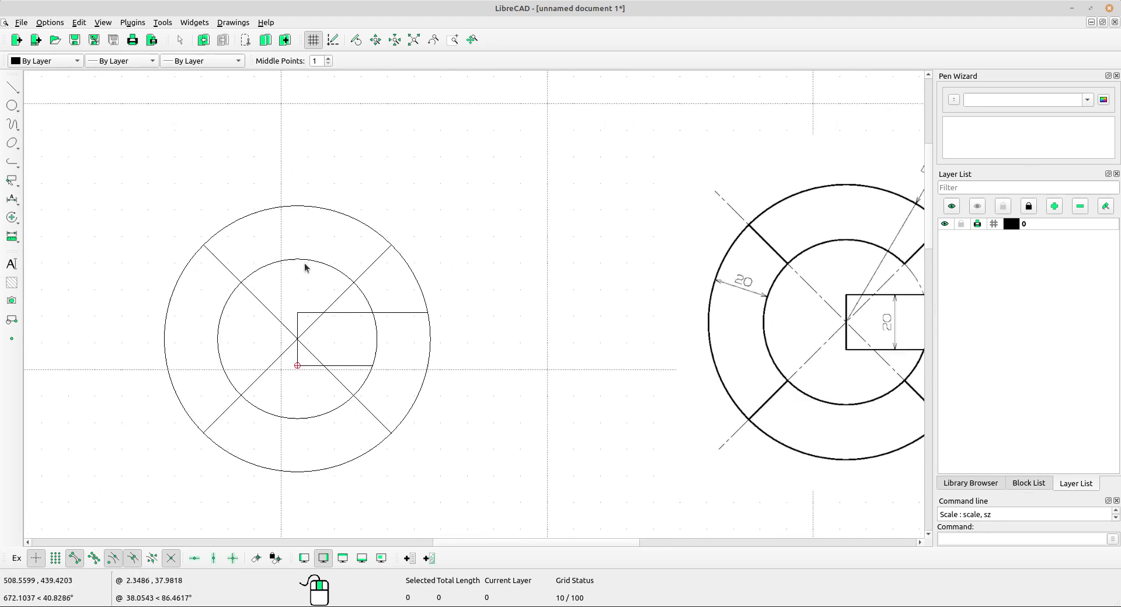
scroll(311, 266, up, 1)
scroll(407, 262, down, 1)
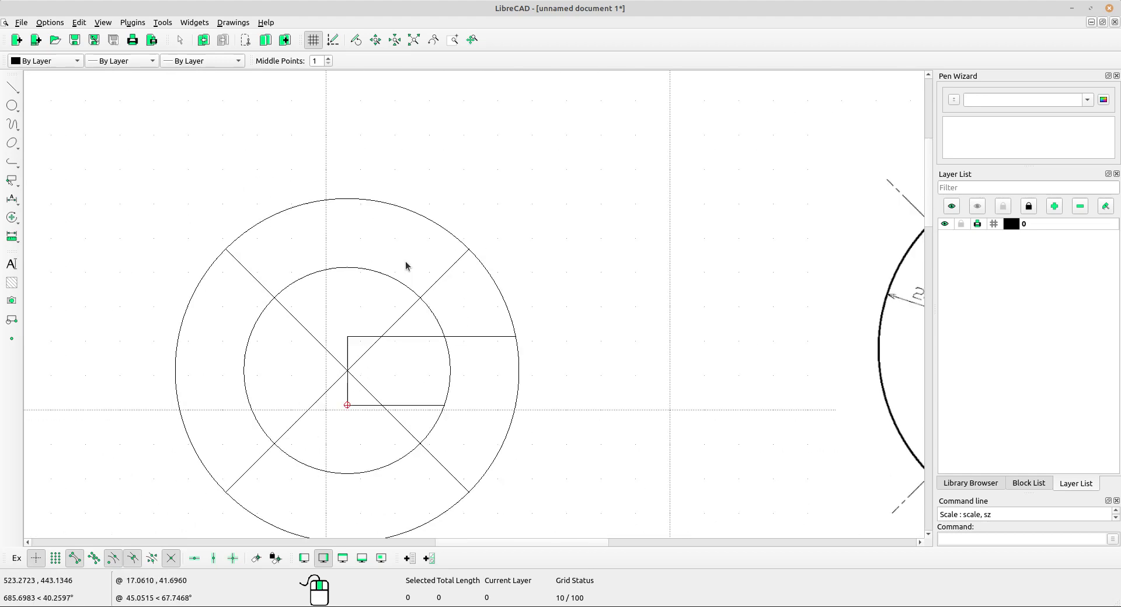
scroll(408, 263, down, 3)
middle_drag(643, 378, 620, 354)
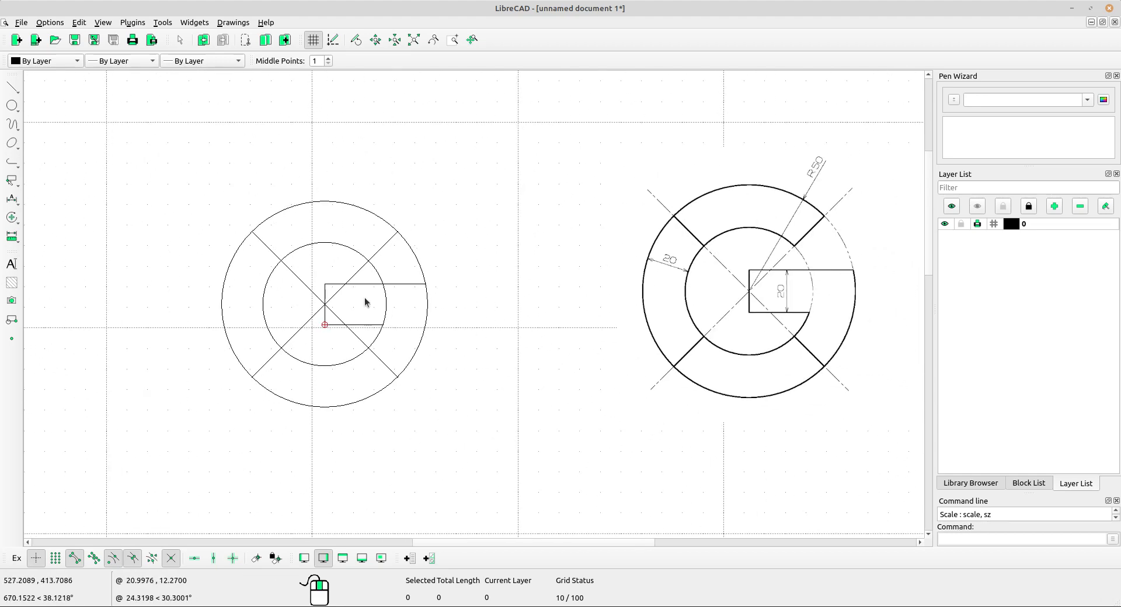
scroll(364, 299, up, 1)
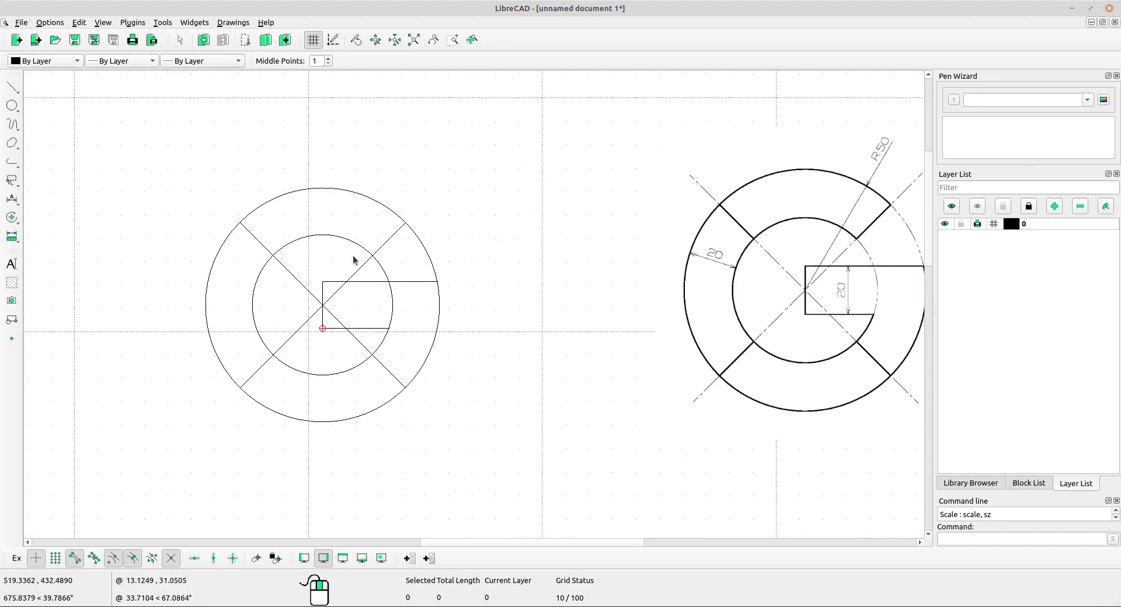
scroll(354, 260, up, 1)
Draw a three-point arc over the top of the outer circle, between the upper ends of the two diagonals.
click(16, 128)
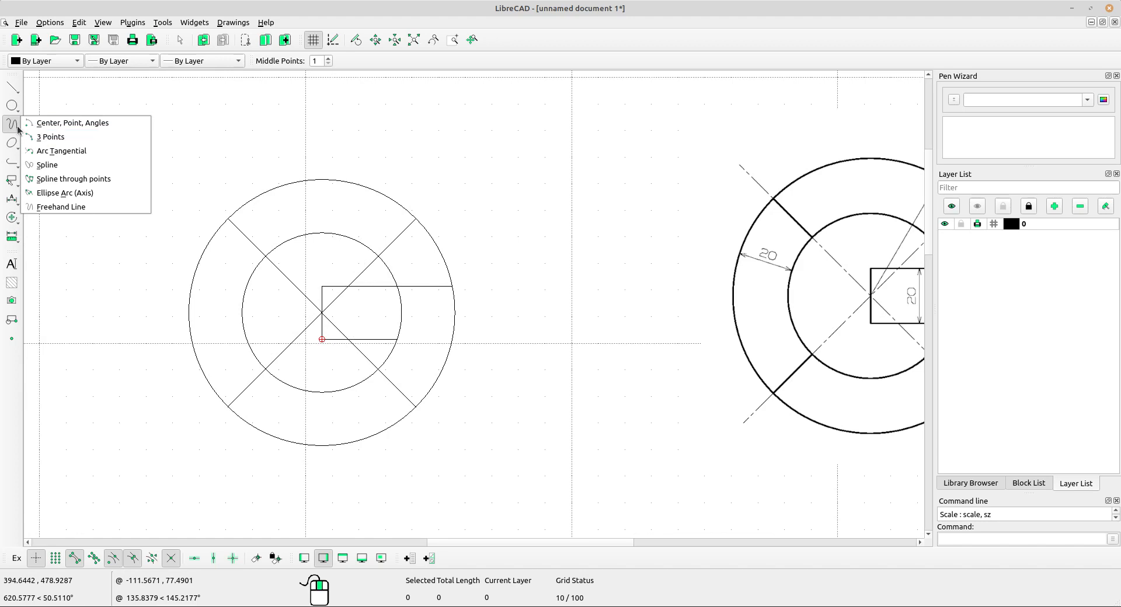
click(60, 136)
scroll(333, 236, up, 6)
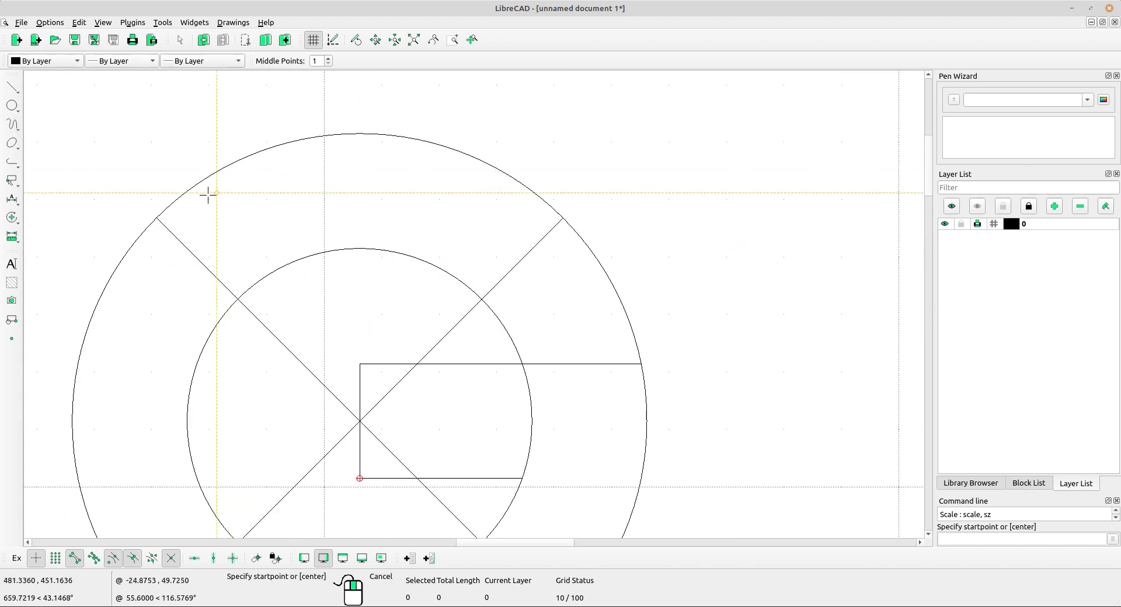
click(158, 219)
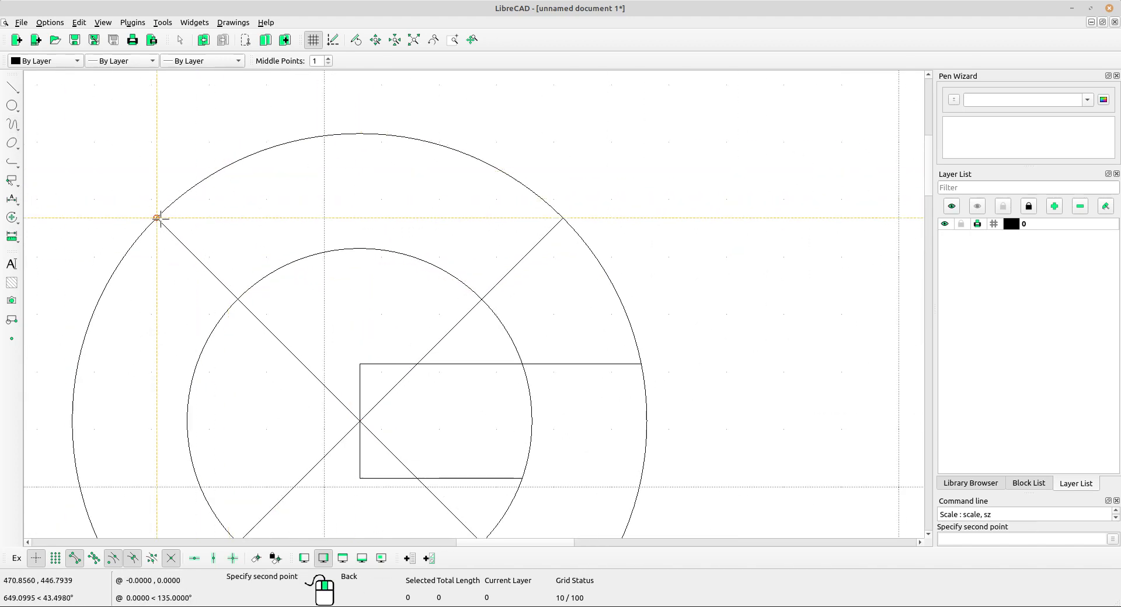
click(360, 134)
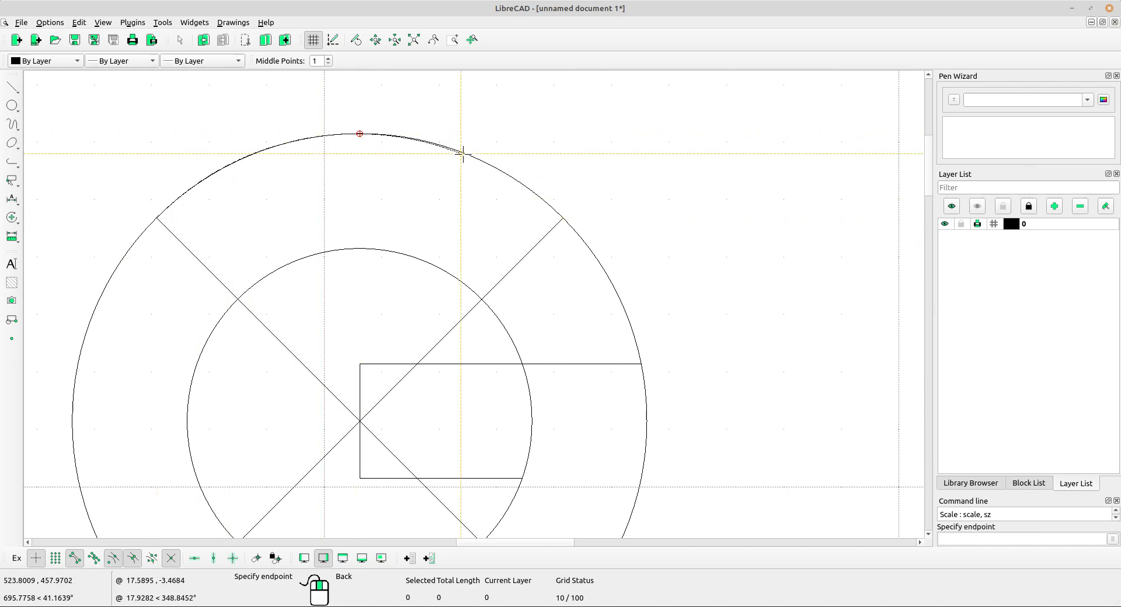
click(563, 217)
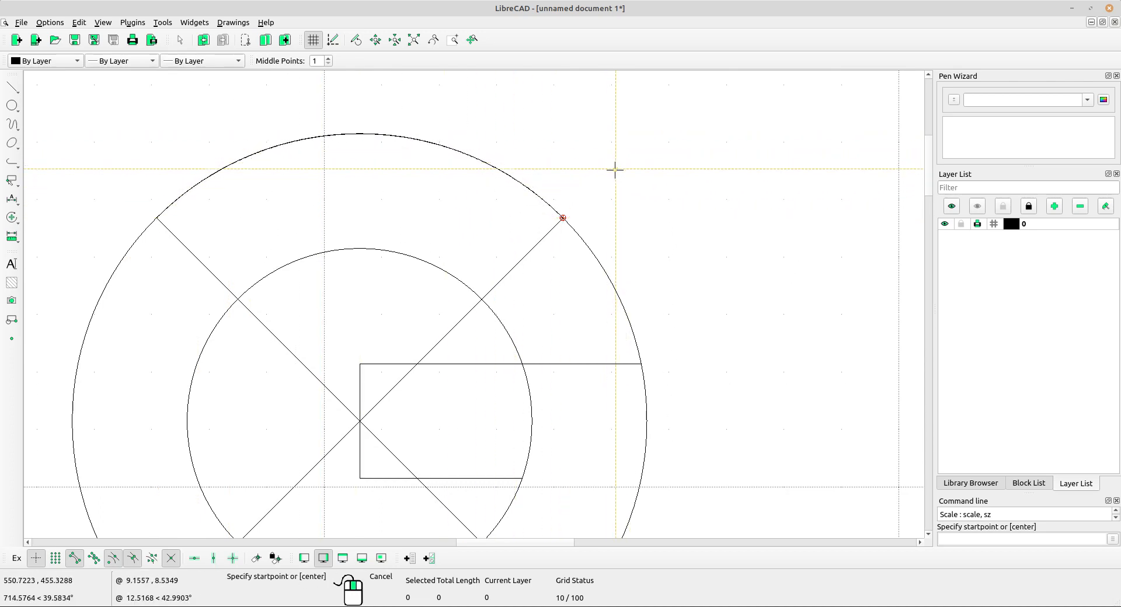
right_click(640, 153)
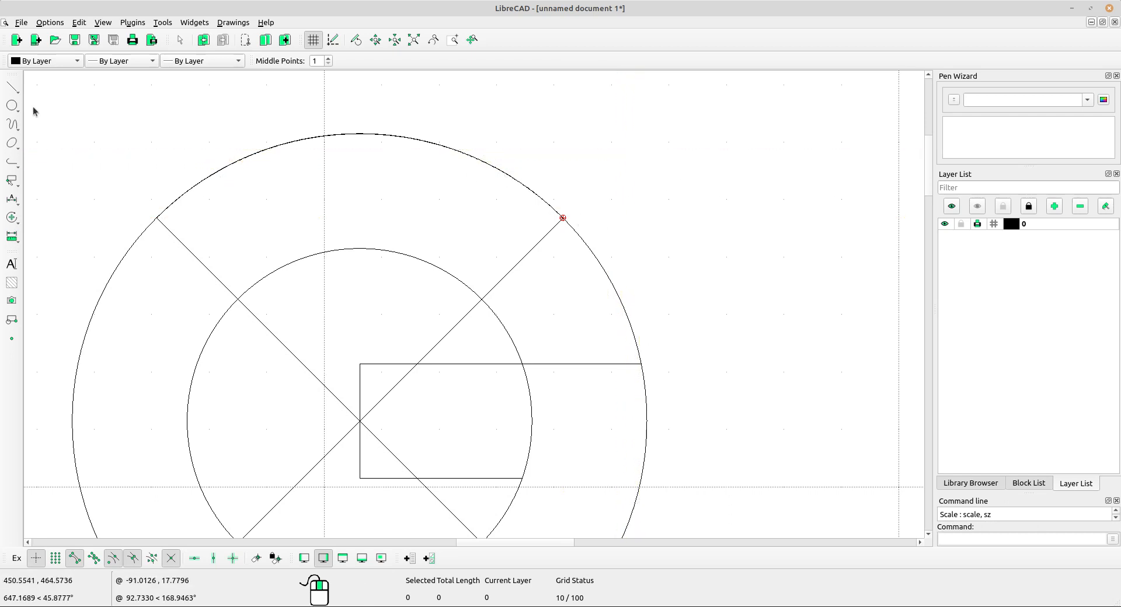
Draw a line along the upper-left diagonal from the outer circle to the inner circle.
click(13, 88)
click(49, 87)
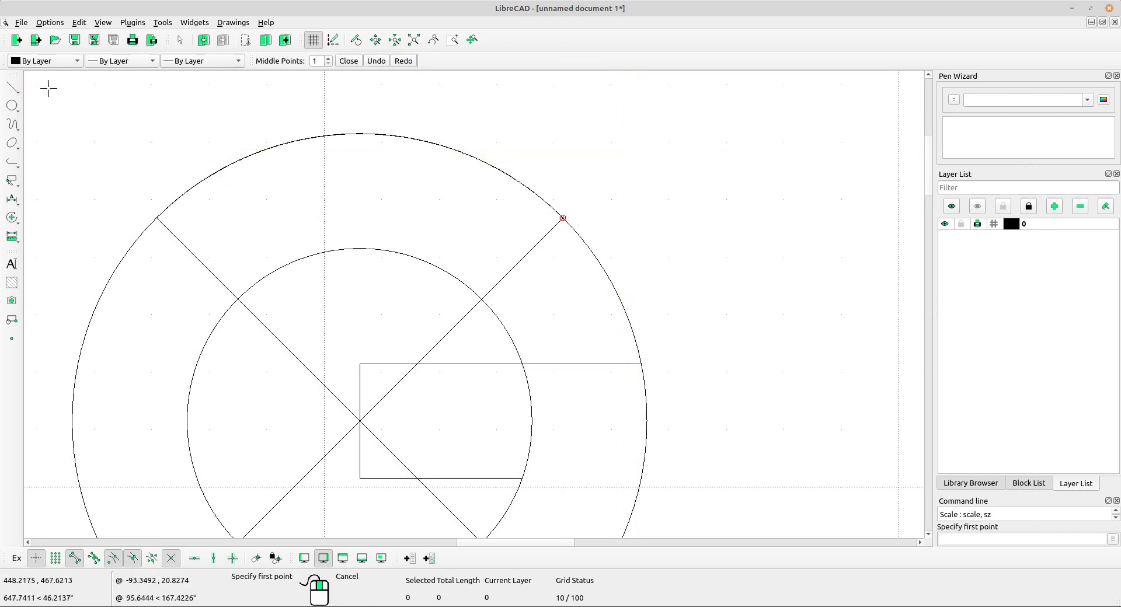
click(156, 218)
click(226, 289)
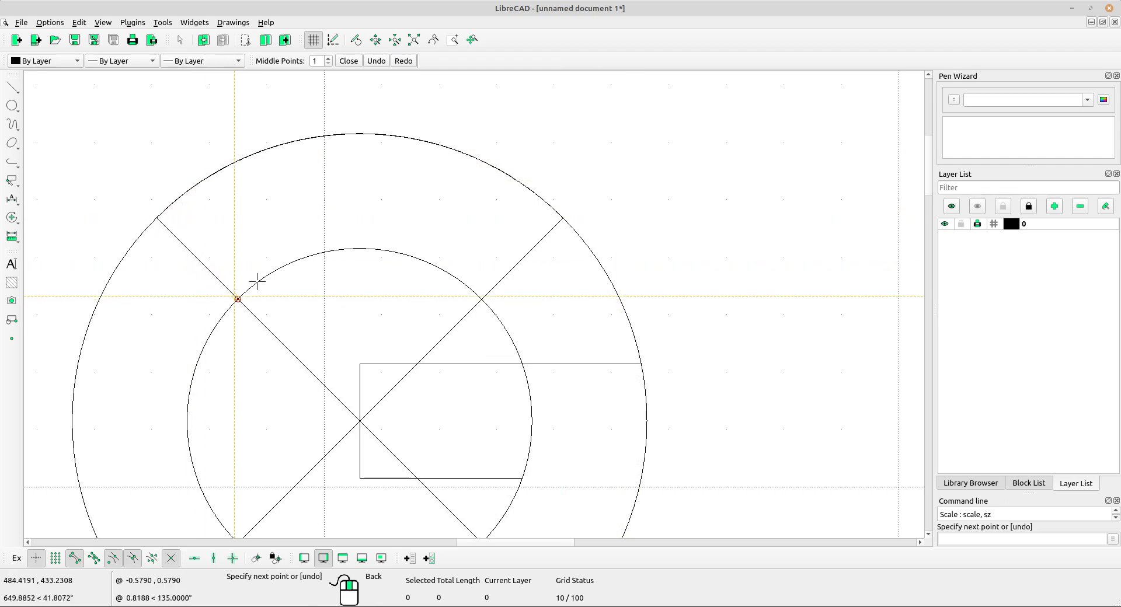
right_click(281, 215)
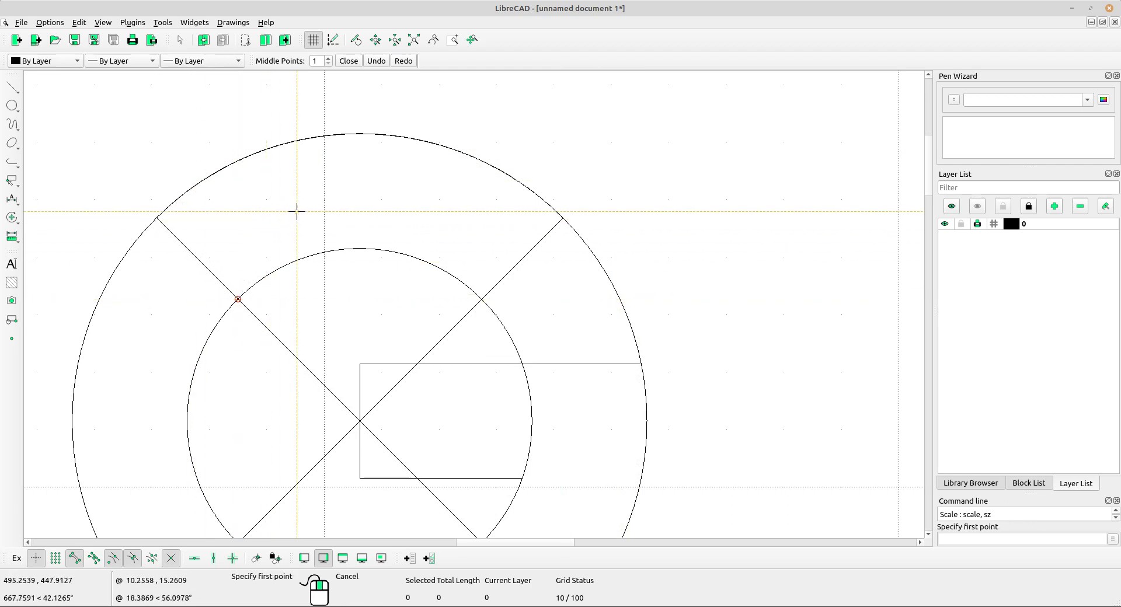
Draw a three-point arc over the top of the inner circle, between its upper intersections with the diagonals.
click(12, 123)
click(53, 134)
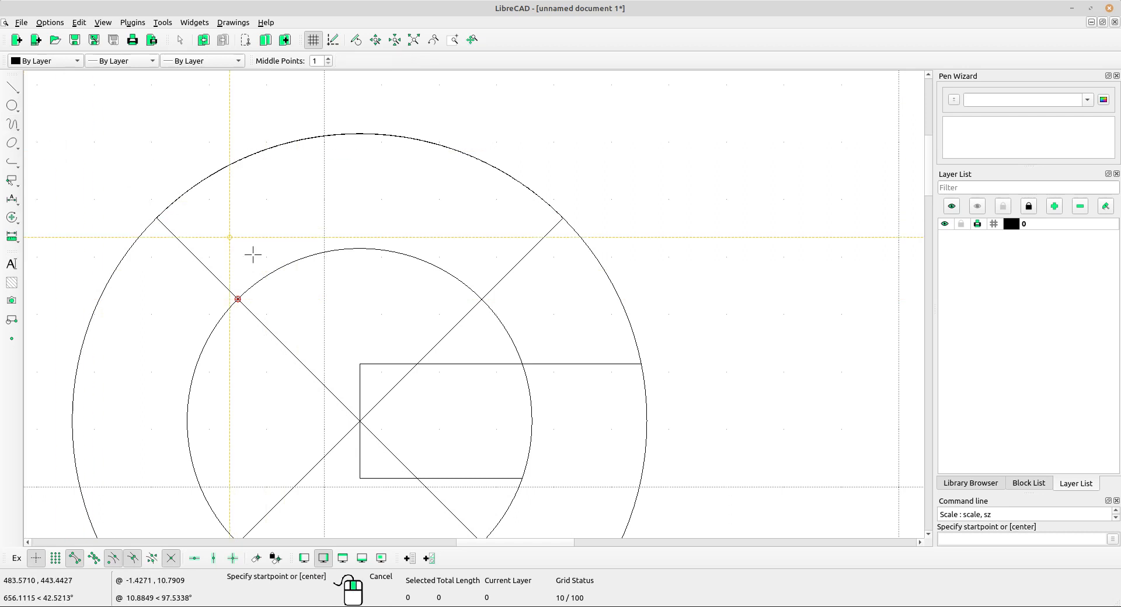
click(251, 298)
click(359, 250)
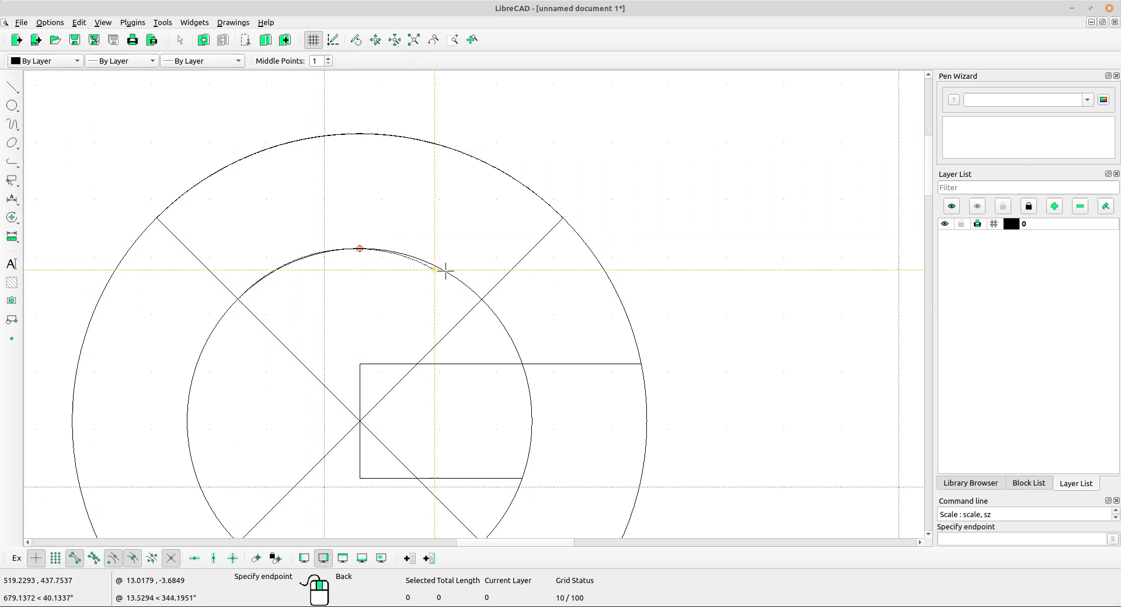
click(476, 296)
right_click(467, 232)
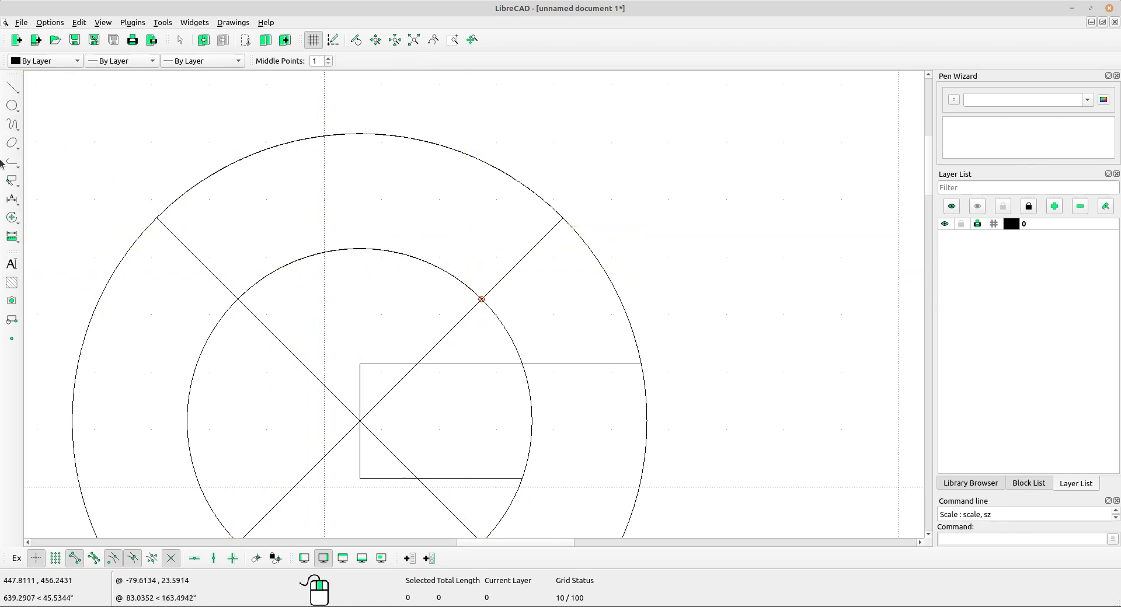
Draw a line along the upper-right diagonal from the inner circle to the outer circle.
click(13, 88)
click(41, 84)
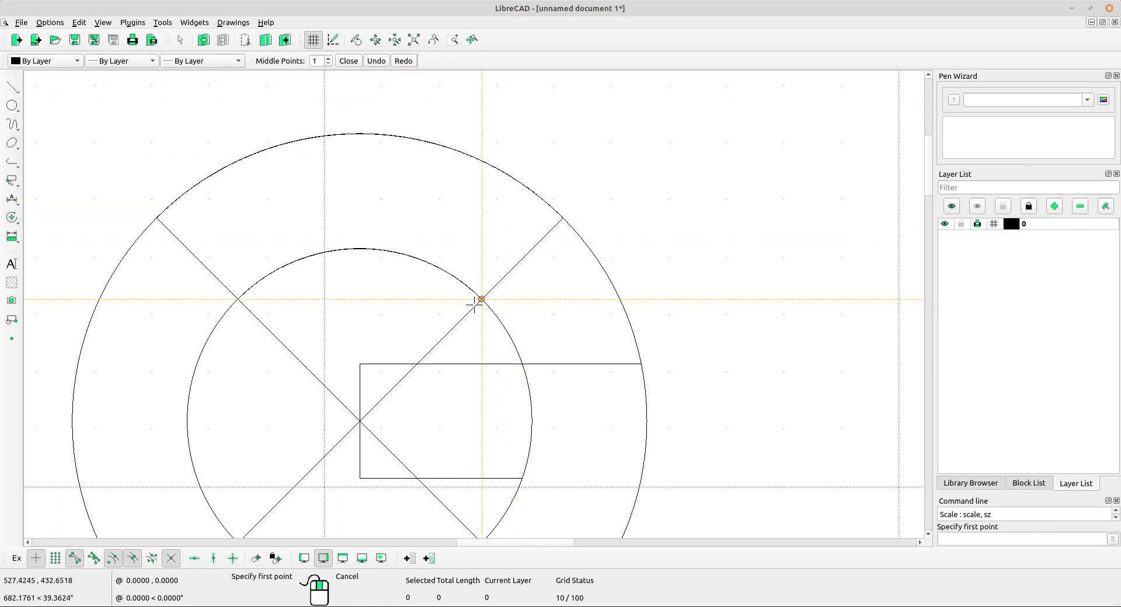
click(560, 222)
right_click(605, 215)
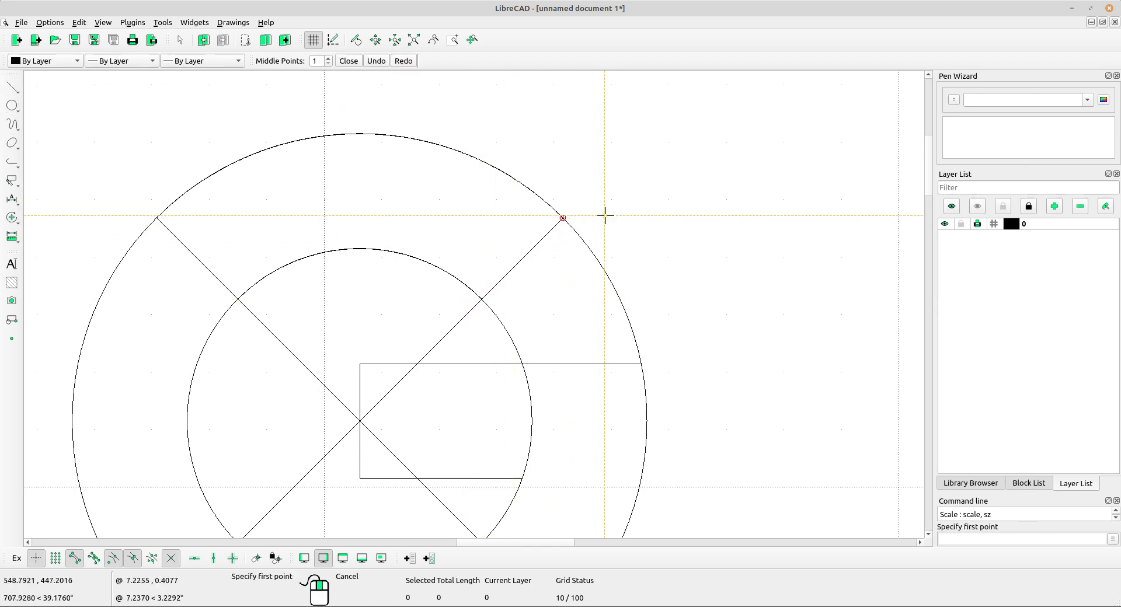
right_click(671, 203)
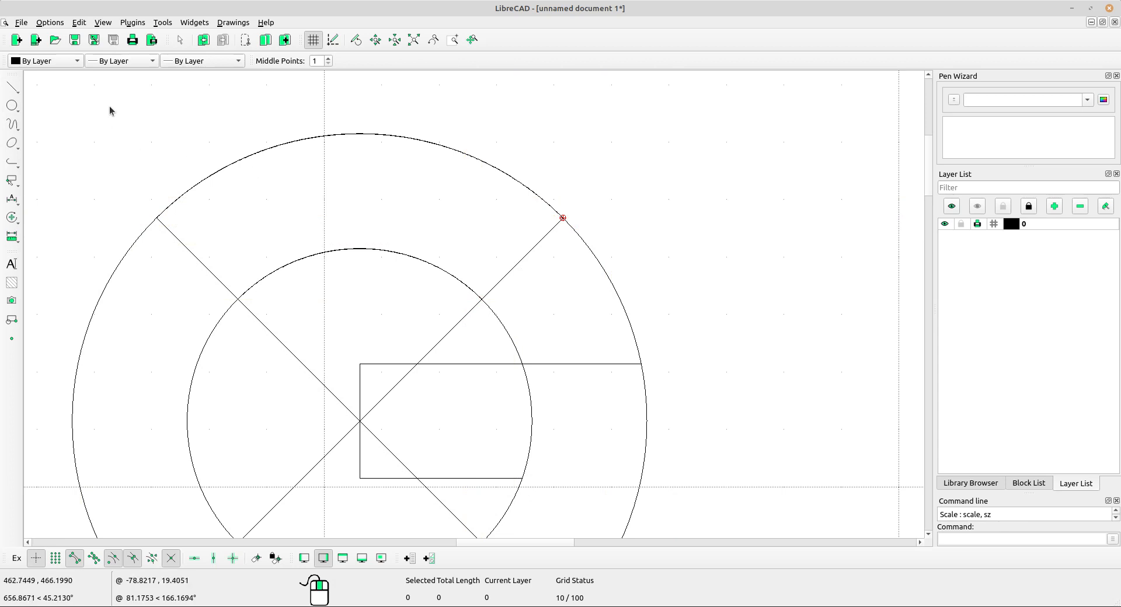
Select the two arcs and two short lines bounding the top ring segment and hatch it with a solid fill.
drag(110, 106, 587, 321)
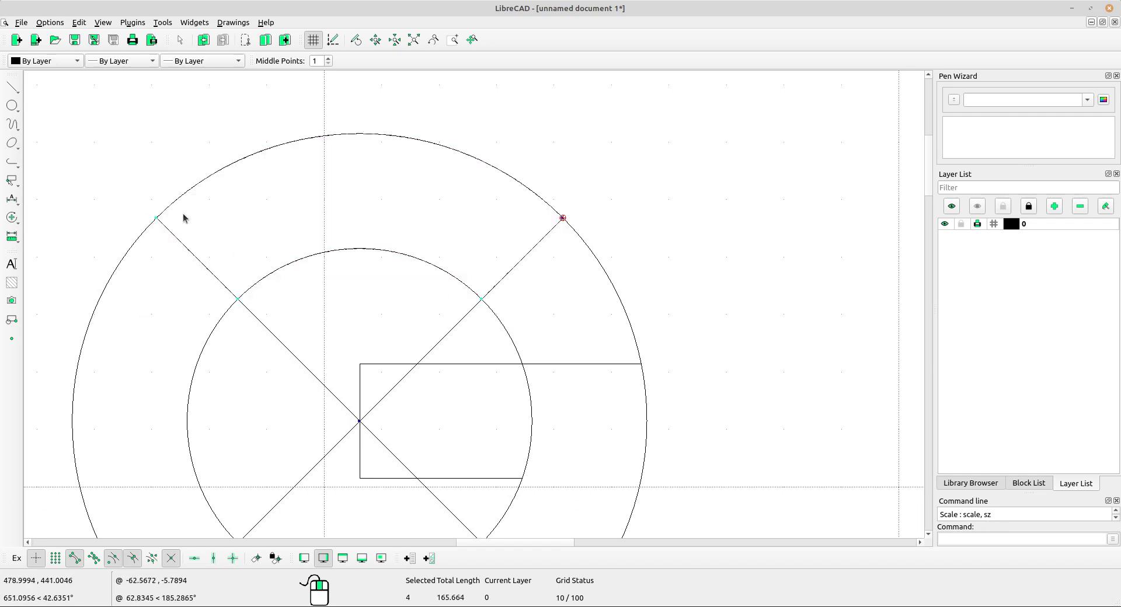
drag(66, 107, 589, 338)
drag(81, 106, 603, 328)
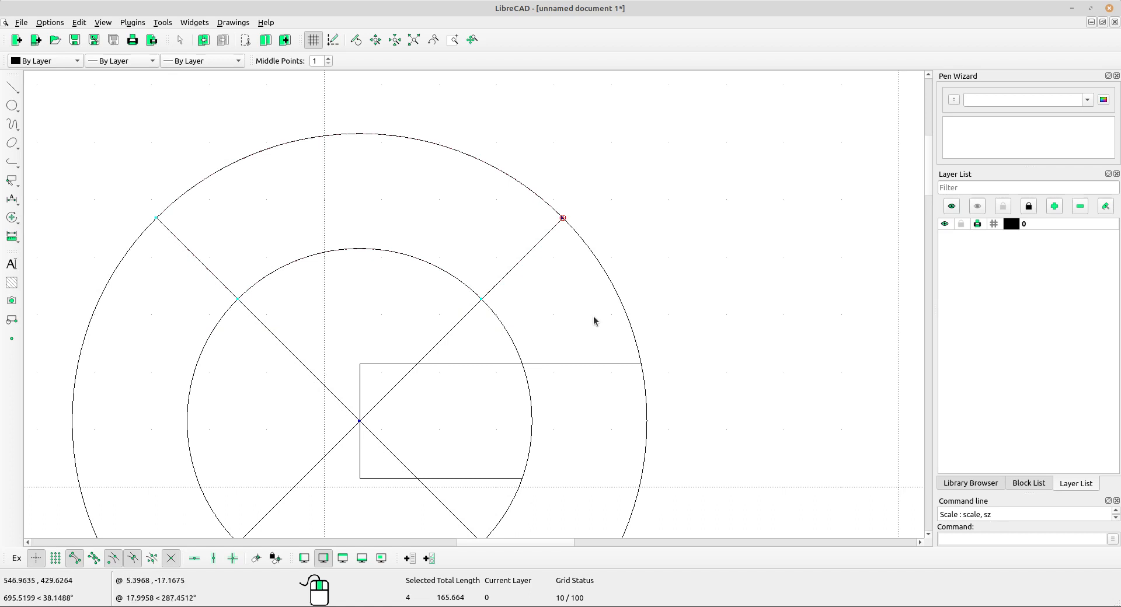
click(12, 284)
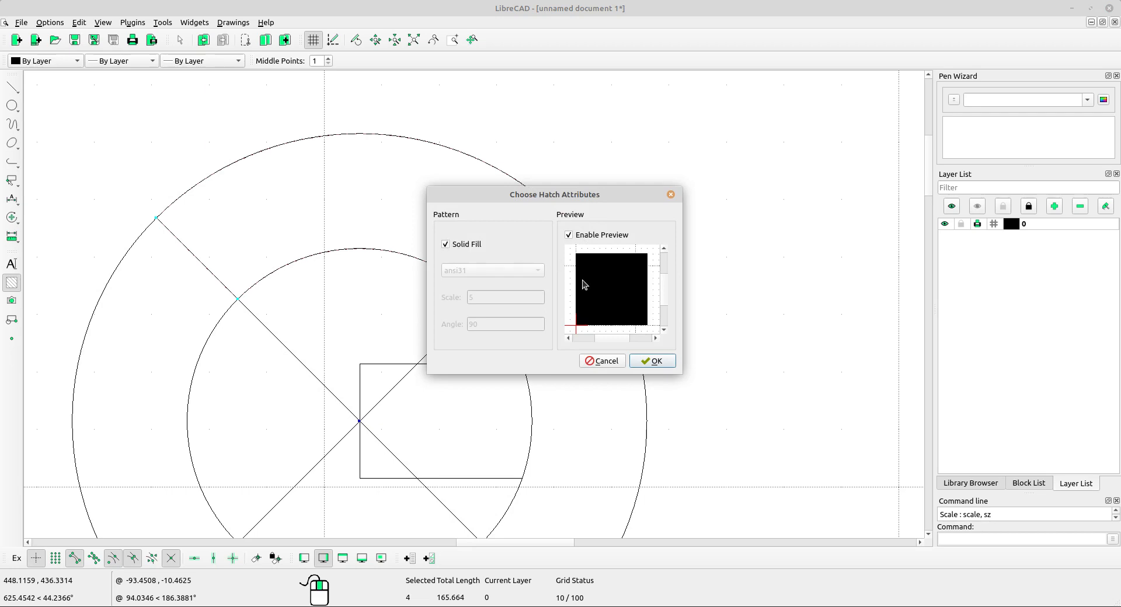
click(655, 361)
scroll(576, 253, down, 4)
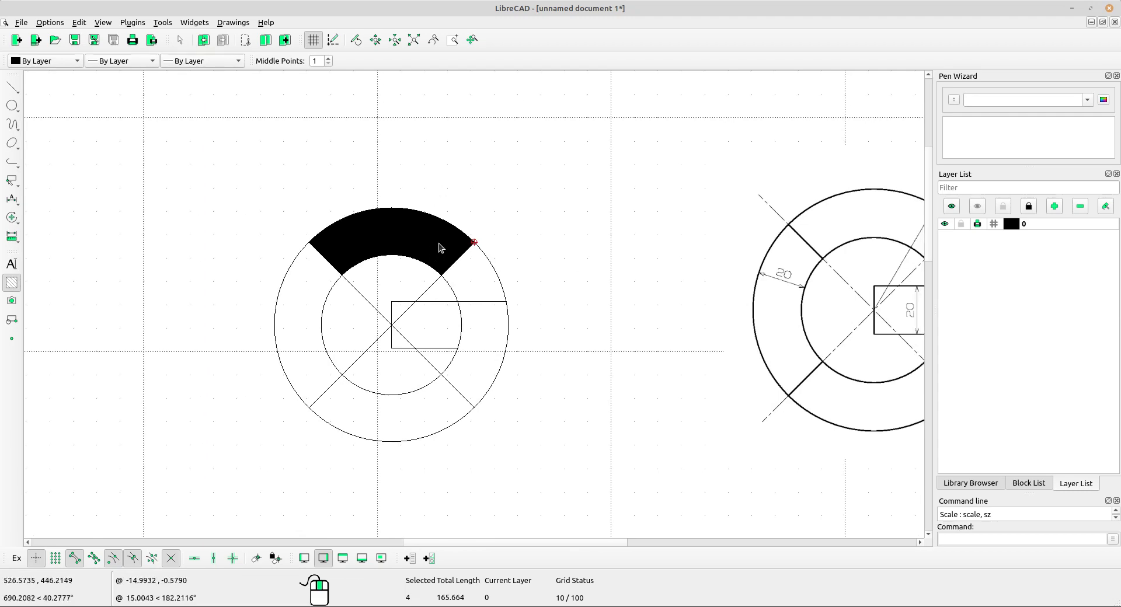
middle_drag(563, 306, 478, 285)
key(Escape)
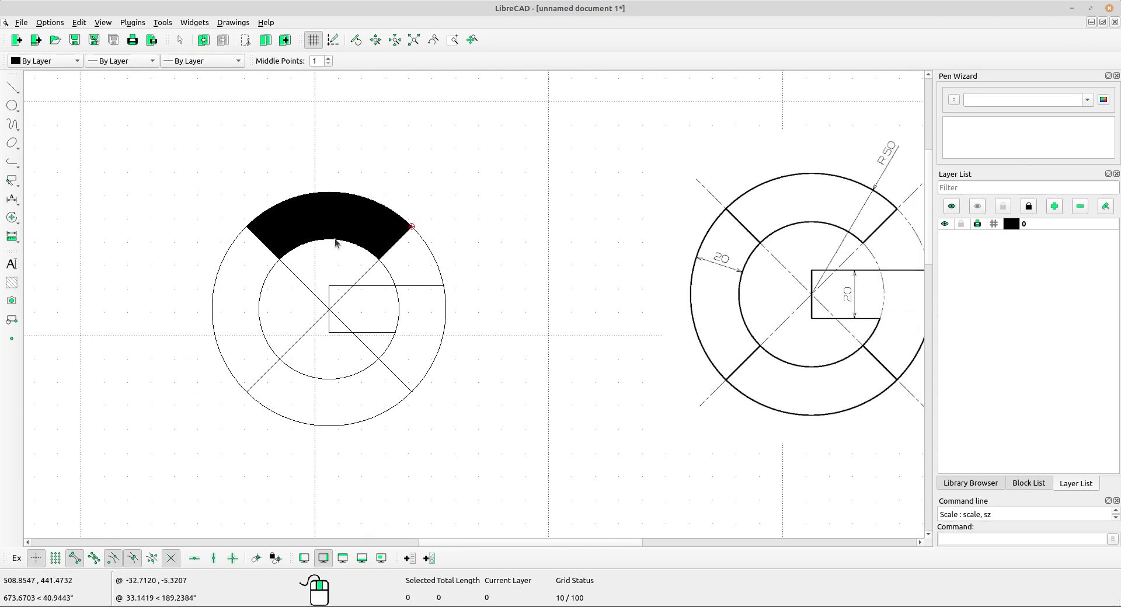
scroll(335, 243, up, 2)
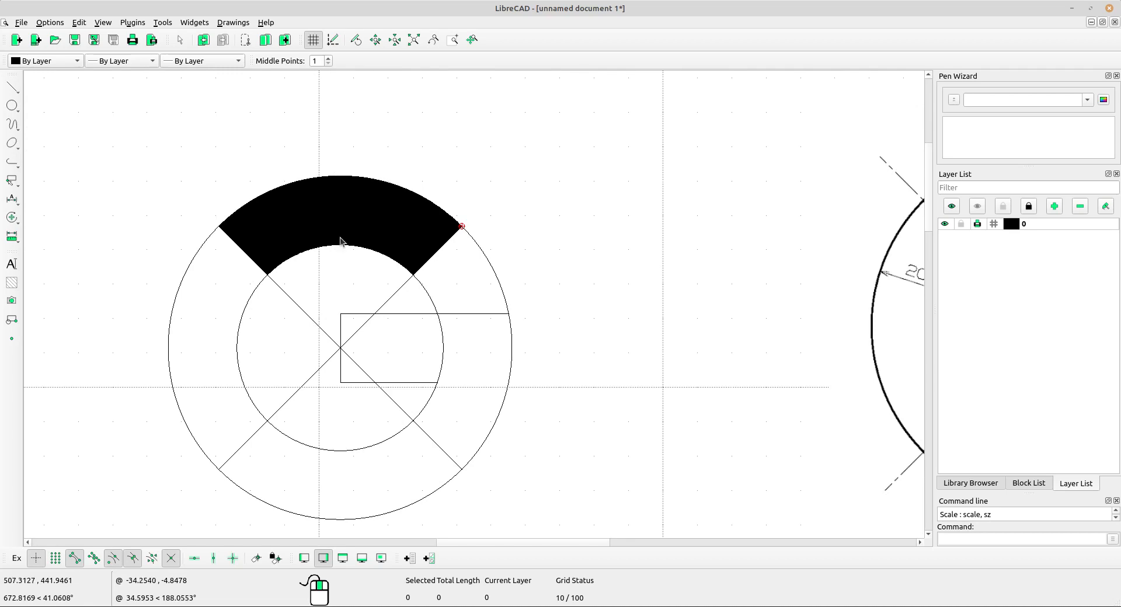
Select the solid hatch of the top ring segment and set its pen color to Red.
scroll(331, 229, up, 1)
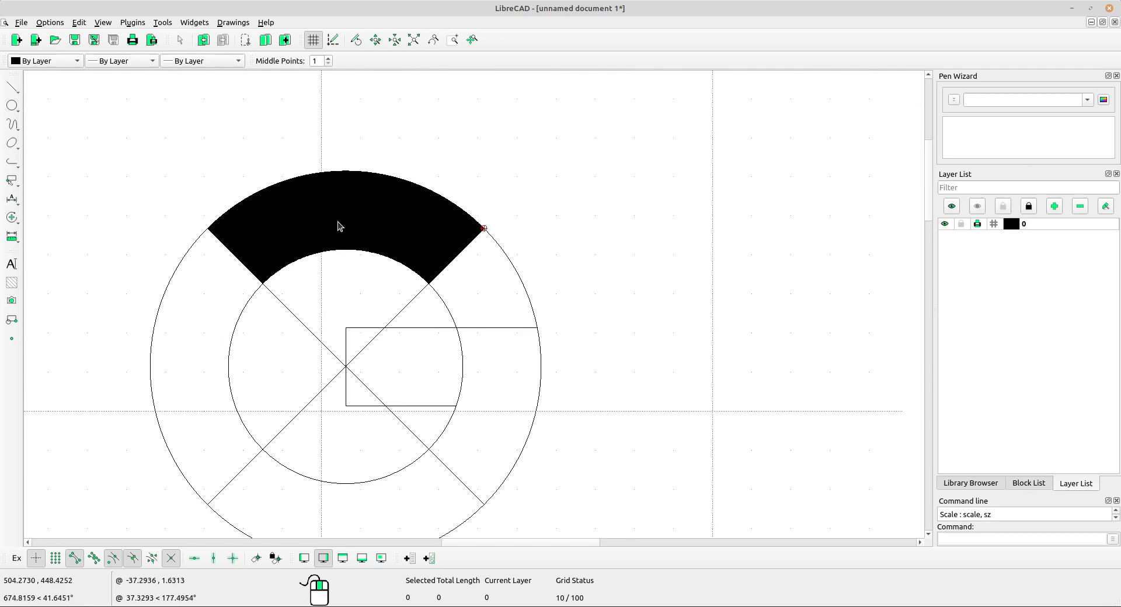
scroll(336, 227, up, 1)
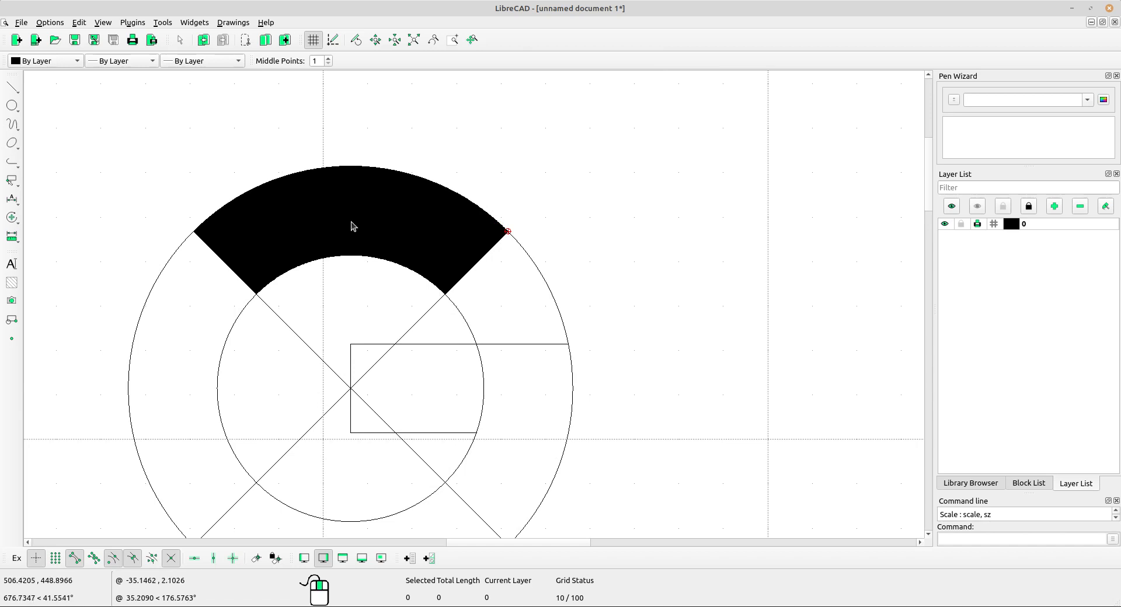
click(352, 227)
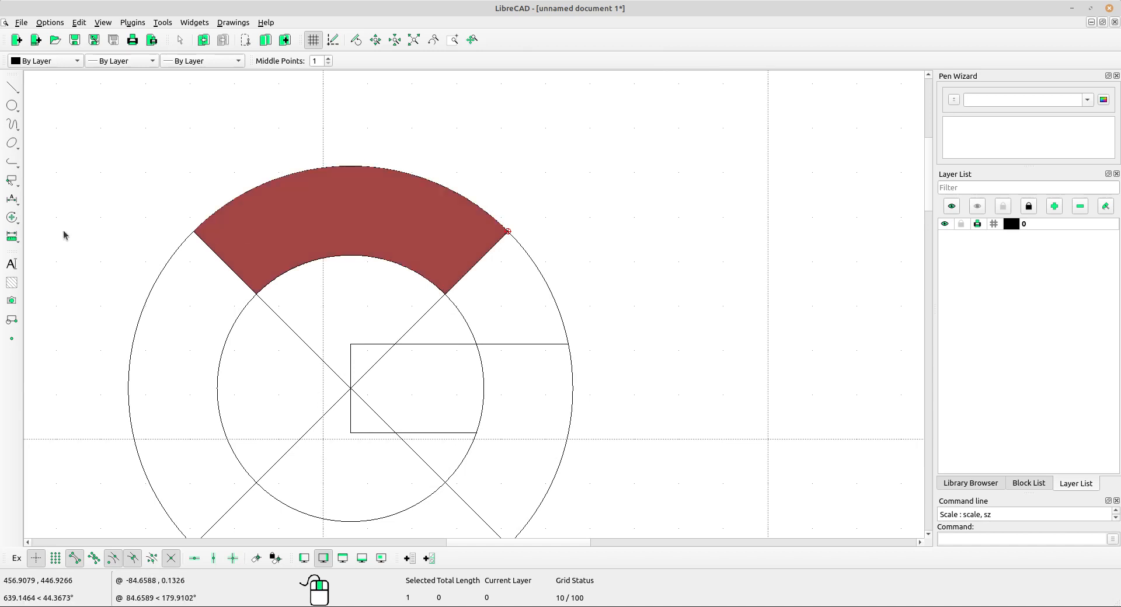
click(18, 221)
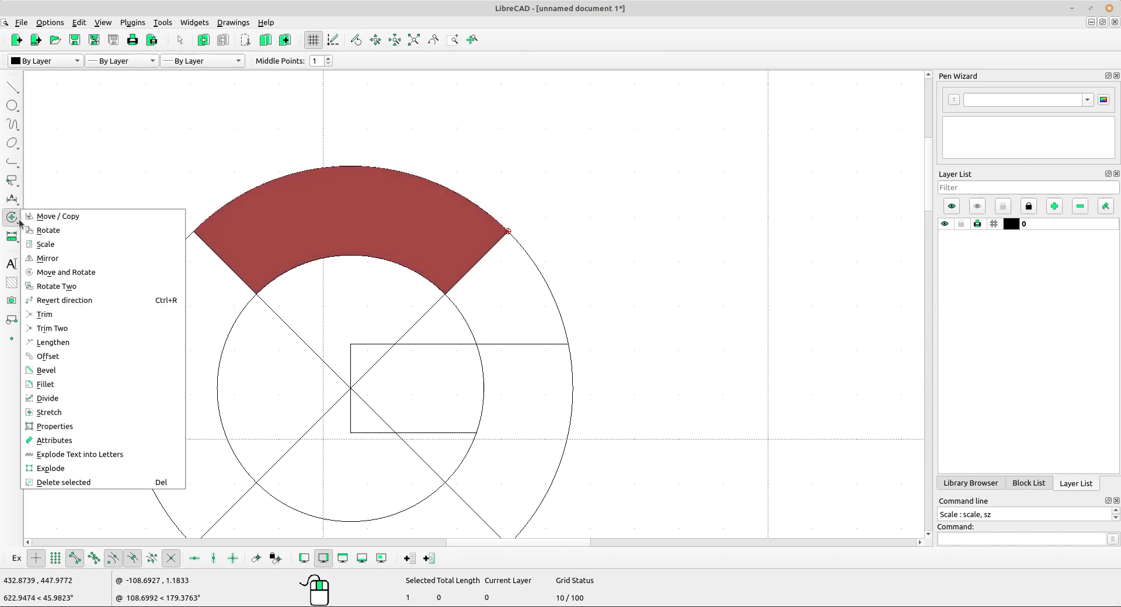
click(36, 441)
click(581, 269)
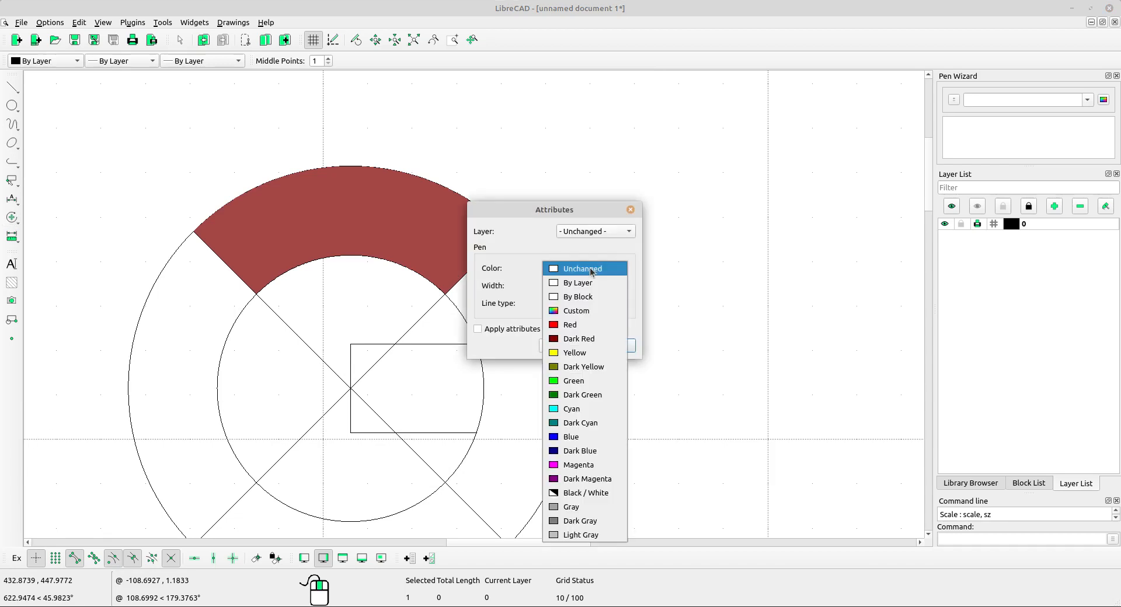
click(575, 325)
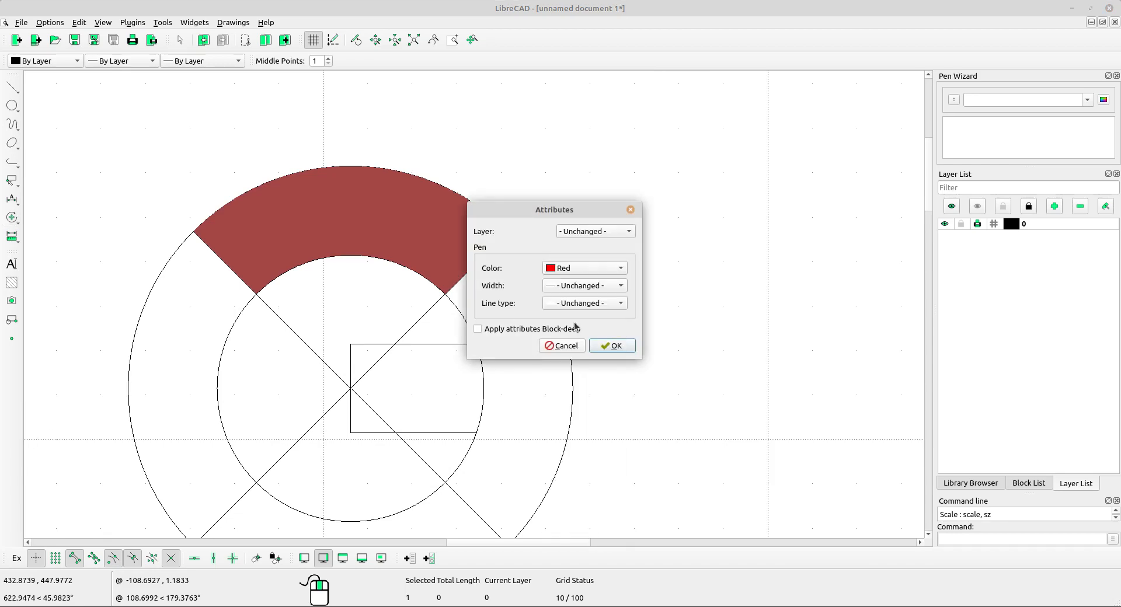
click(616, 349)
Draw a three-point arc along the left side of the outer circle, from the upper-left to the lower-left diagonal.
scroll(536, 259, down, 8)
middle_drag(734, 331, 562, 292)
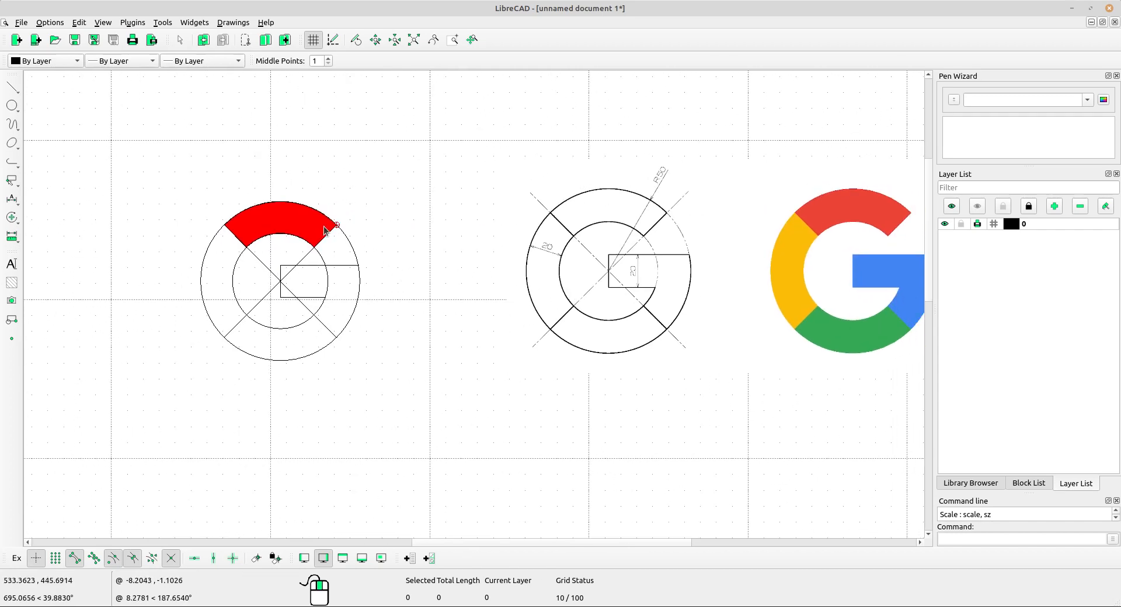
scroll(282, 250, up, 5)
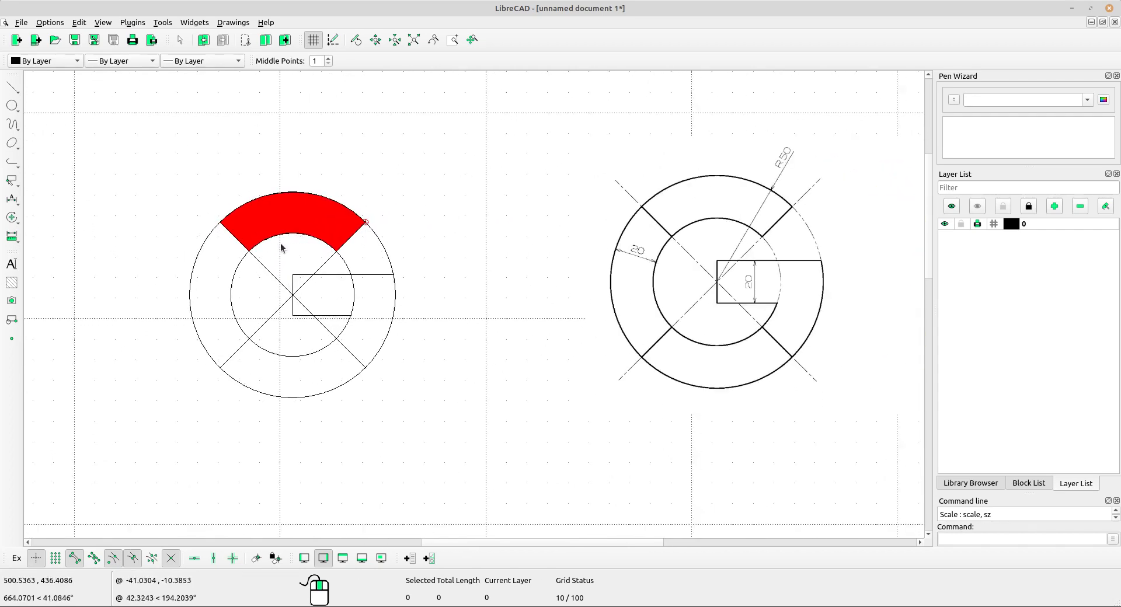
mouse_move(277, 249)
middle_down()
mouse_move(328, 203)
mouse_move(260, 204)
middle_up()
scroll(275, 212, up, 2)
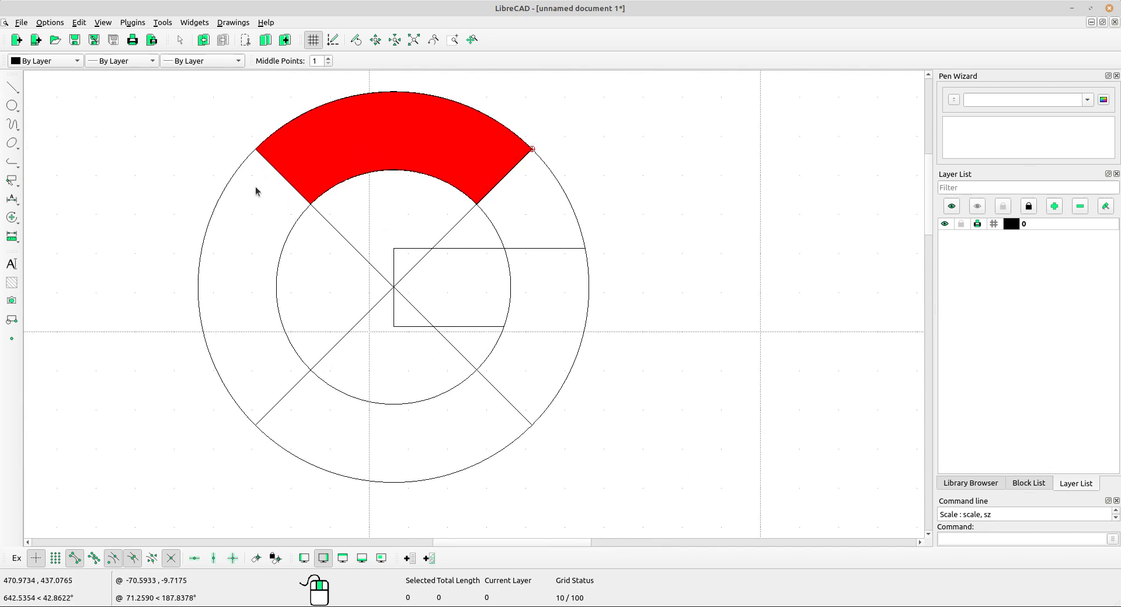
click(13, 125)
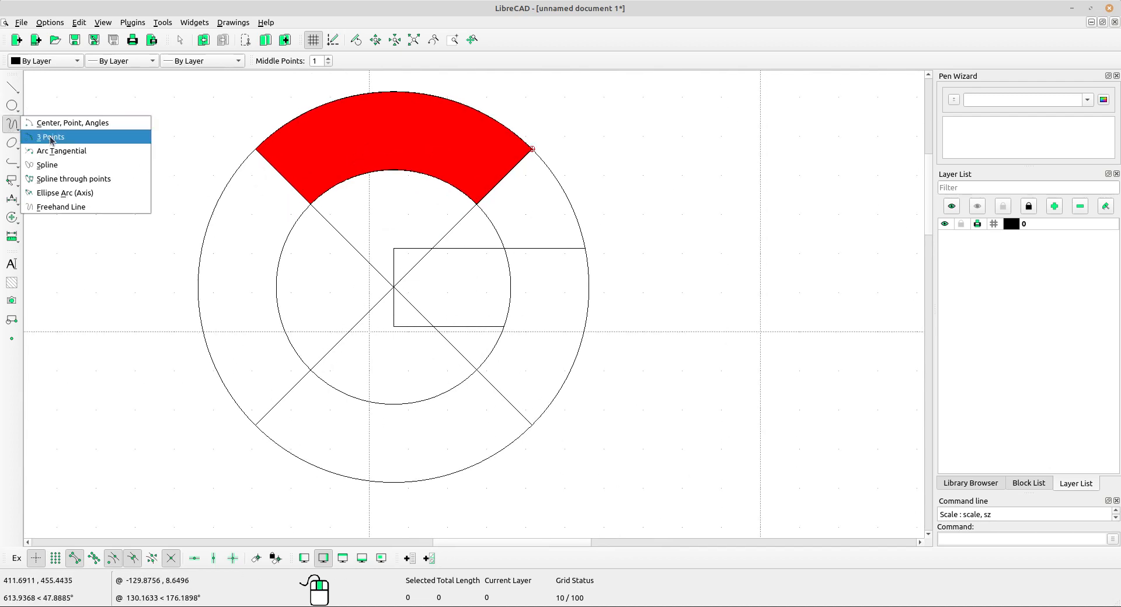
click(50, 137)
click(258, 149)
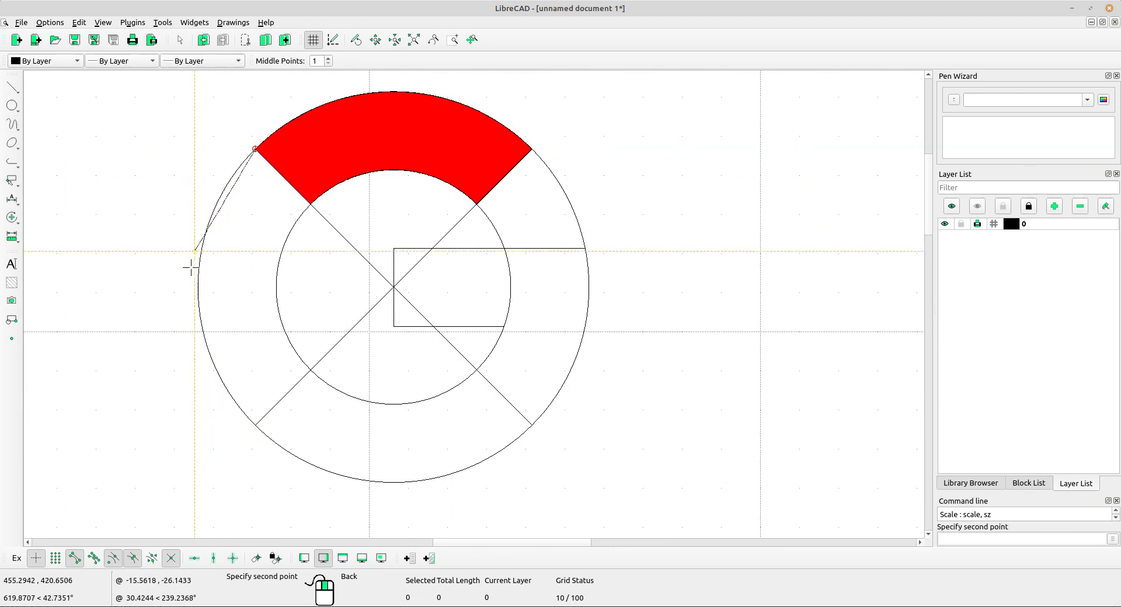
click(198, 286)
click(257, 426)
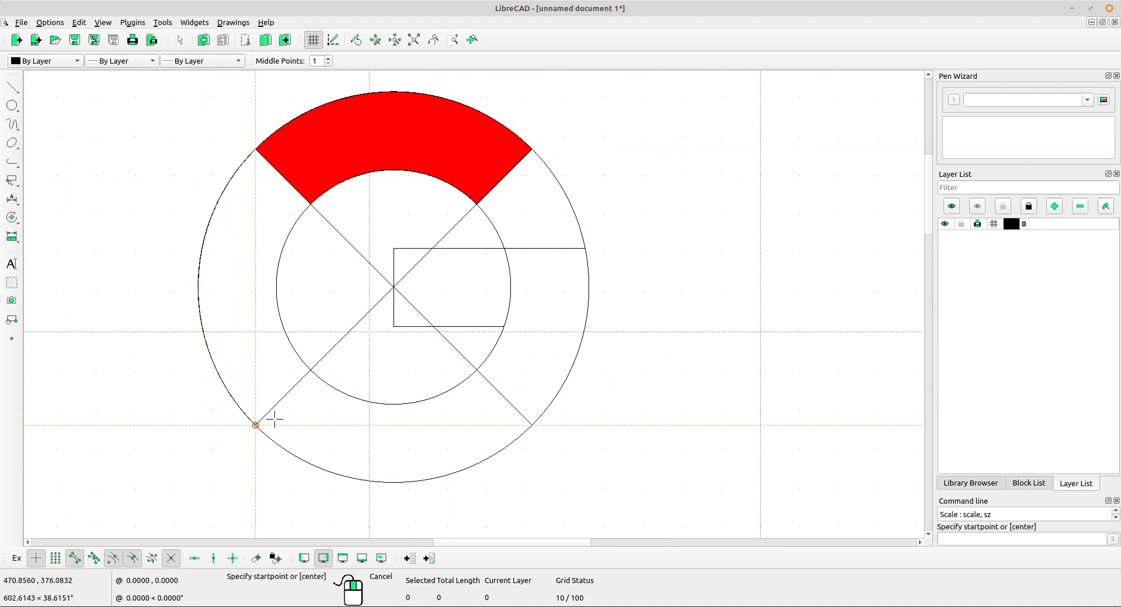
right_click(245, 300)
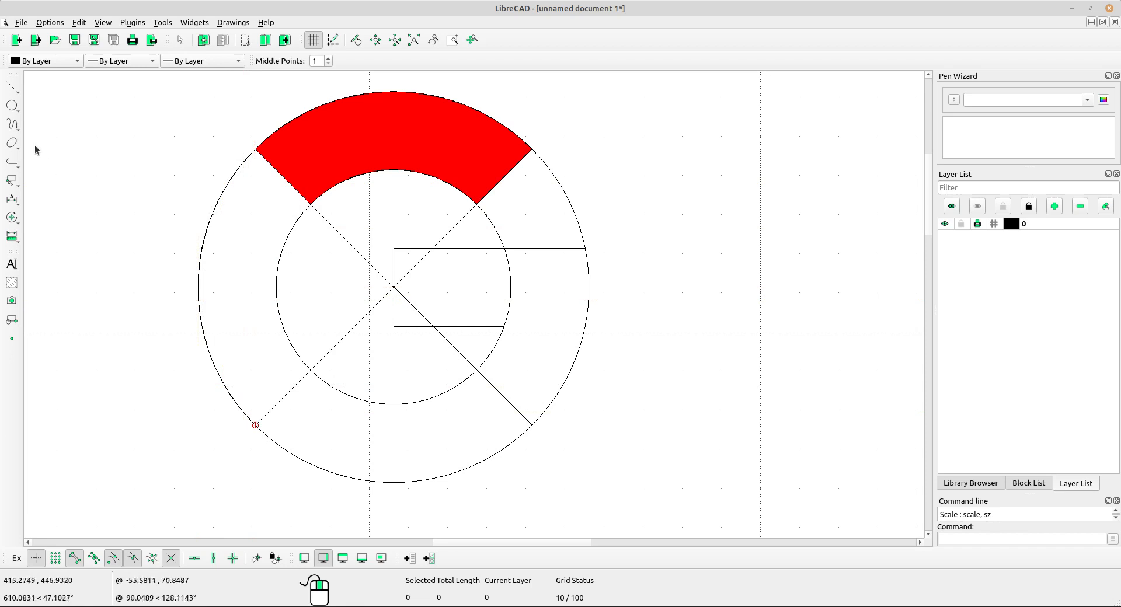
Draw a three-point arc along the left side of the inner circle, between its left intersections with the diagonals.
click(12, 125)
click(53, 136)
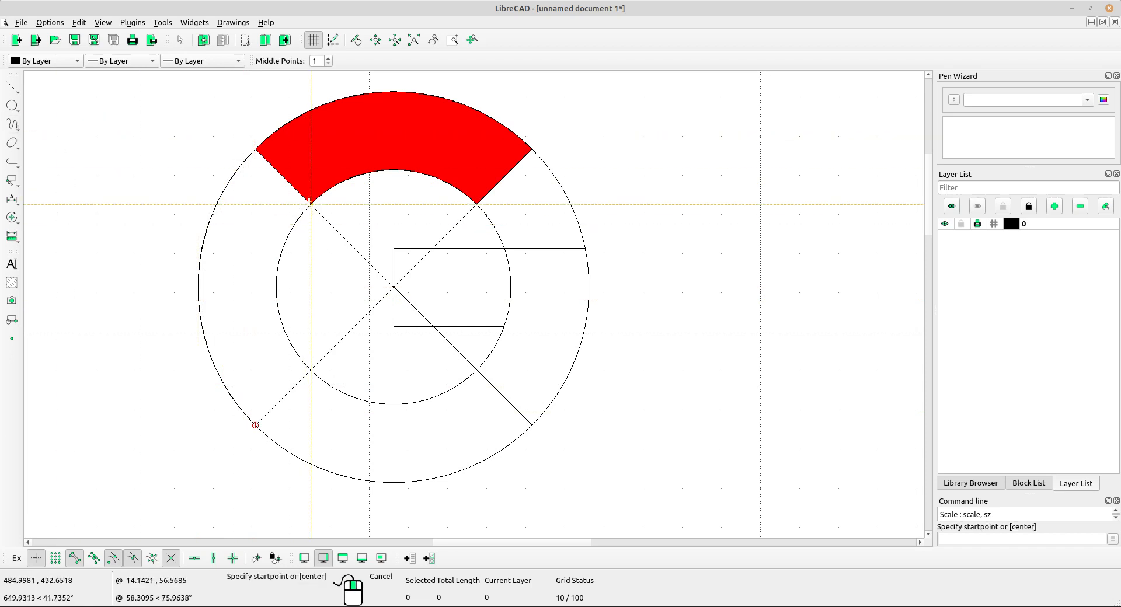
click(310, 204)
right_click(310, 370)
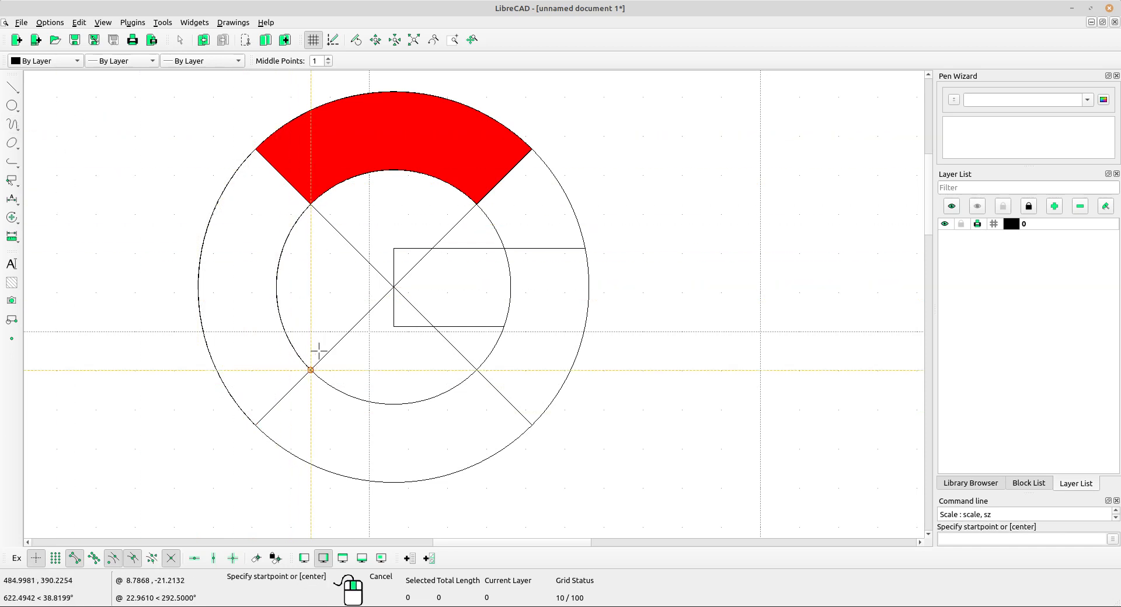
right_click(325, 273)
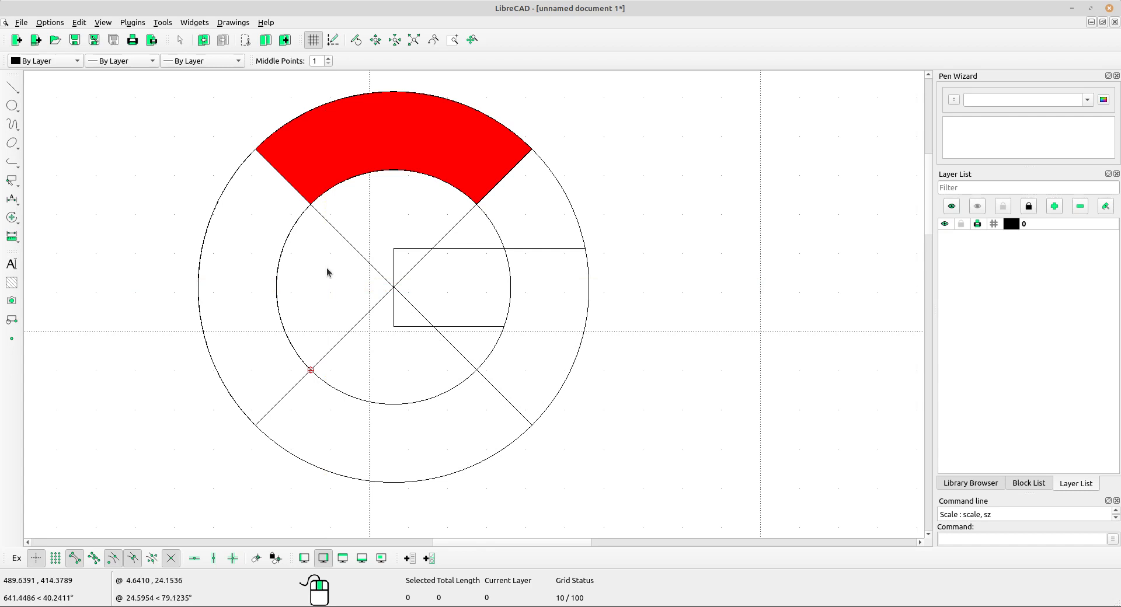
Draw a line along the upper-left diagonal from the outer circle to the inner circle.
click(15, 92)
click(44, 88)
click(255, 148)
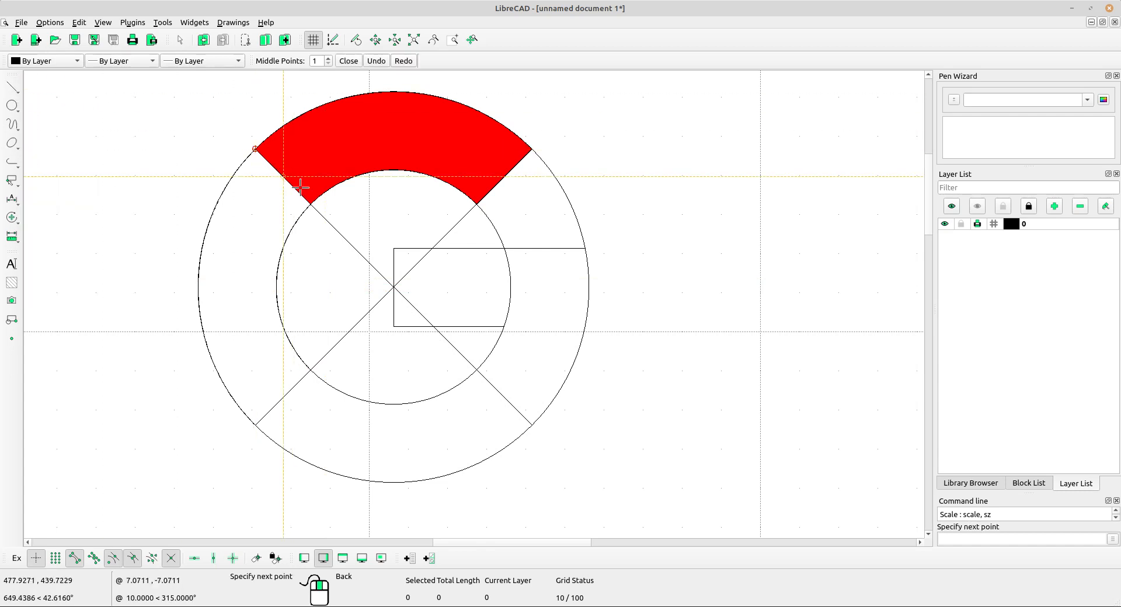
click(310, 204)
right_click(304, 257)
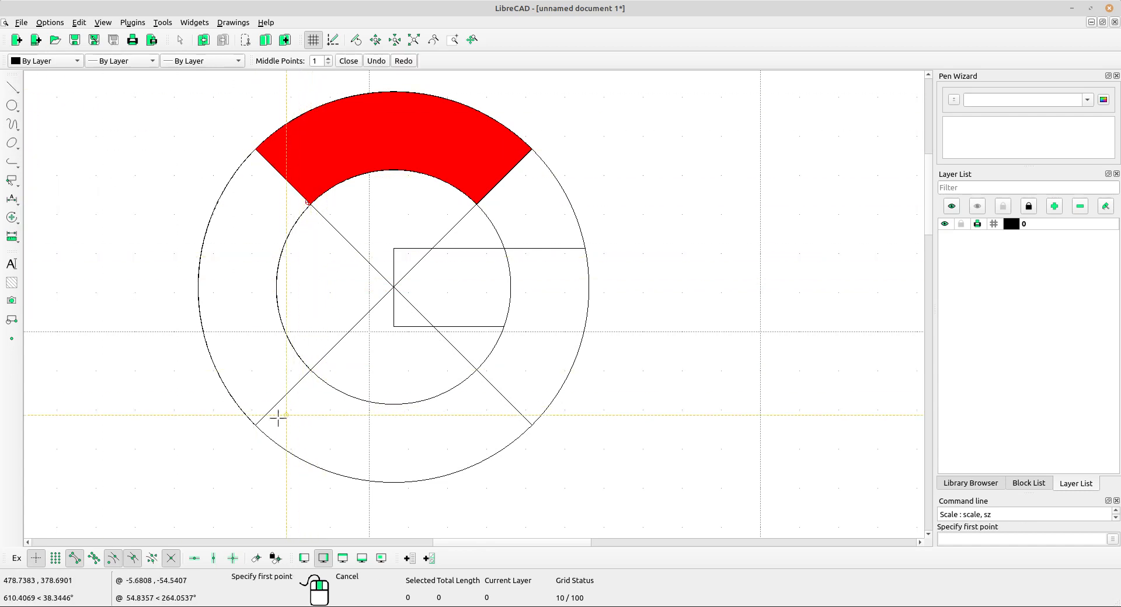
Draw a line along the lower-left diagonal from the outer circle to the inner circle.
click(256, 426)
click(310, 370)
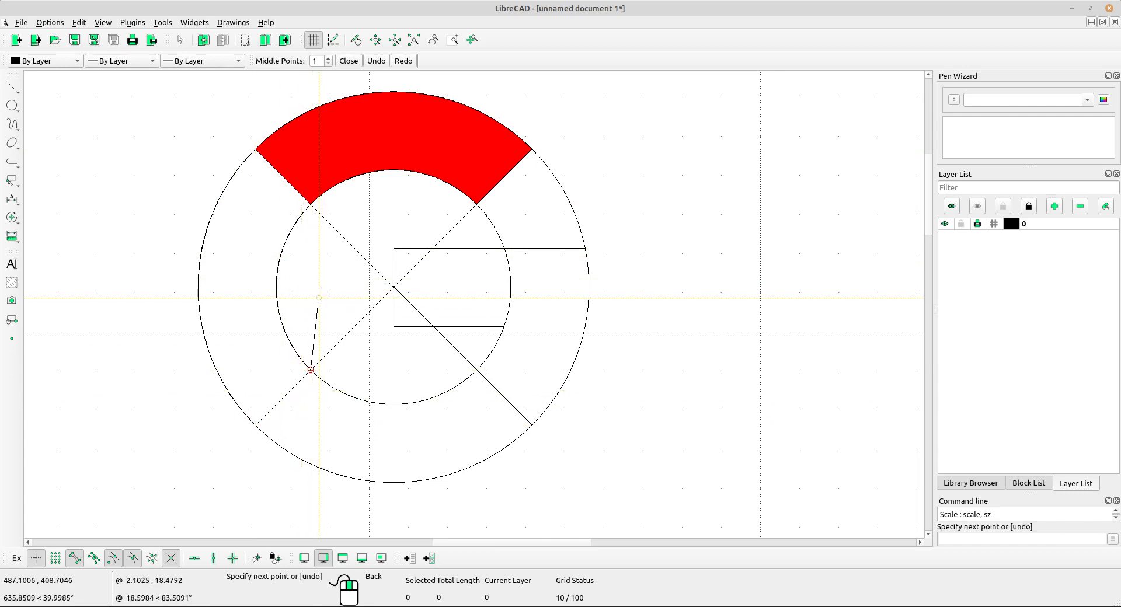
right_click(320, 294)
right_click(322, 272)
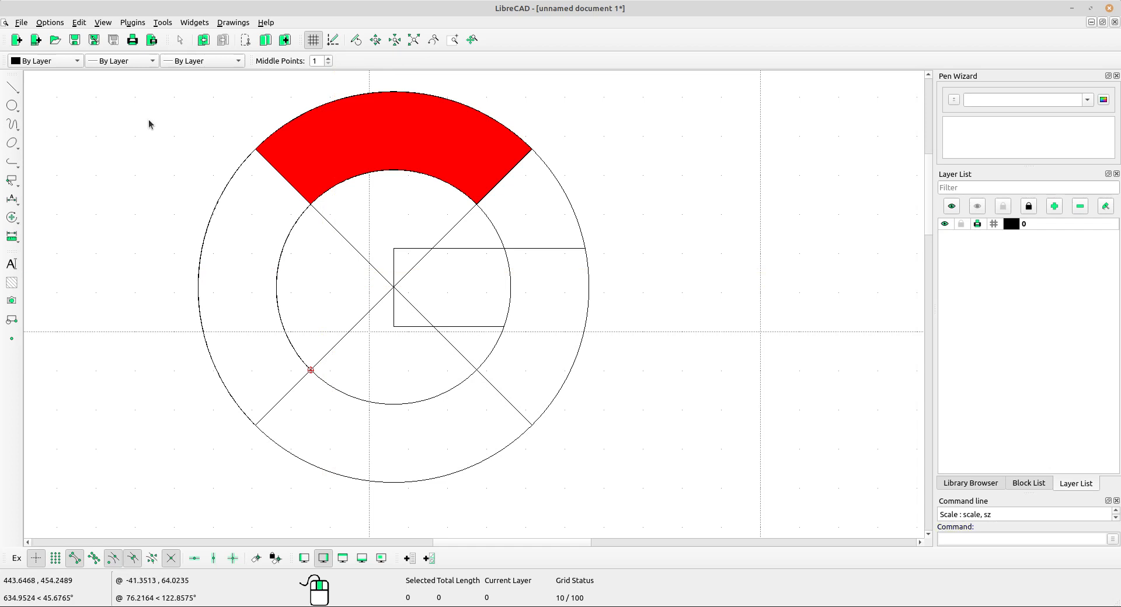
Select the arcs and short lines bounding the left ring segment and hatch it with a solid fill.
drag(149, 119, 339, 479)
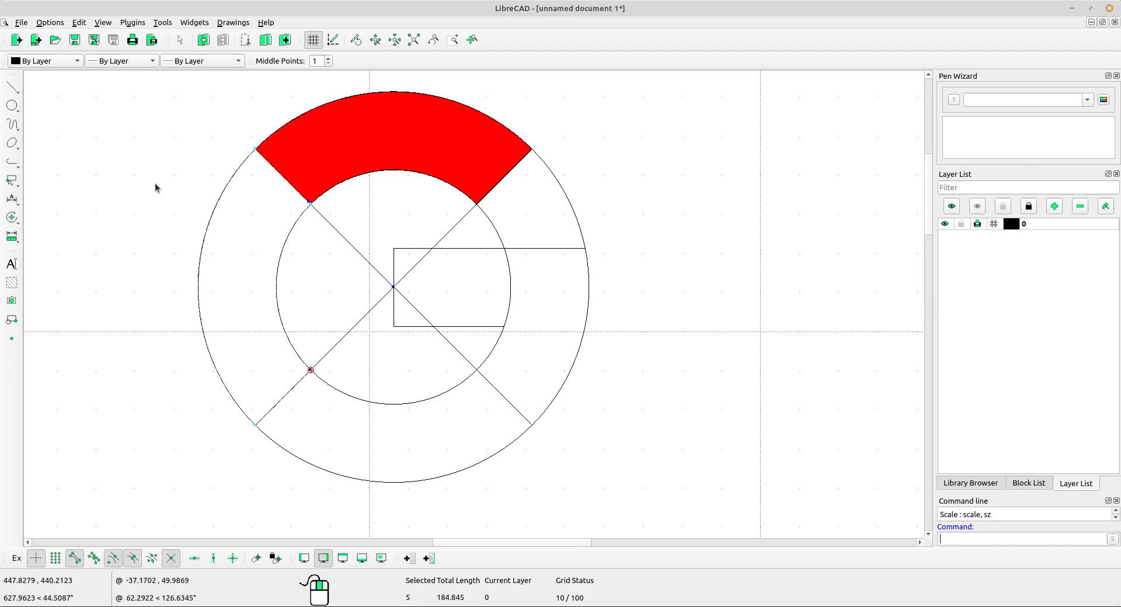
click(11, 283)
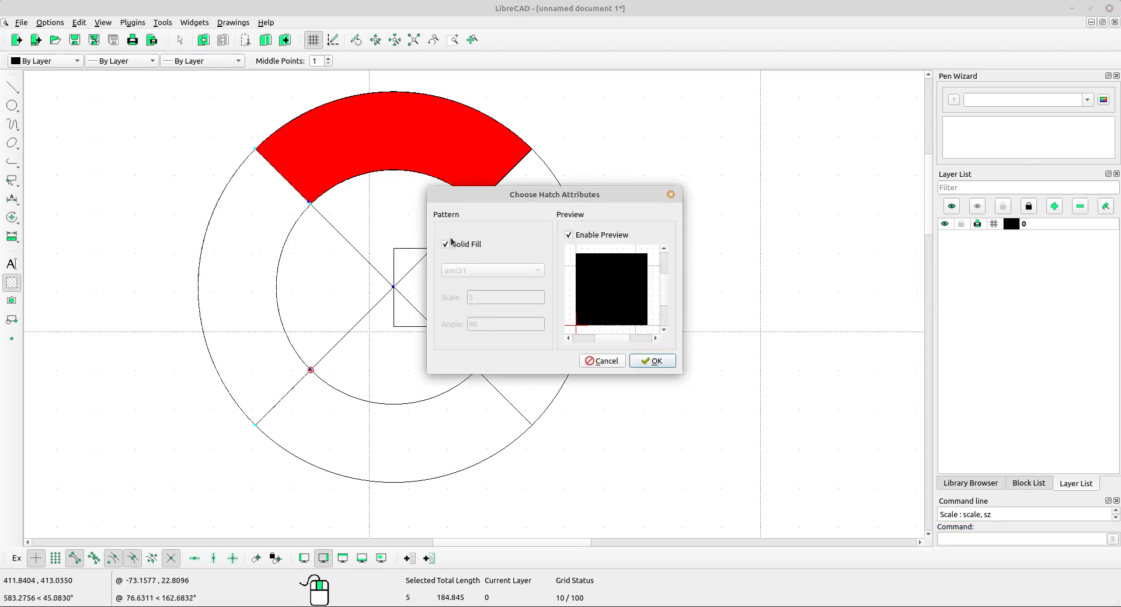
click(648, 367)
Select the solid hatch of the left ring segment and set its pen color to Yellow.
click(245, 275)
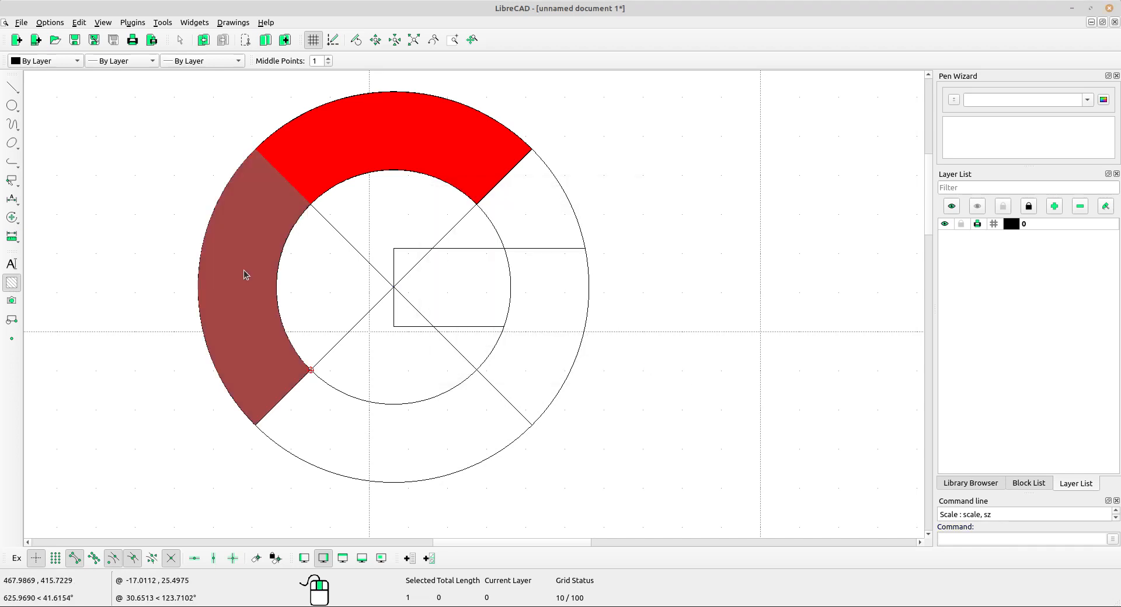
right_click(250, 283)
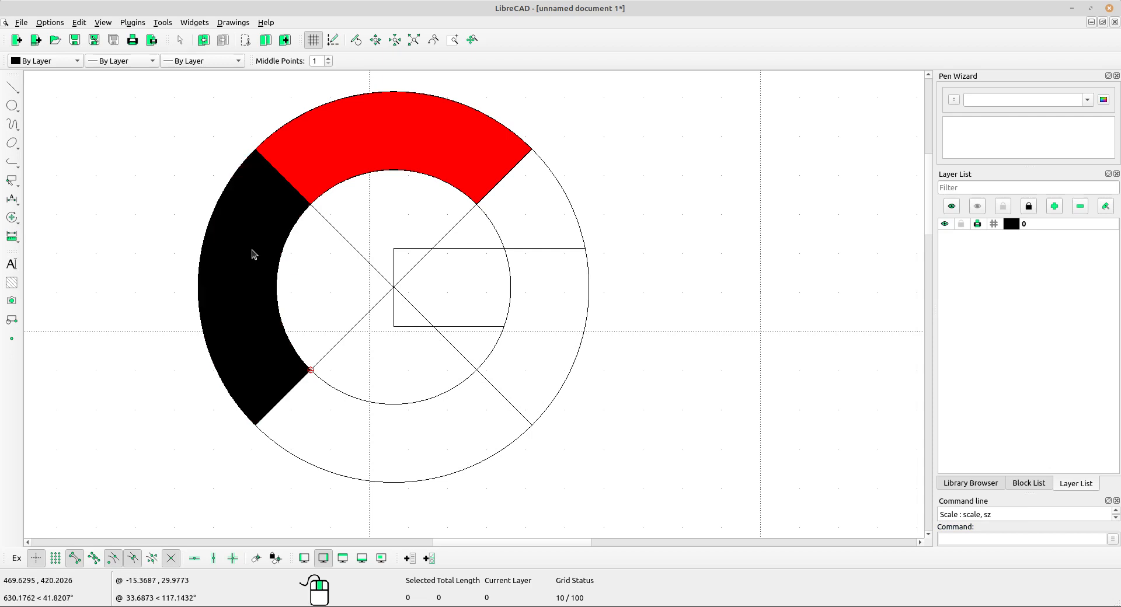
click(14, 220)
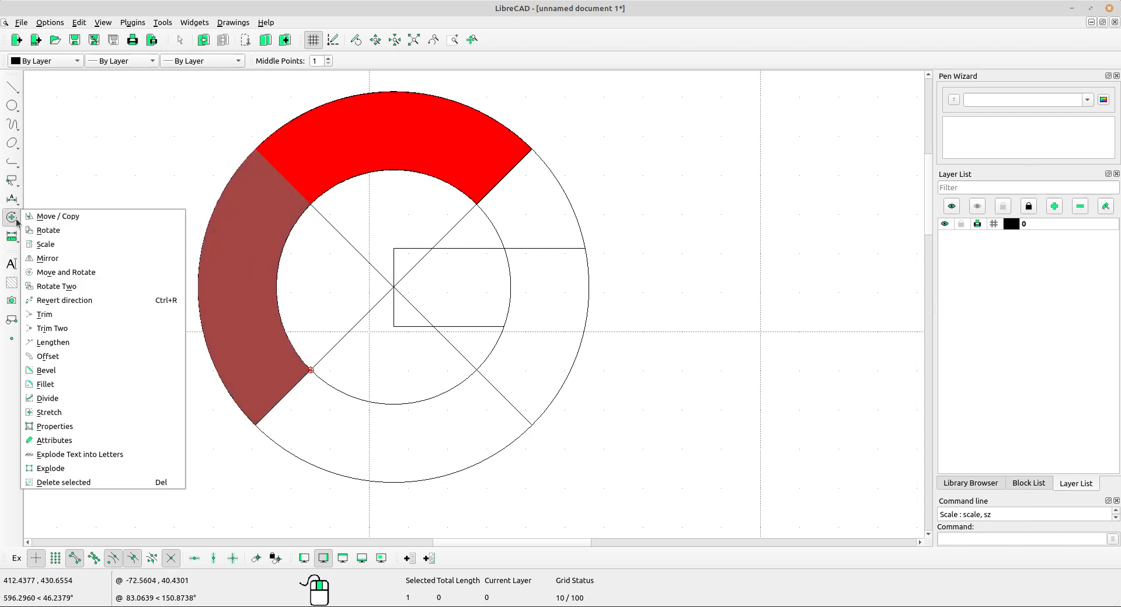
click(63, 441)
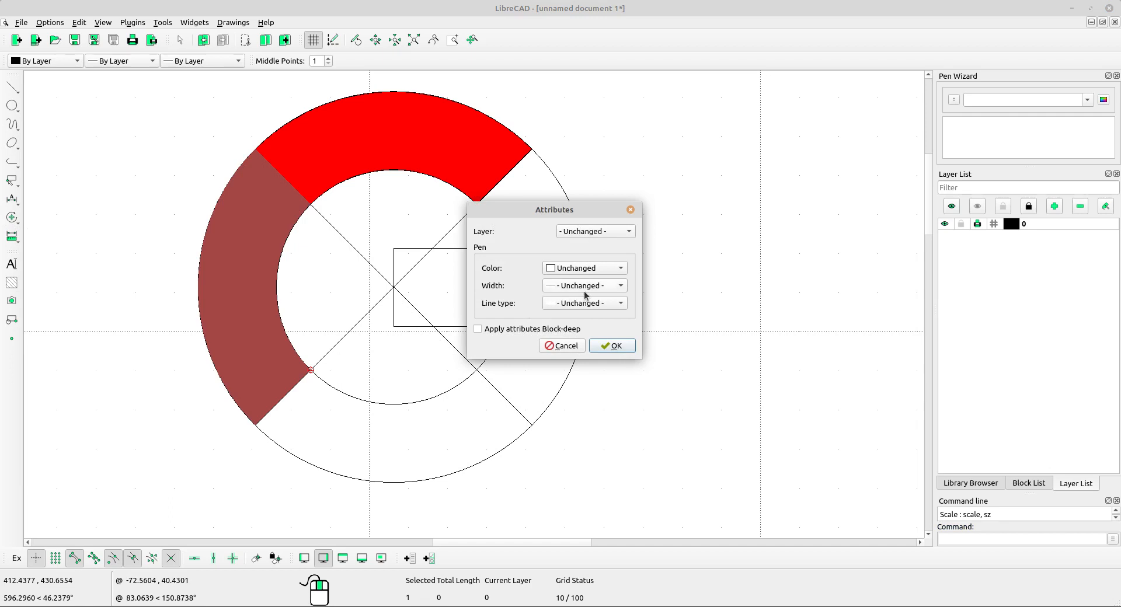
click(600, 270)
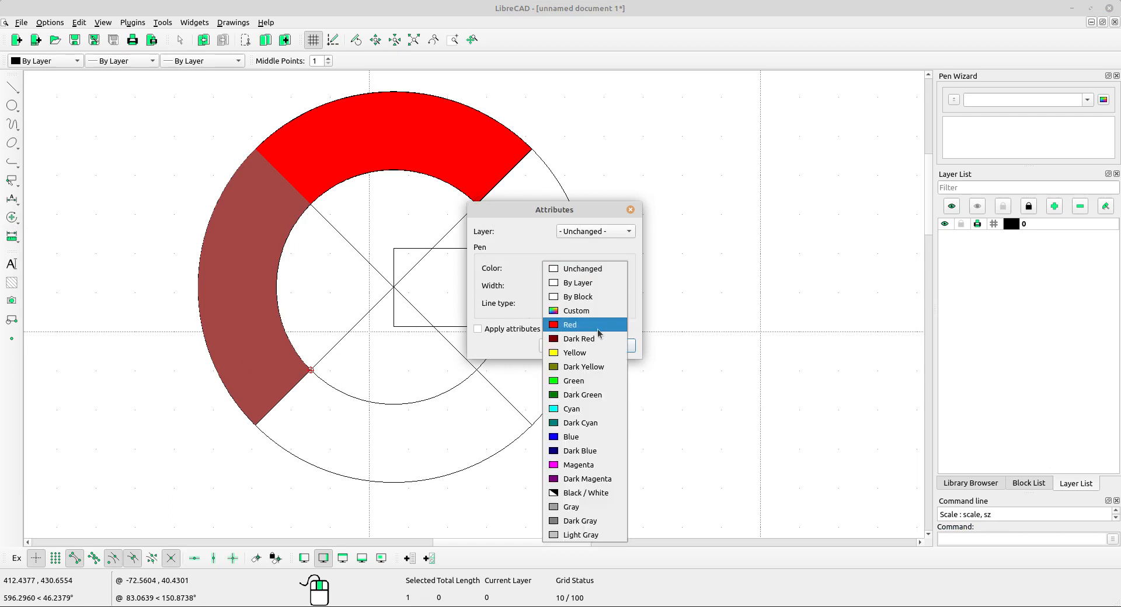
click(596, 354)
click(613, 346)
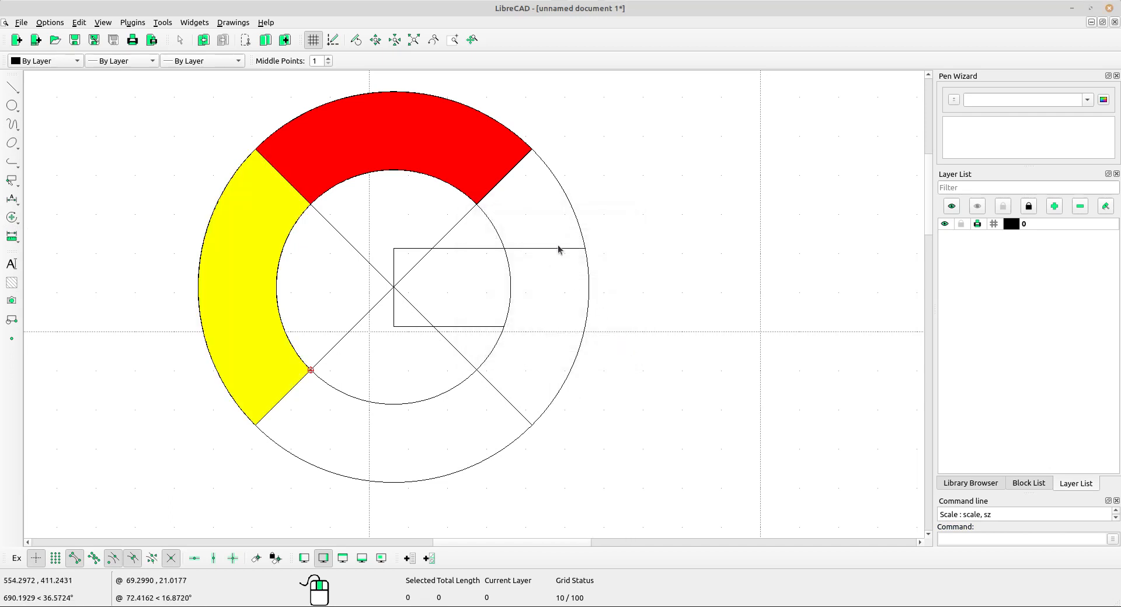
Draw a three-point arc along the bottom of the inner circle, from the lower-left to the lower-right diagonal.
scroll(558, 248, down, 5)
middle_drag(726, 295, 533, 253)
scroll(325, 260, up, 2)
shift+scroll(324, 260, right, 1)
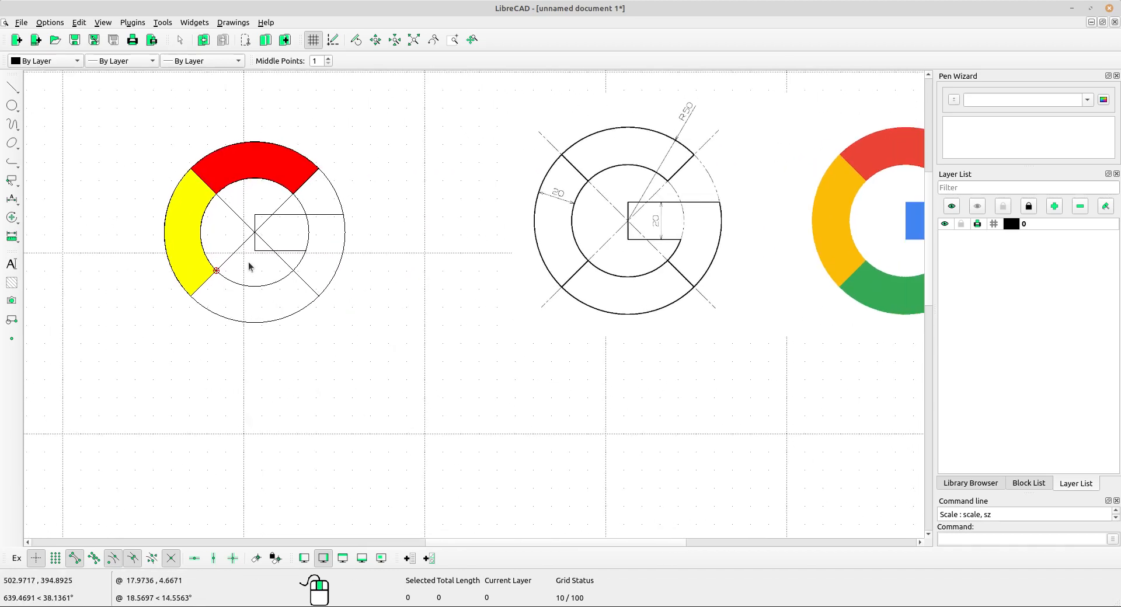
scroll(334, 285, up, 4)
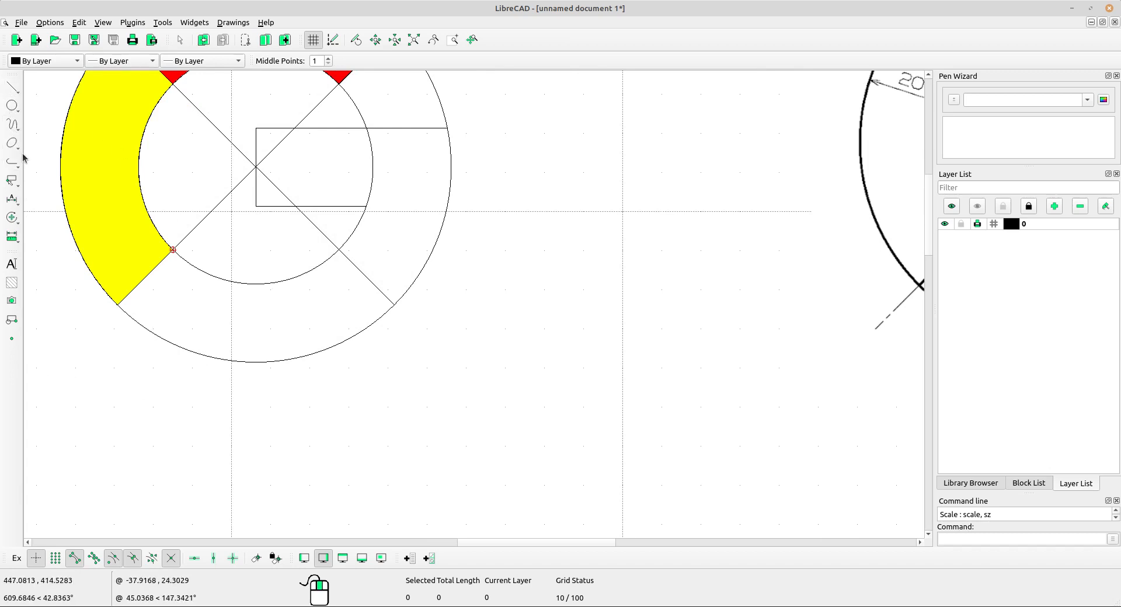
click(14, 123)
click(88, 118)
scroll(286, 280, up, 2)
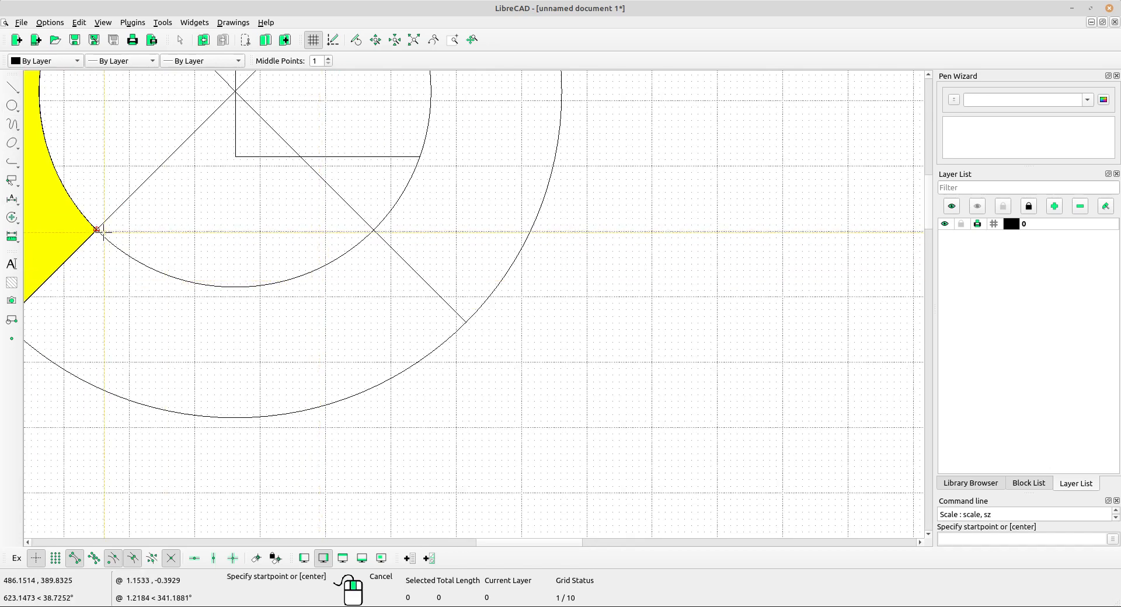
scroll(99, 232, up, 2)
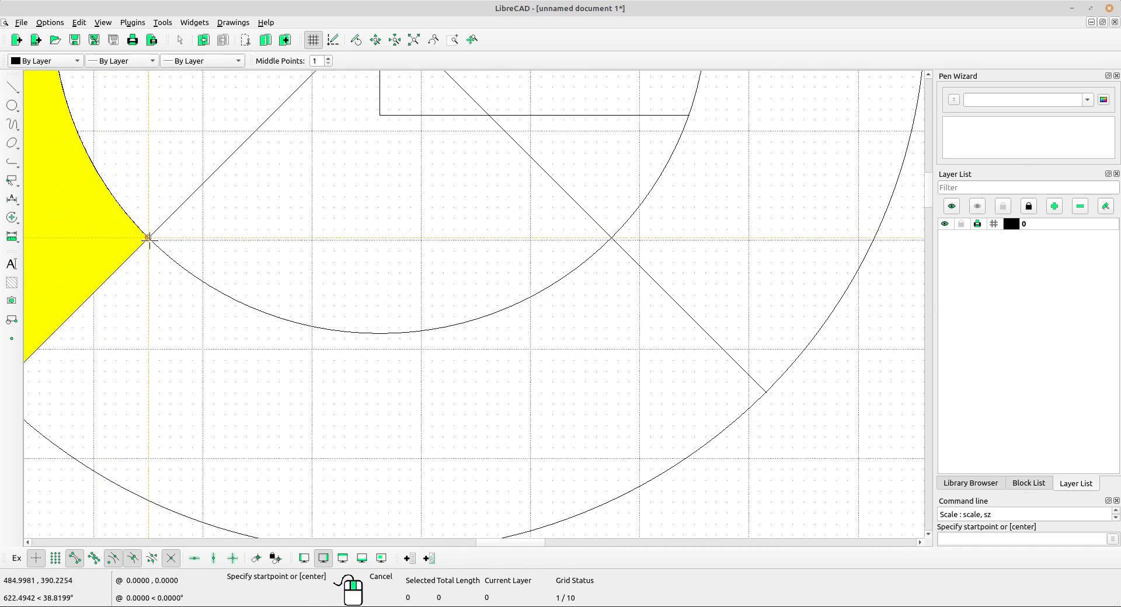
click(149, 238)
click(380, 333)
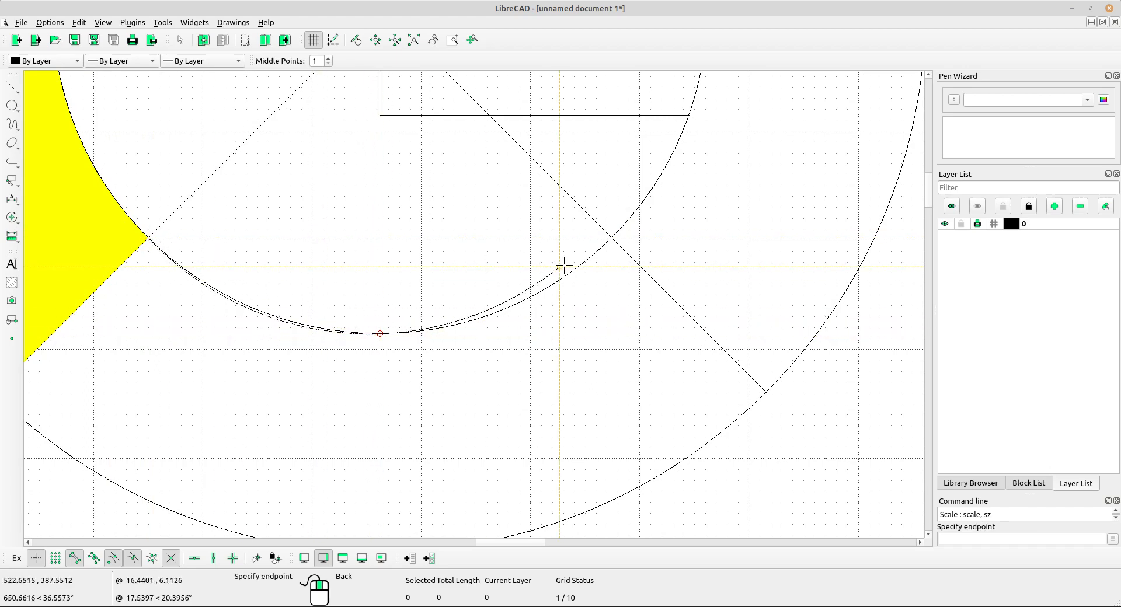
click(610, 239)
right_click(373, 458)
middle_drag(373, 458, 409, 305)
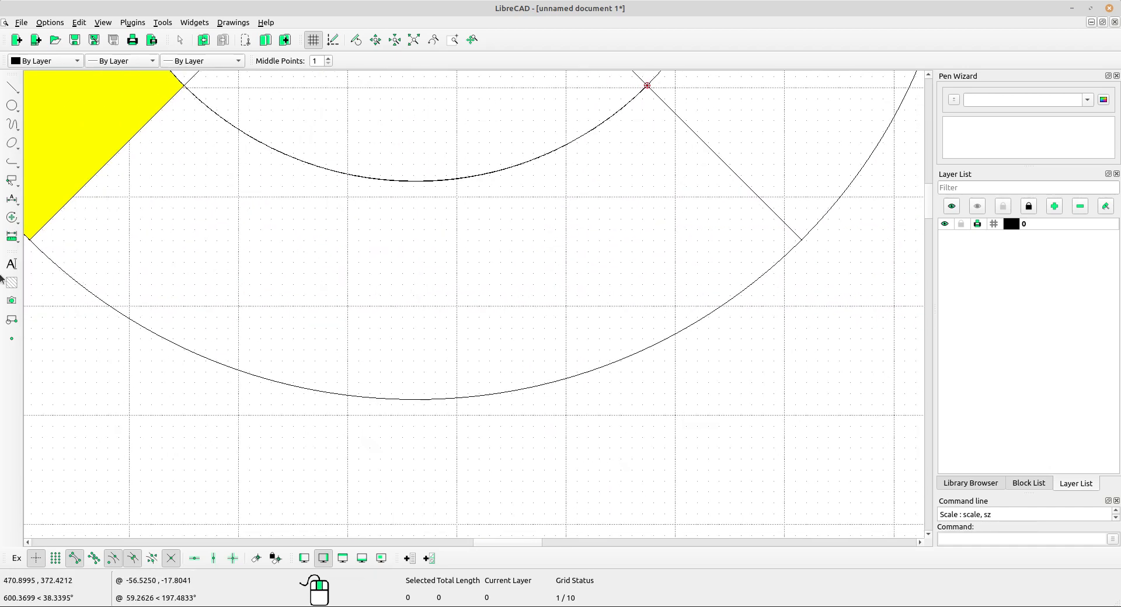
right_click(100, 239)
click(133, 243)
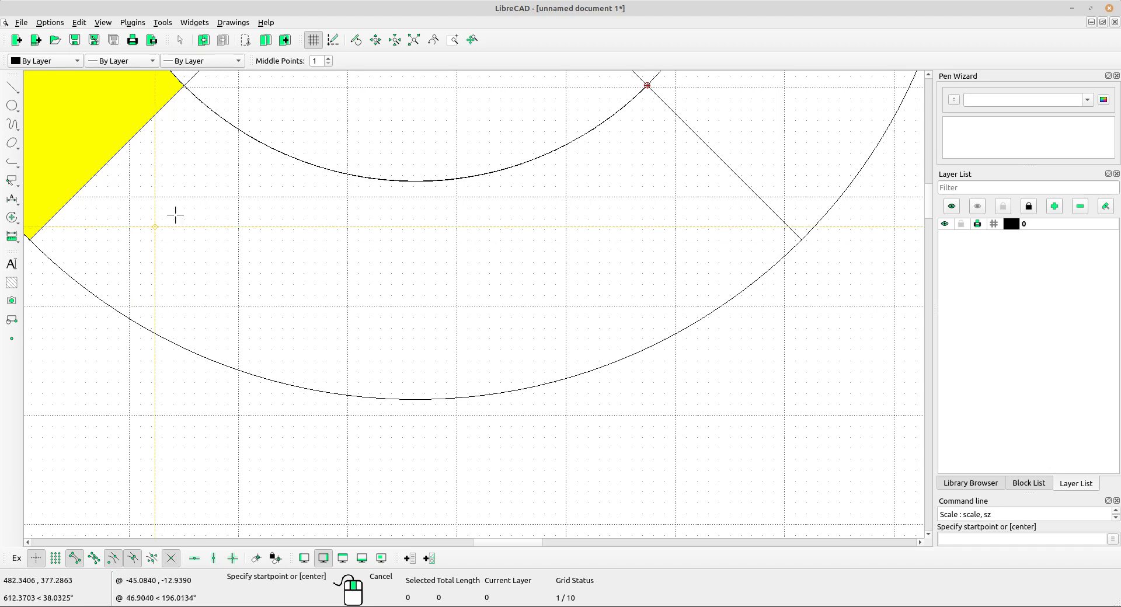
right_click(162, 228)
Draw a three-point arc along the bottom of the outer circle, from the lower-left to the lower-right diagonal.
middle_drag(161, 228, 255, 203)
scroll(254, 203, down, 1)
right_click(255, 204)
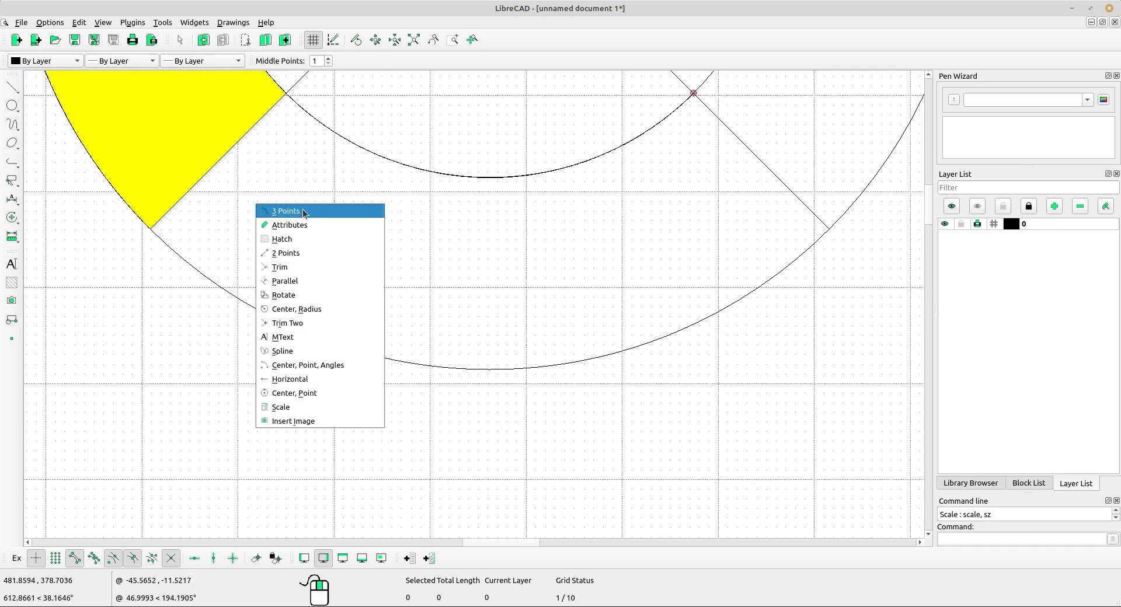
click(296, 181)
right_click(292, 176)
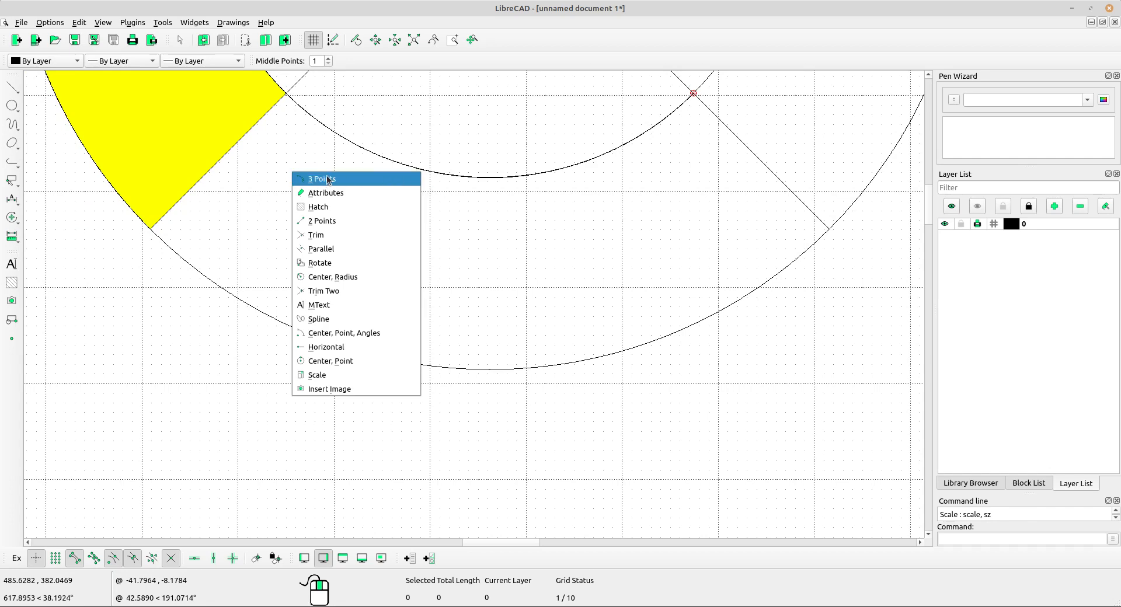
click(330, 179)
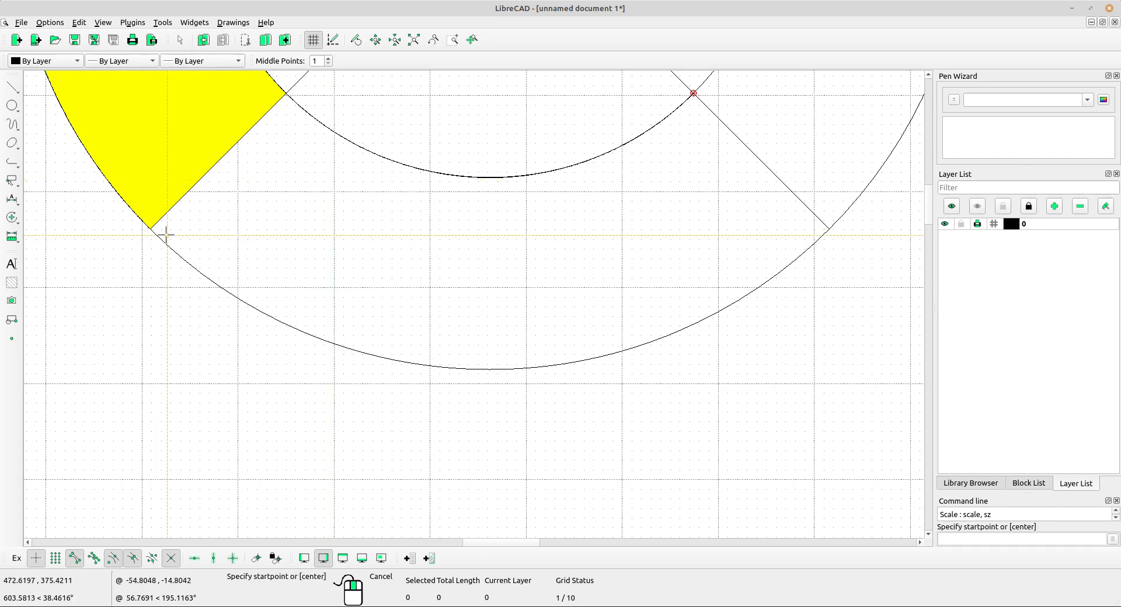
click(149, 229)
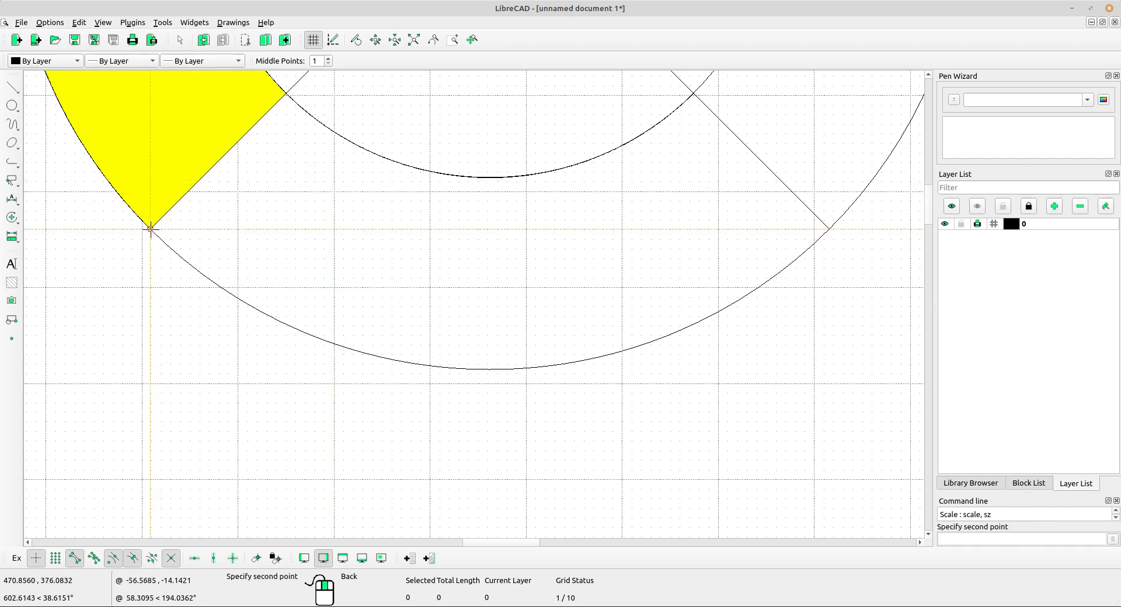
click(489, 370)
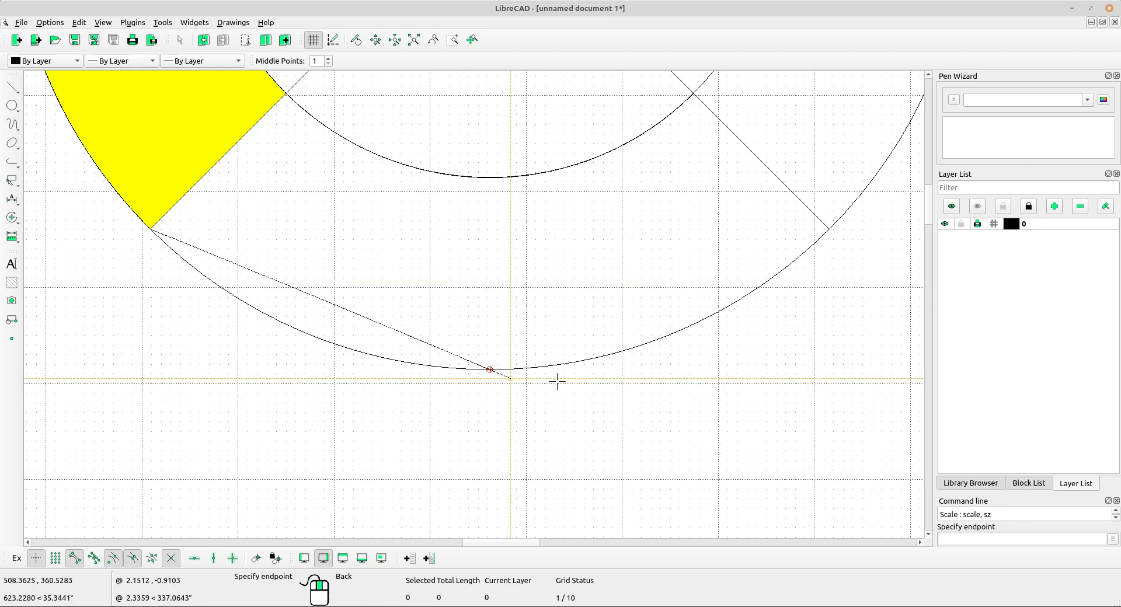
click(830, 229)
right_click(639, 232)
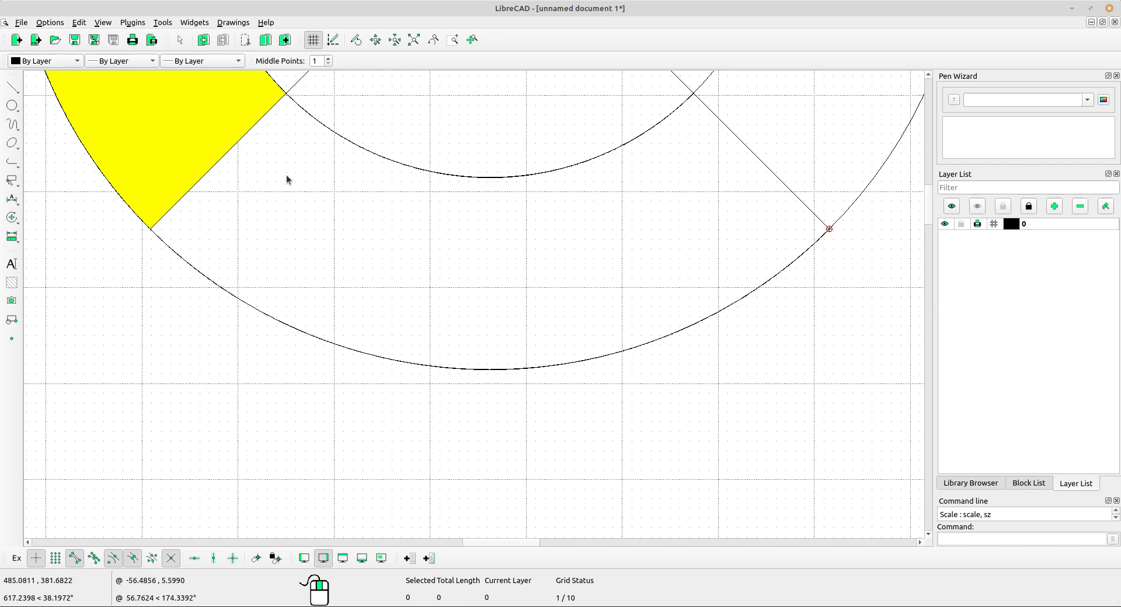
Draw a two-point line along the lower-left diagonal from the outer circle to the inner circle, bordering the bottom ring segment.
right_click(286, 158)
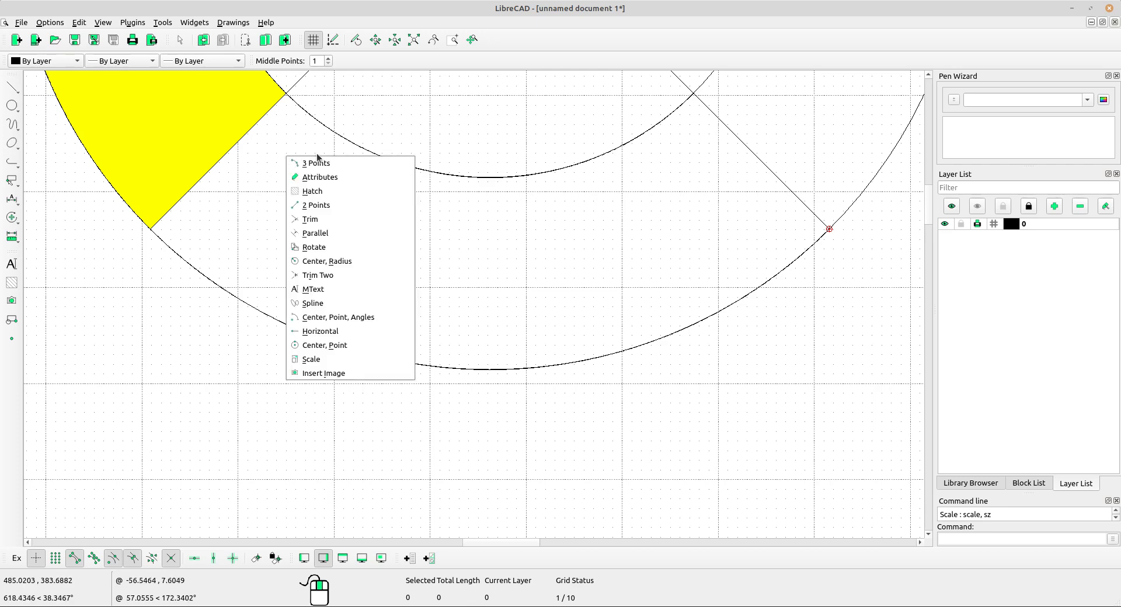
click(326, 207)
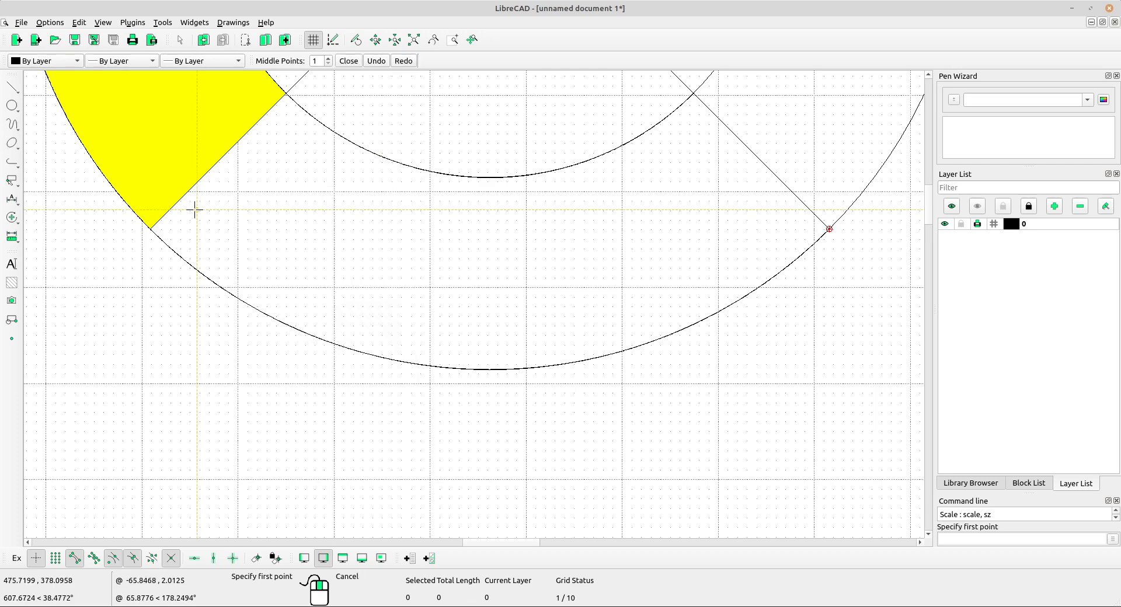
click(150, 229)
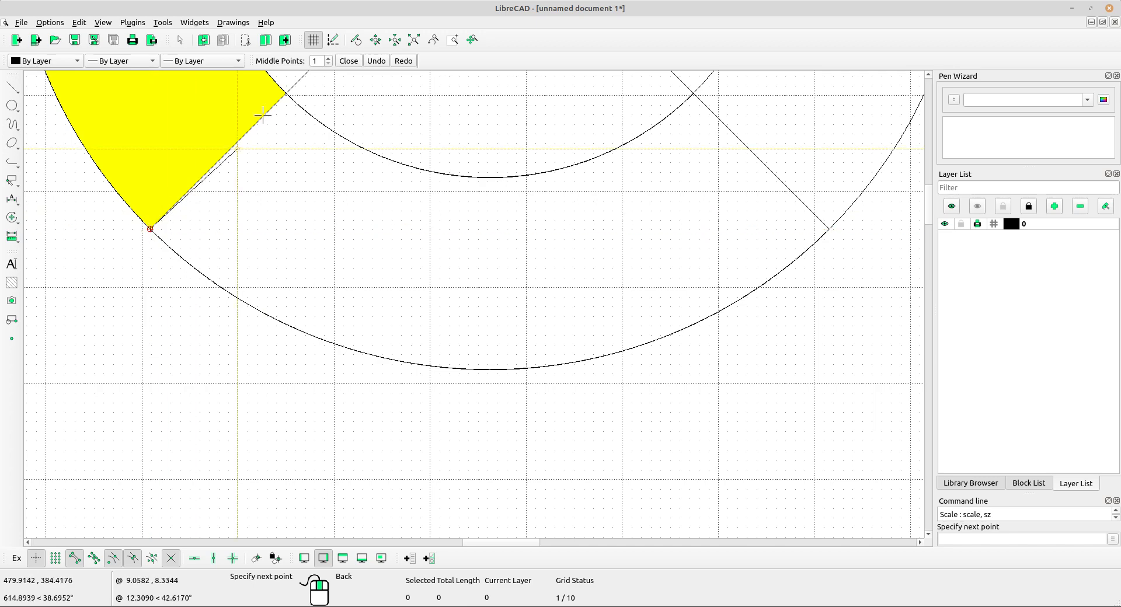
click(285, 94)
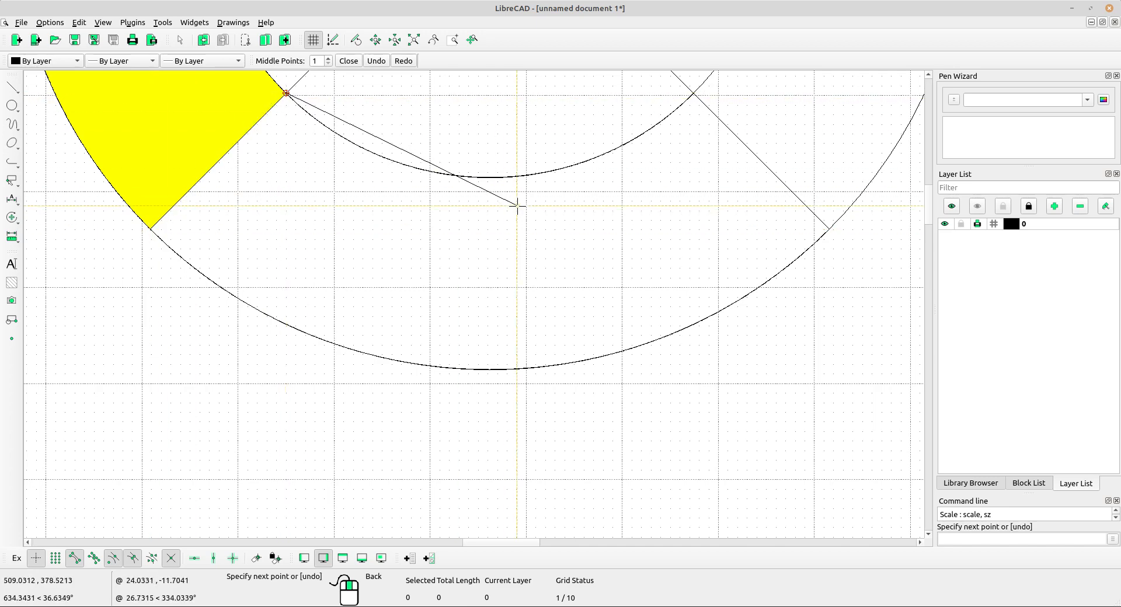
right_click(388, 233)
Draw a two-point line along the lower-right diagonal from the inner circle to the outer circle.
middle_drag(711, 143, 520, 200)
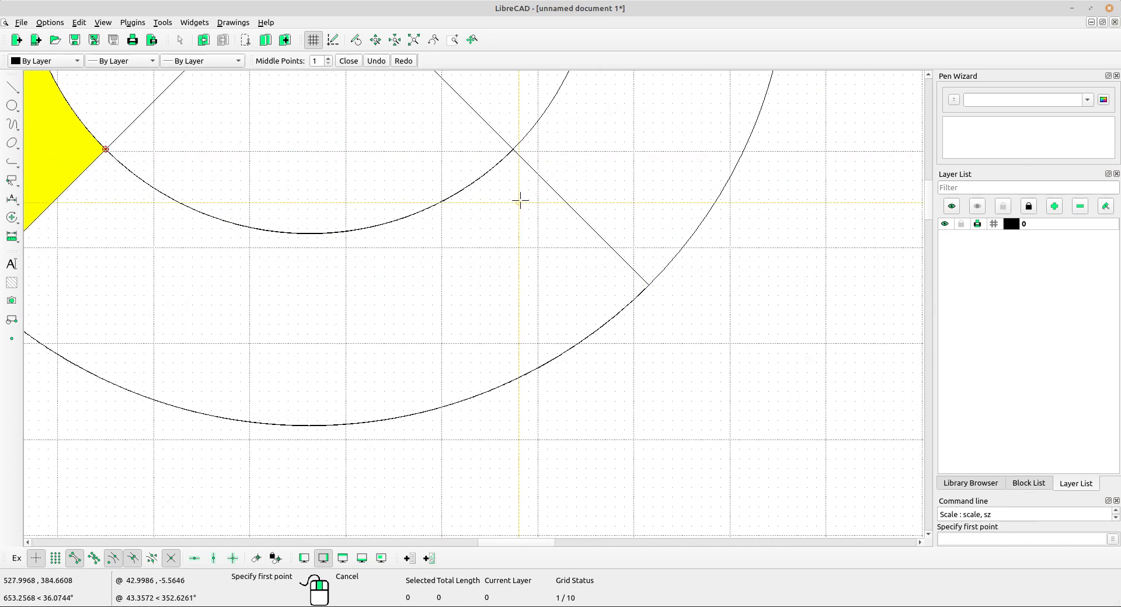
click(514, 150)
click(649, 285)
right_click(666, 214)
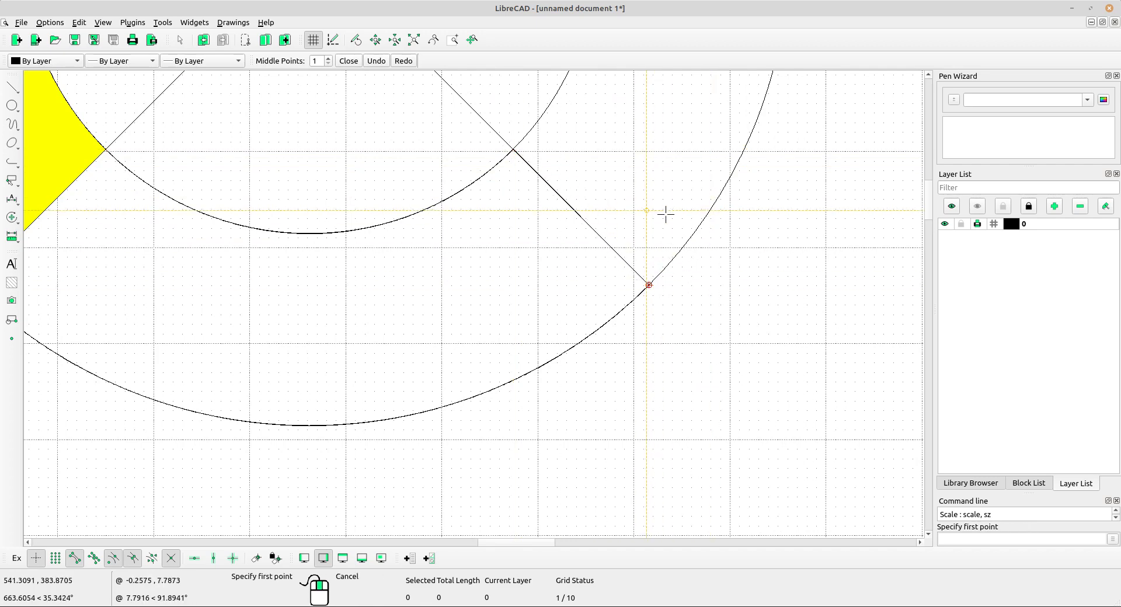
scroll(675, 193, down, 4)
right_click(646, 194)
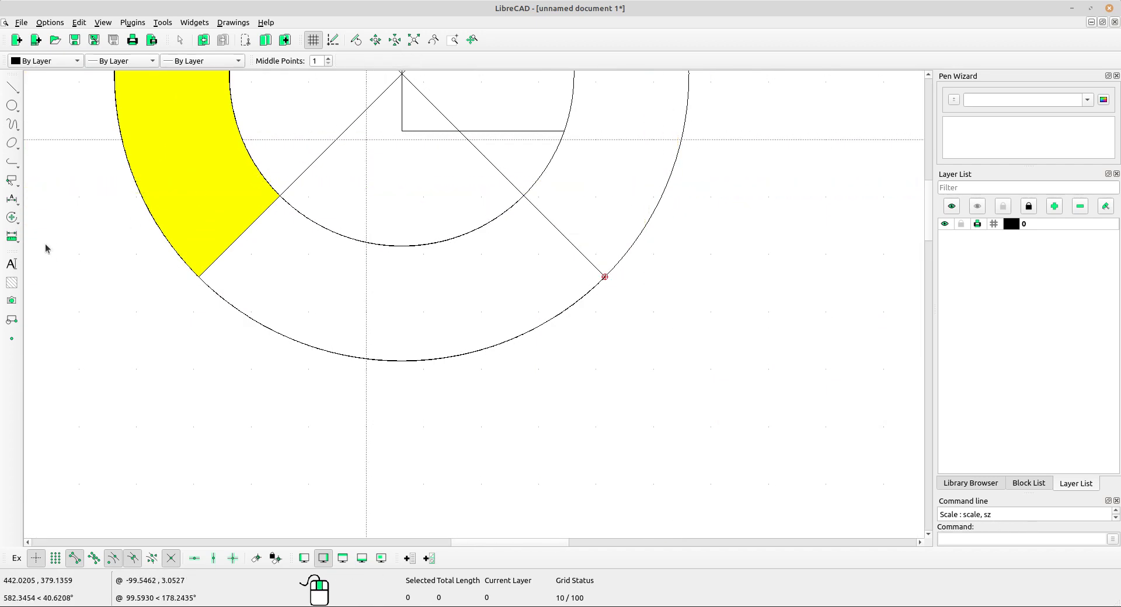
Select the arcs and short lines bounding the bottom ring segment and hatch it with a solid fill.
drag(80, 181, 719, 430)
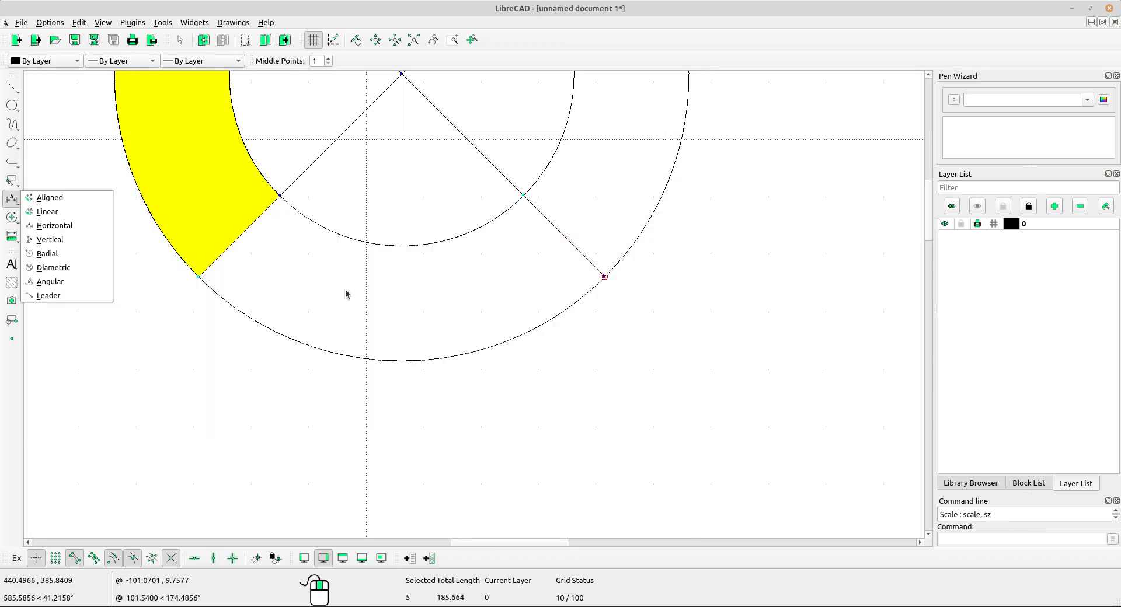
drag(80, 178, 710, 438)
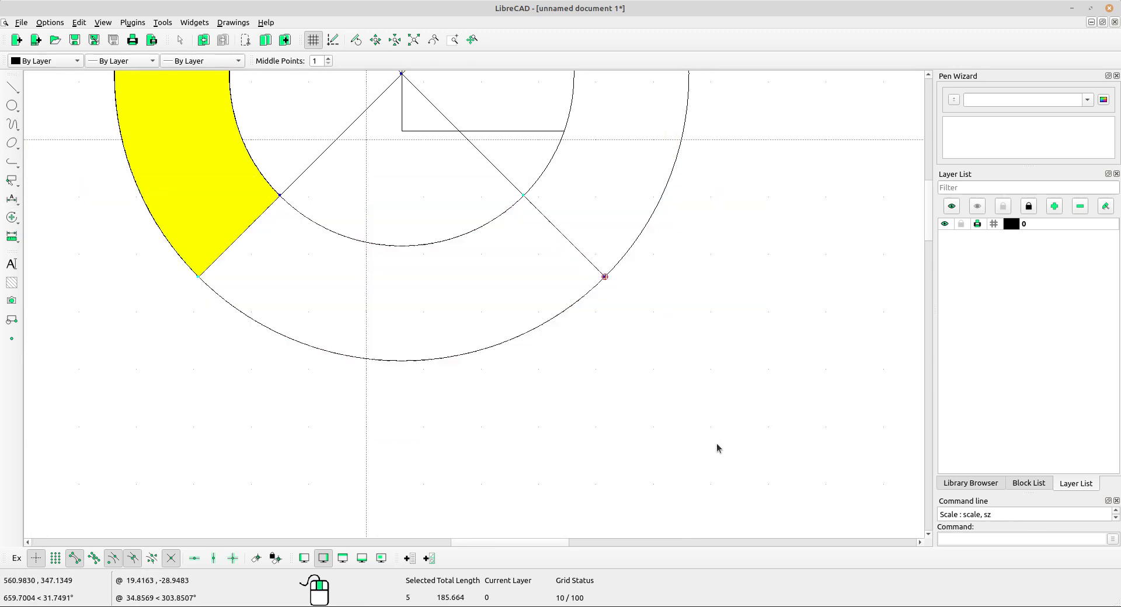
click(12, 282)
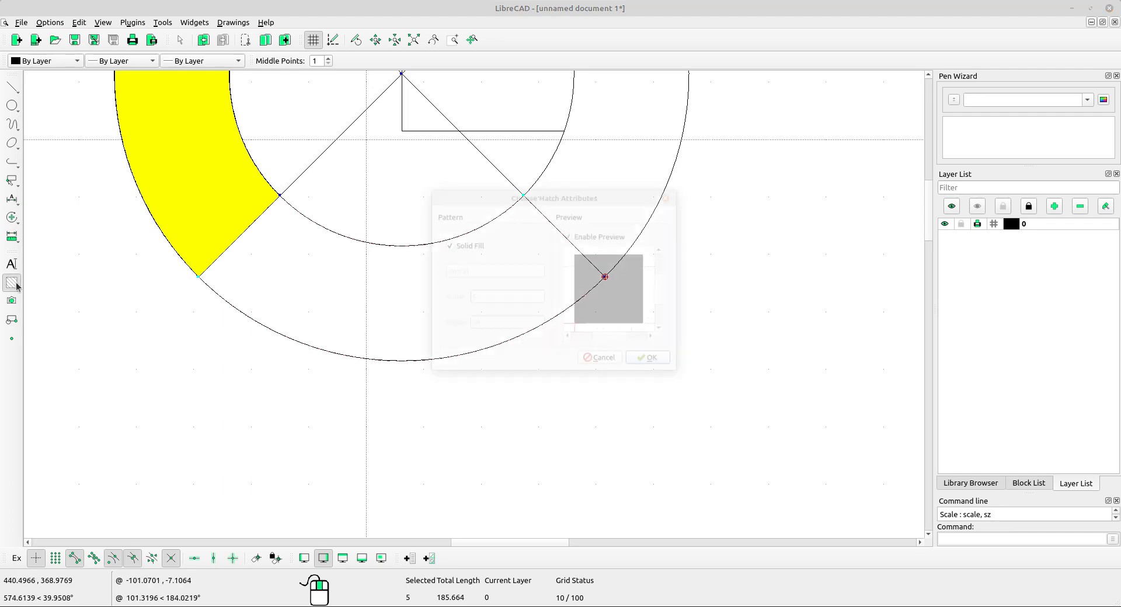
click(654, 361)
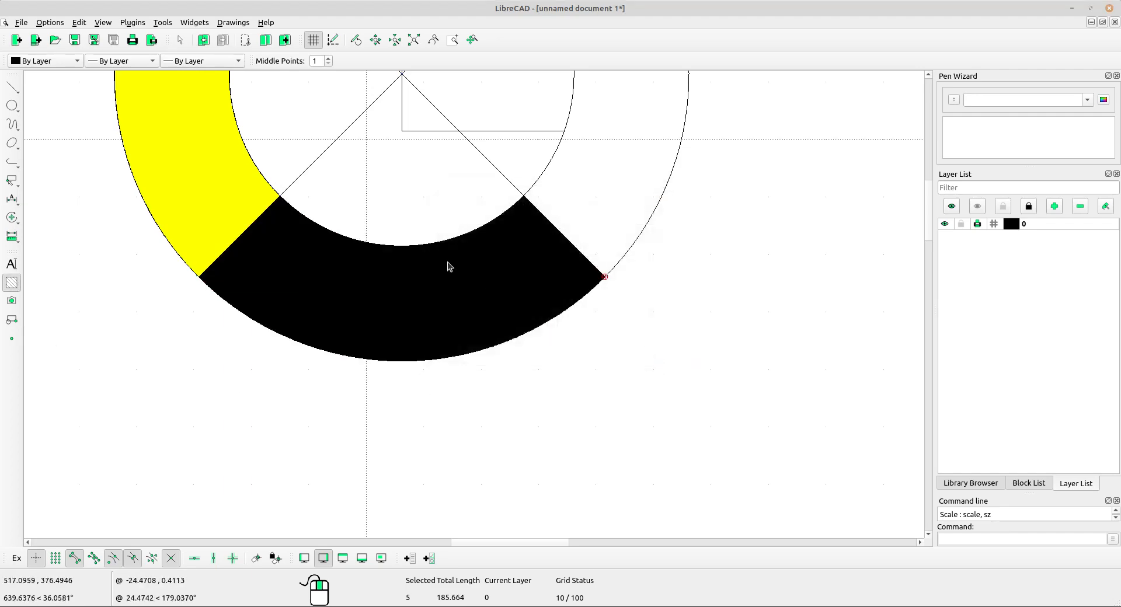
Select the solid hatch of the bottom ring segment and set its pen color to Dark Green.
scroll(529, 388, down, 3)
scroll(493, 338, up, 1)
scroll(533, 350, down, 1)
scroll(481, 341, up, 2)
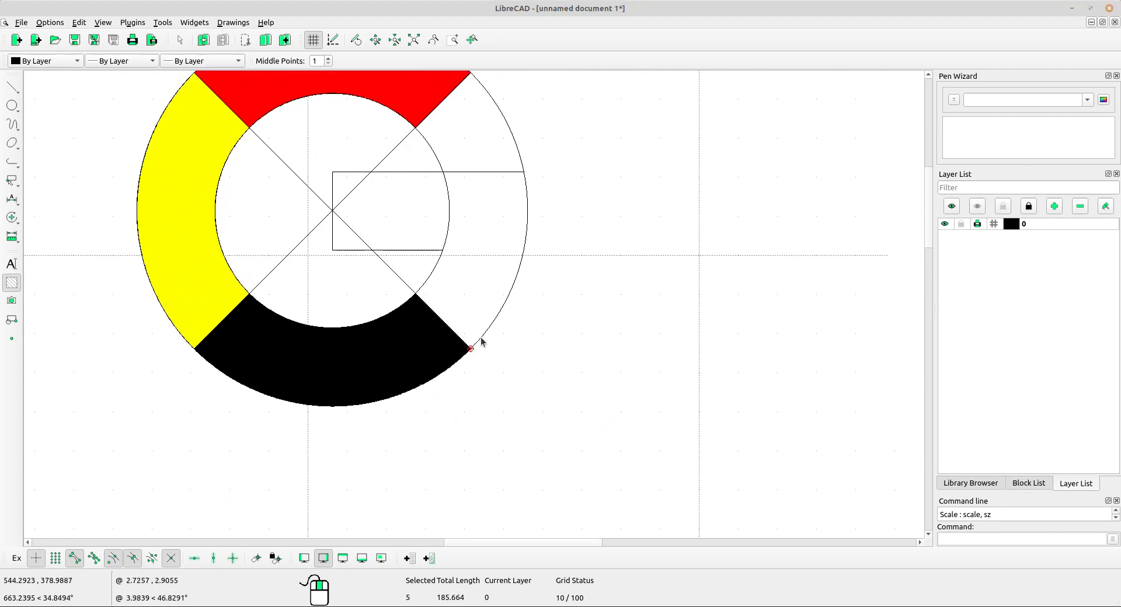
click(396, 355)
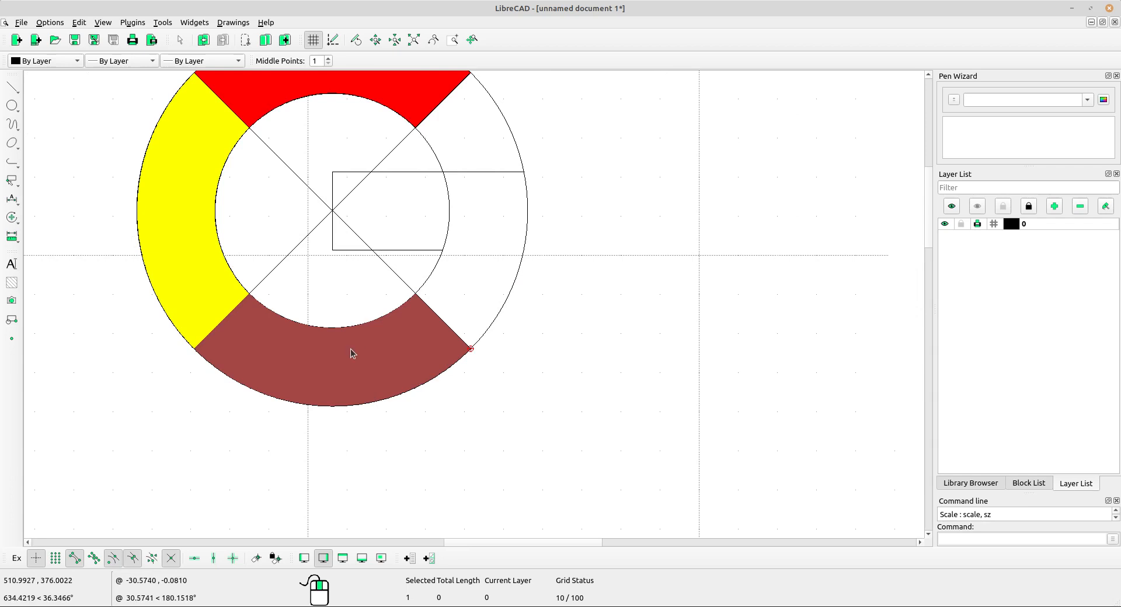
click(12, 217)
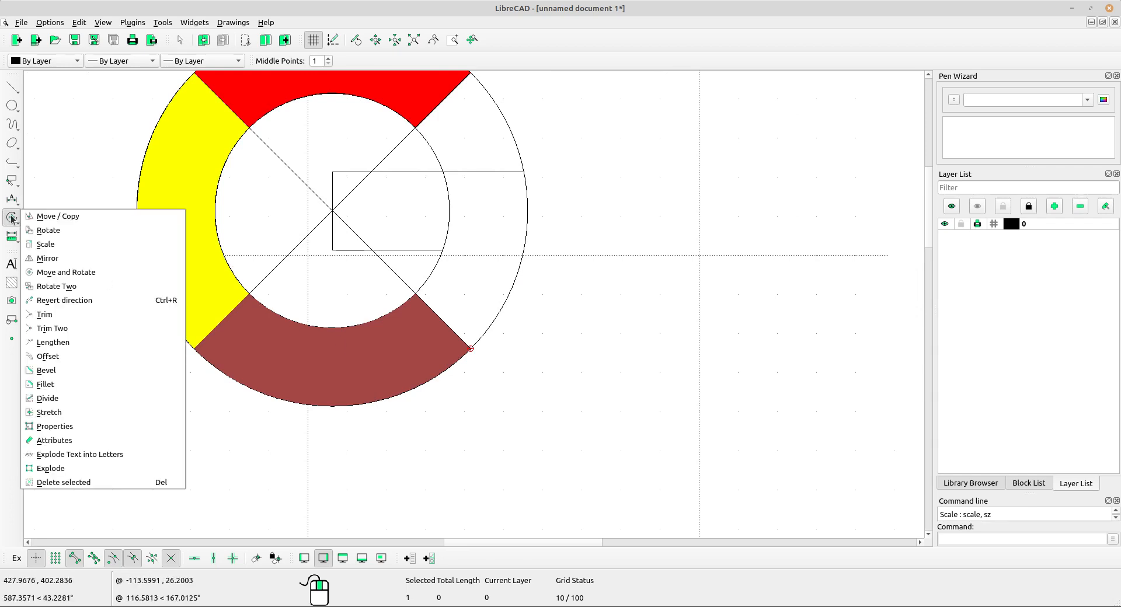
click(68, 441)
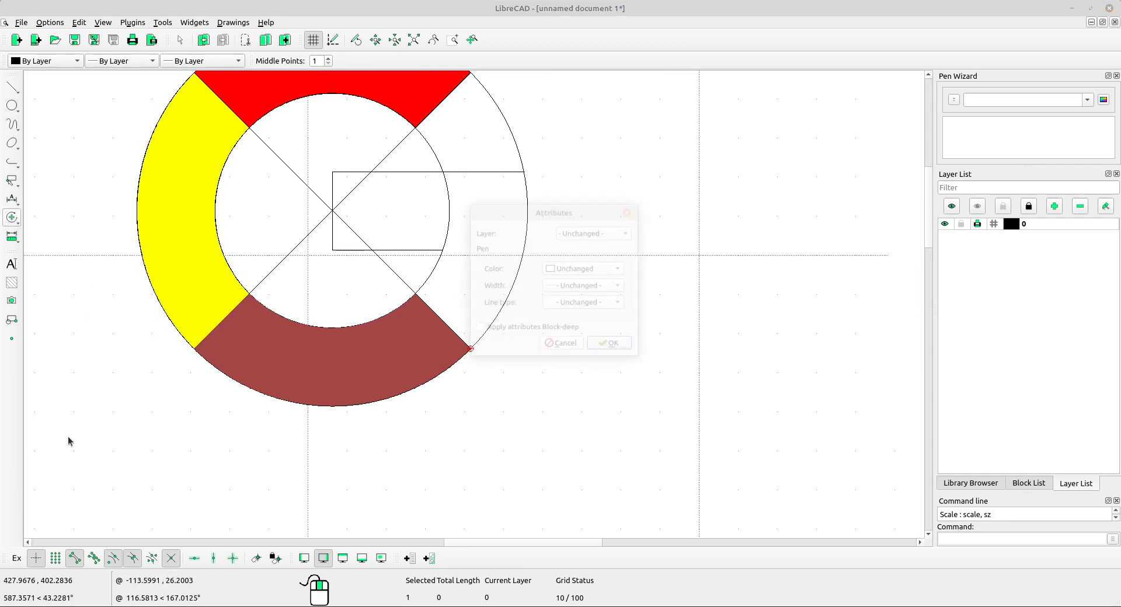
click(604, 270)
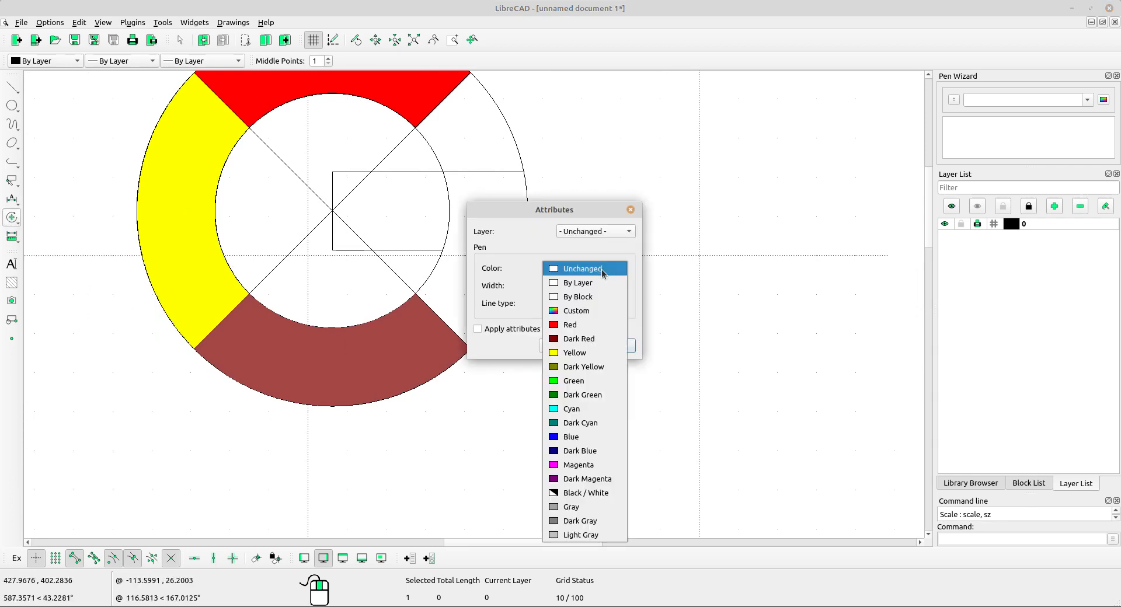
click(595, 396)
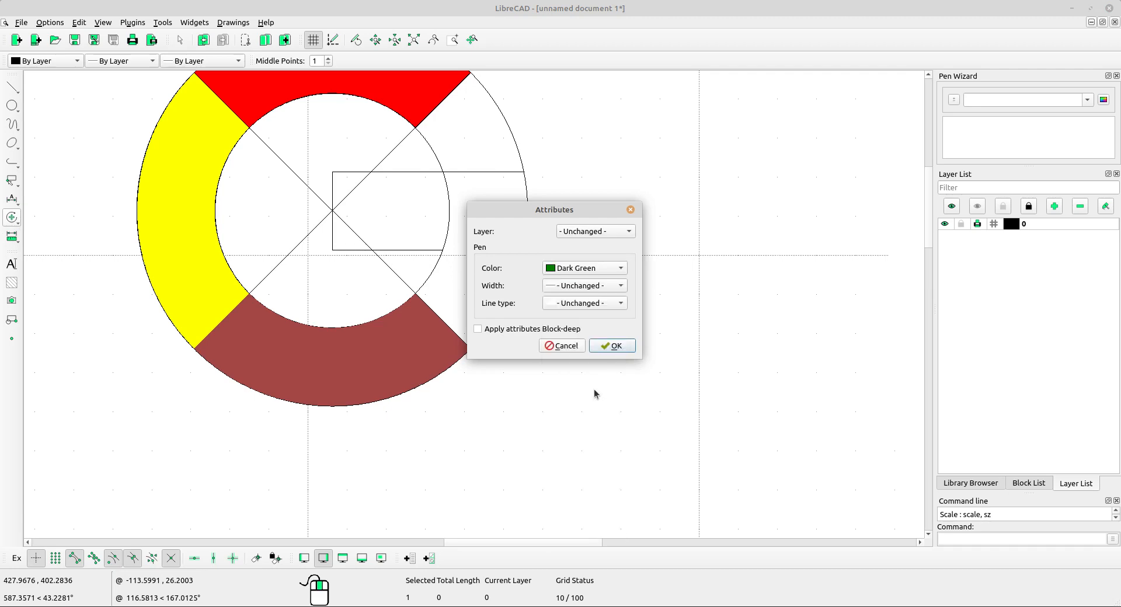
click(615, 349)
Draw a three-point arc along the inner circle from the green segment's inner right corner to the end of the bar's lower line, snapping on entities.
scroll(521, 296, down, 8)
mouse_move(734, 344)
middle_down()
mouse_move(335, 333)
mouse_move(588, 337)
middle_up()
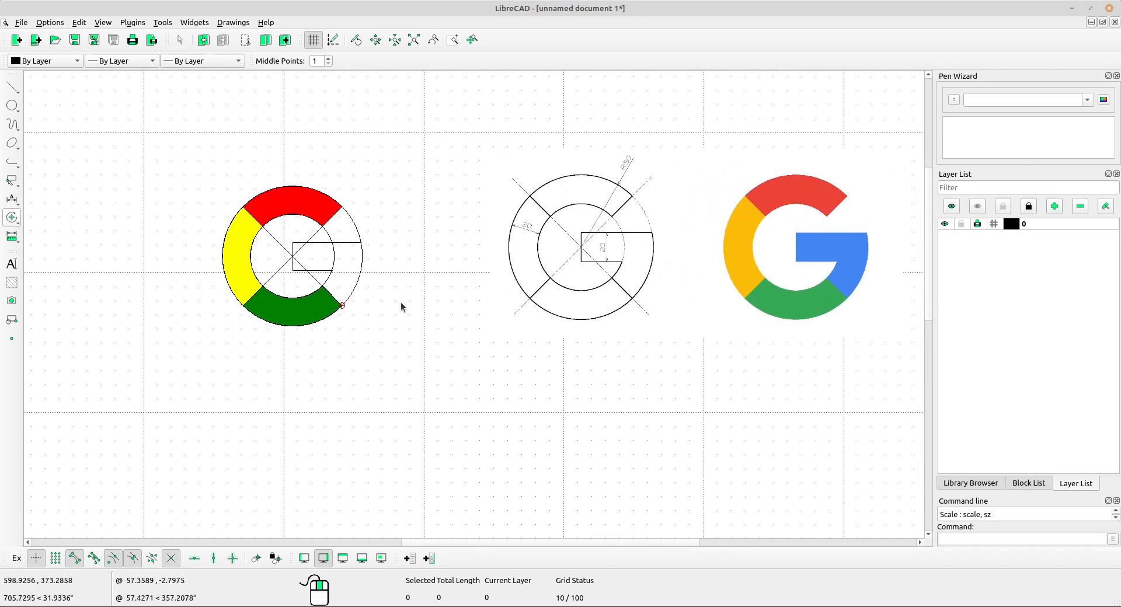
scroll(353, 274, up, 6)
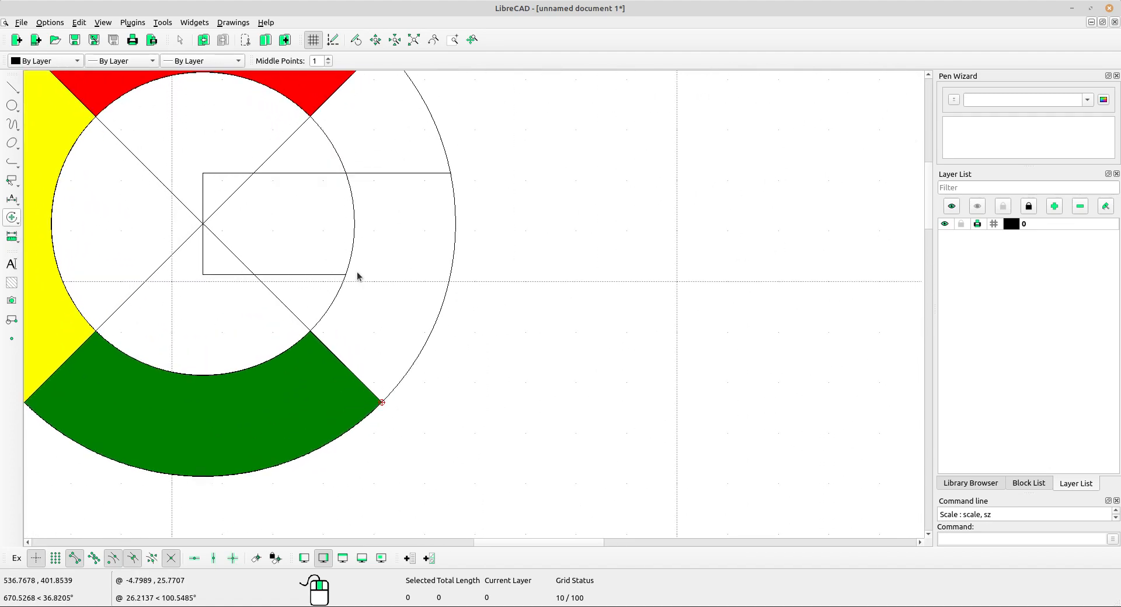
scroll(358, 276, up, 1)
middle_drag(208, 181, 245, 193)
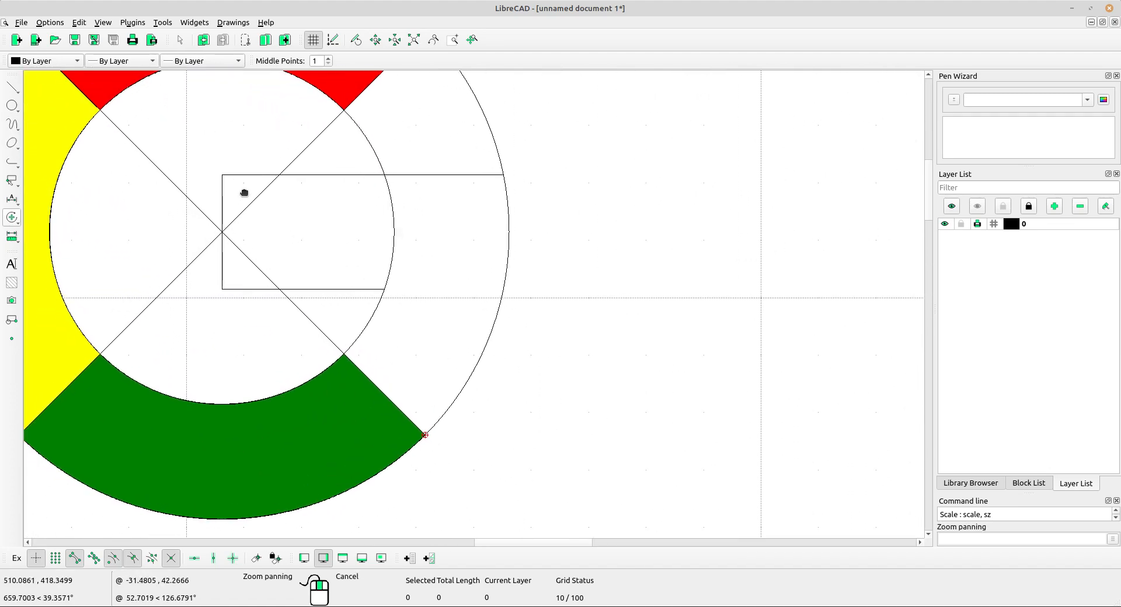
click(16, 167)
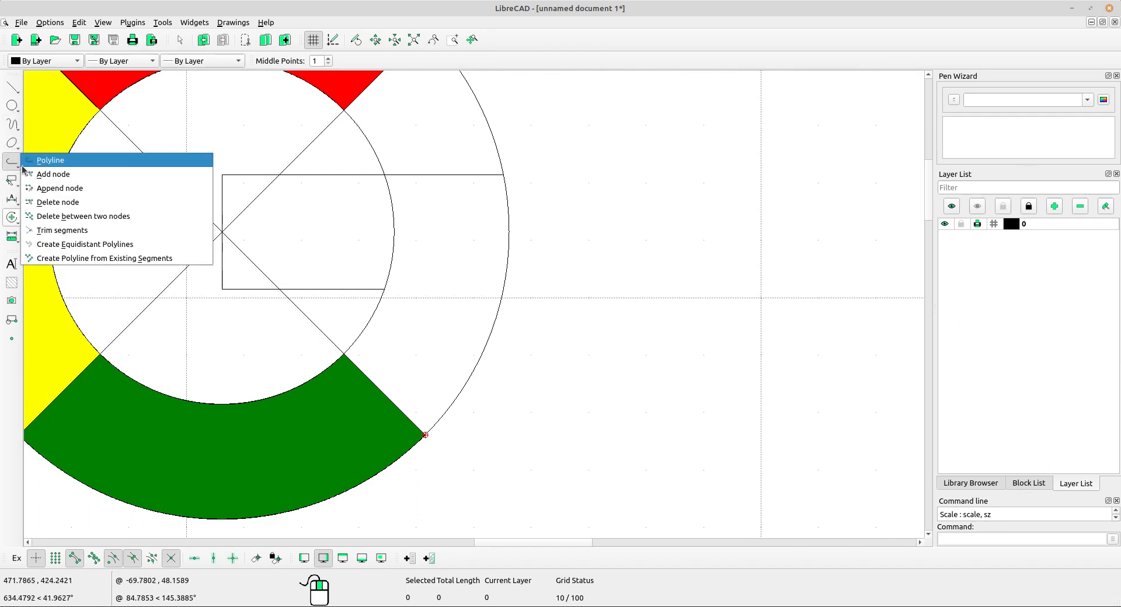
click(14, 126)
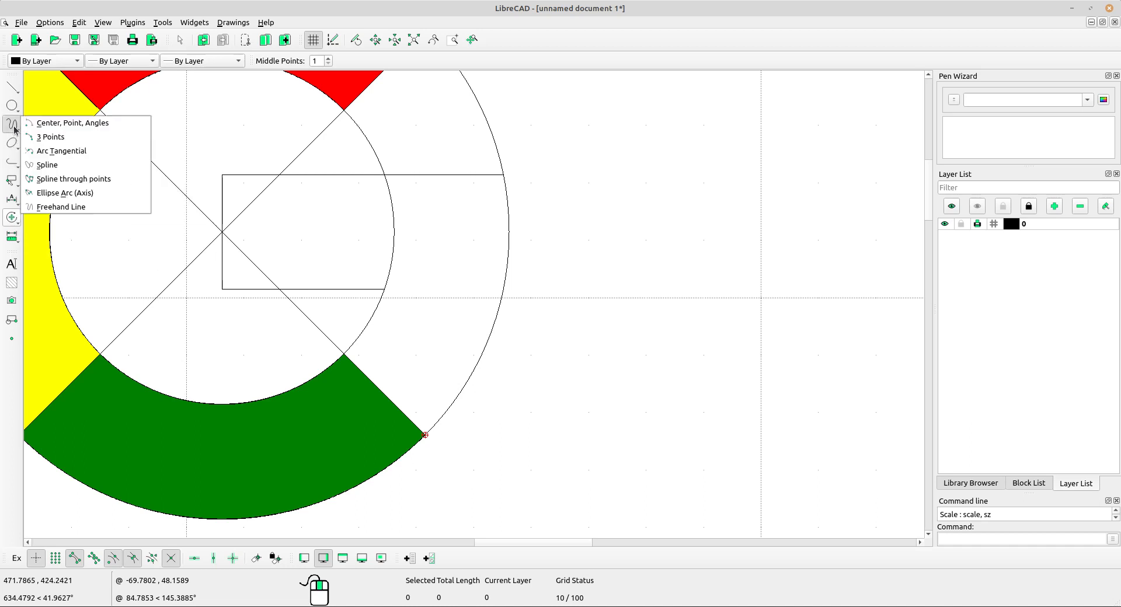
click(55, 134)
middle_drag(477, 380, 531, 311)
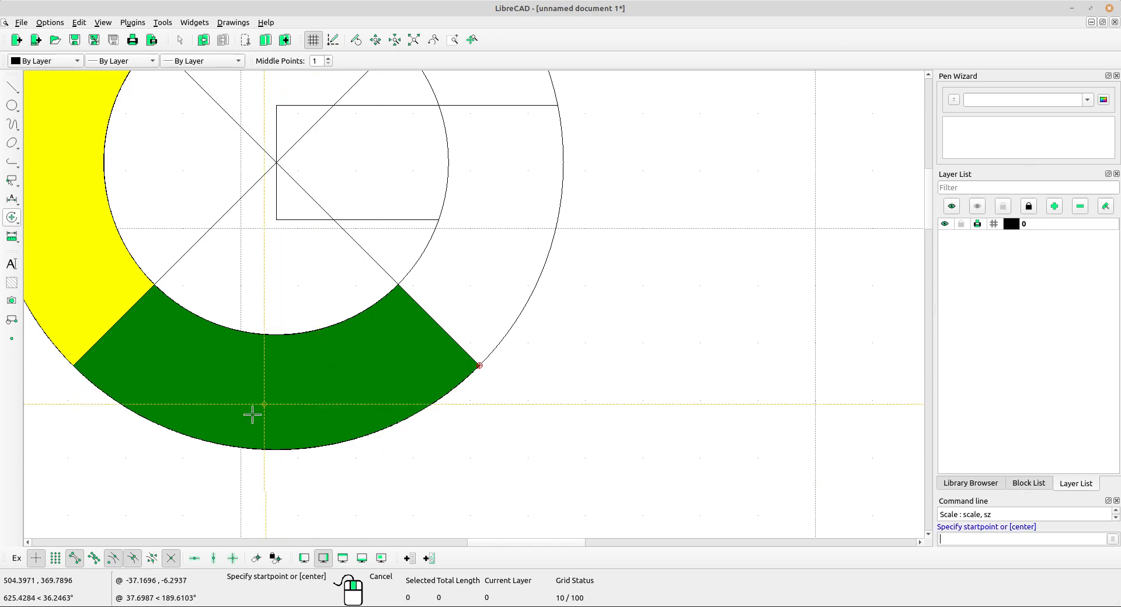
click(94, 559)
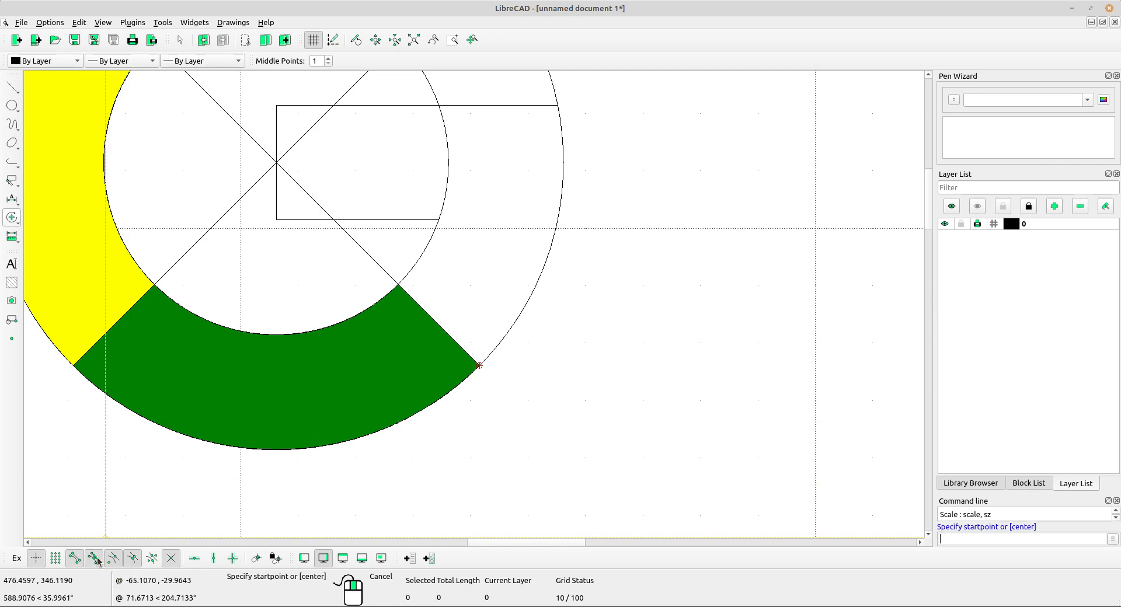
click(413, 270)
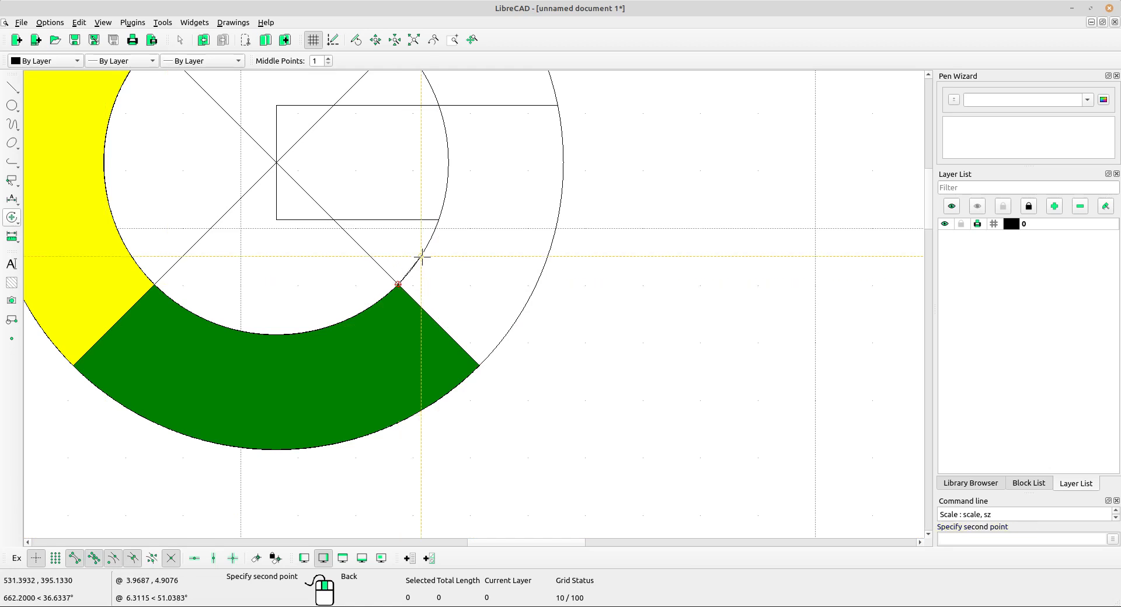
scroll(412, 254, up, 5)
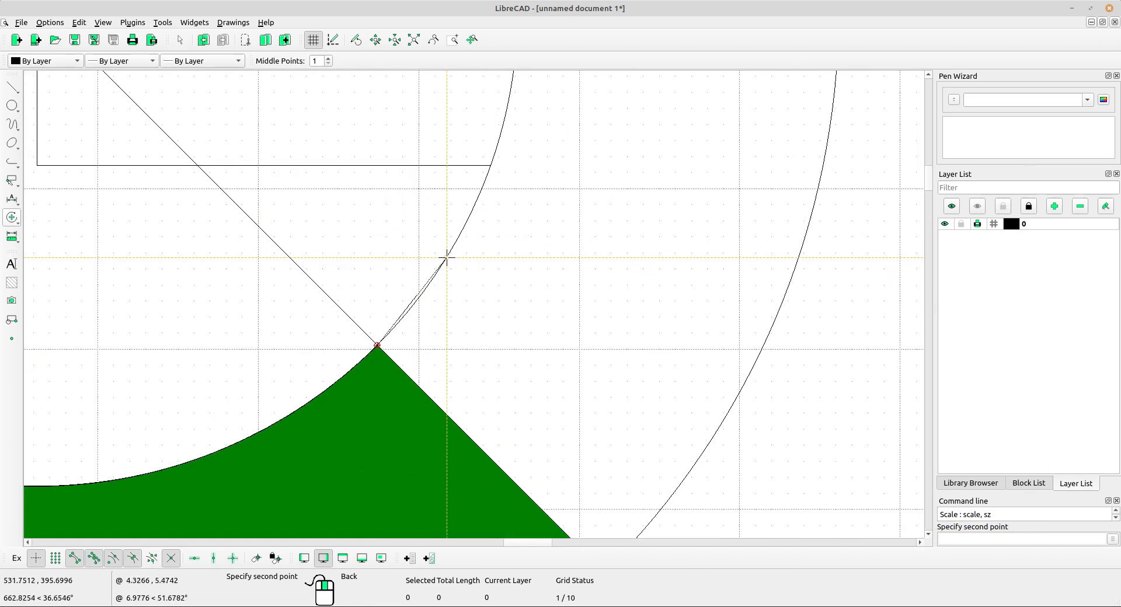
click(447, 257)
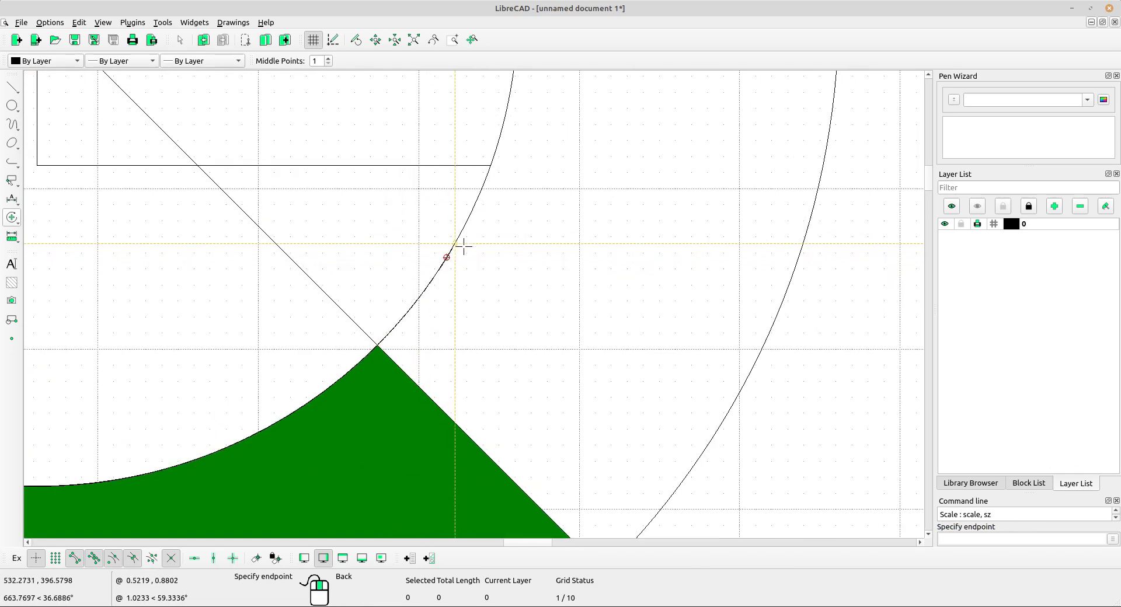
click(491, 166)
scroll(502, 172, down, 2)
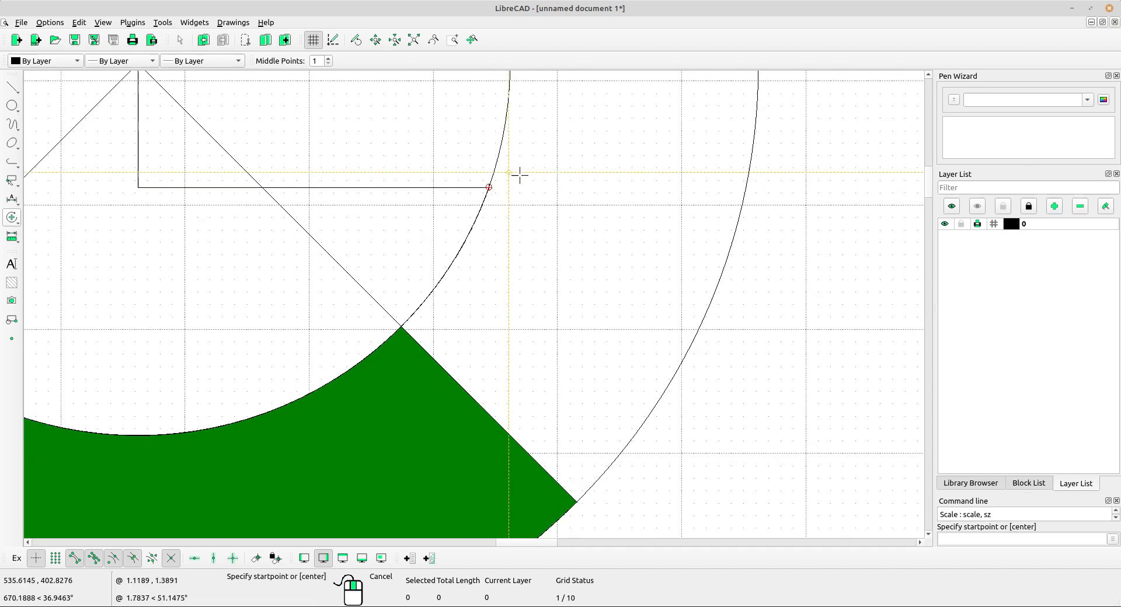
right_click(583, 199)
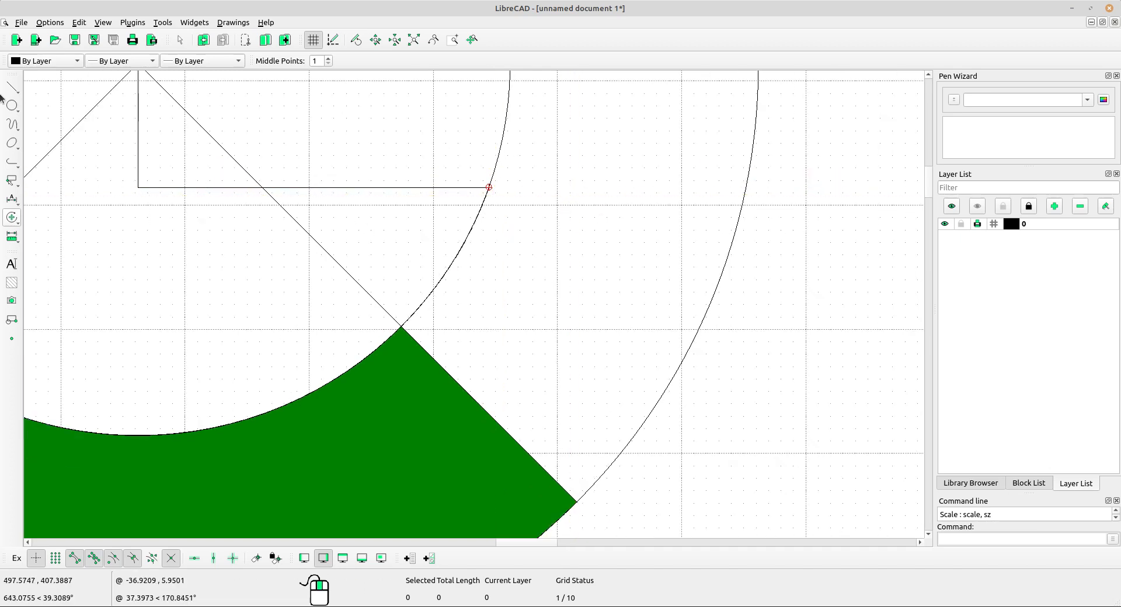
Draw a three-point arc along the outer circle from the green segment's outer right corner to the right end of the bar's upper line.
scroll(551, 167, down, 5)
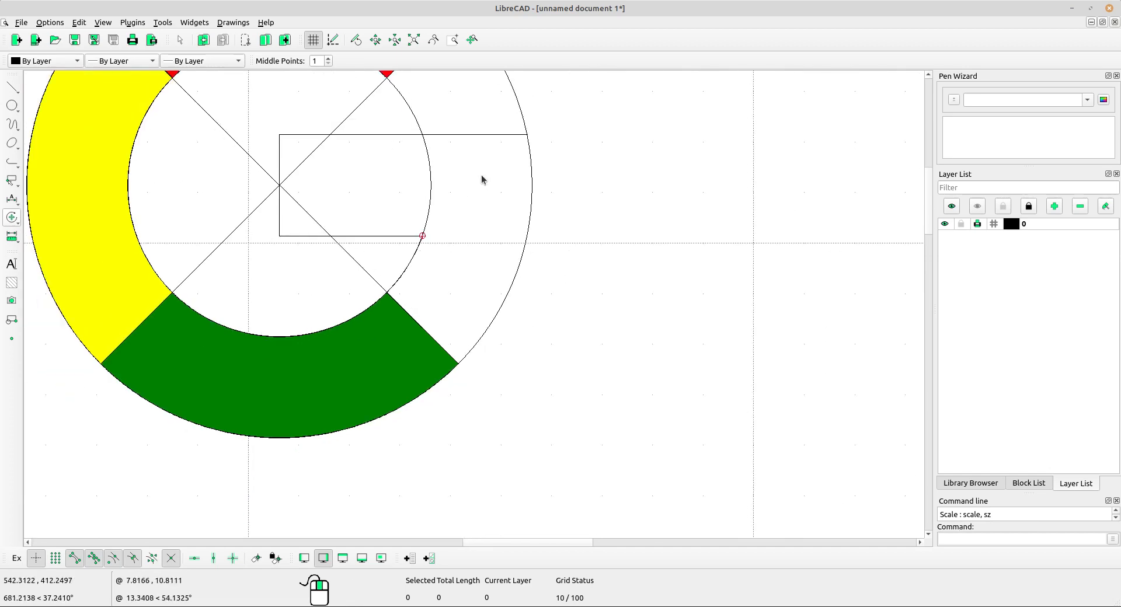
click(15, 125)
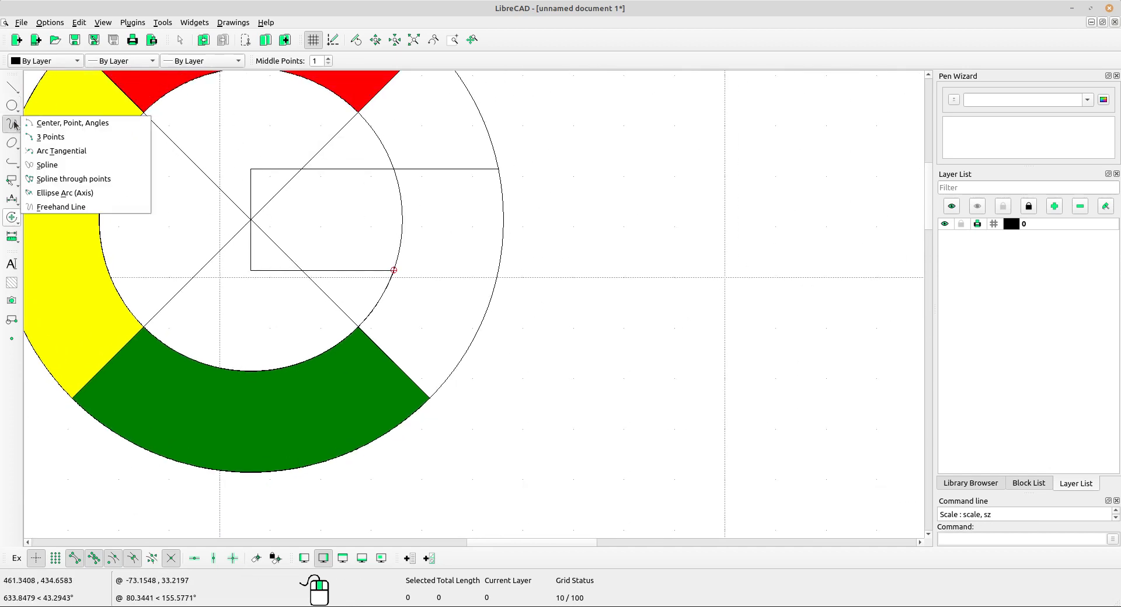
click(64, 68)
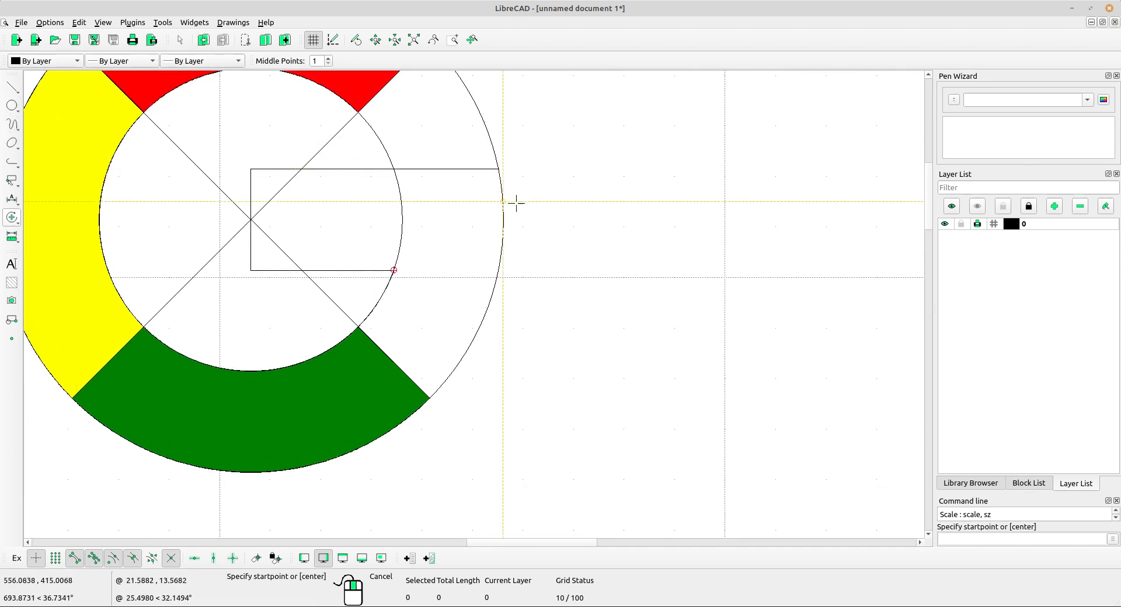
click(425, 409)
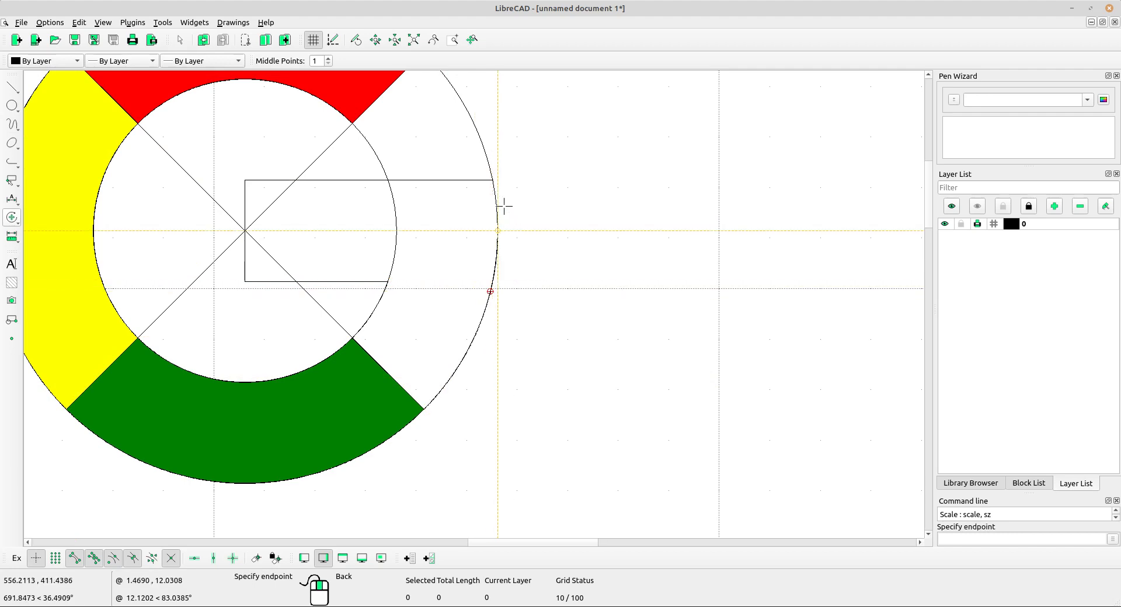
click(494, 182)
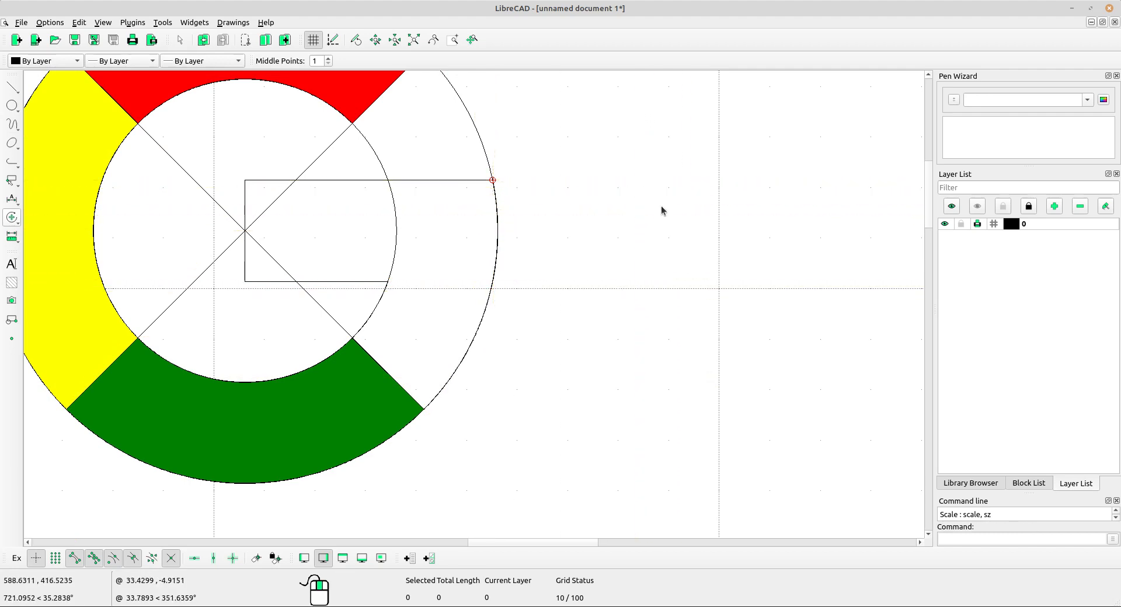
scroll(441, 246, up, 2)
middle_drag(440, 245, 483, 303)
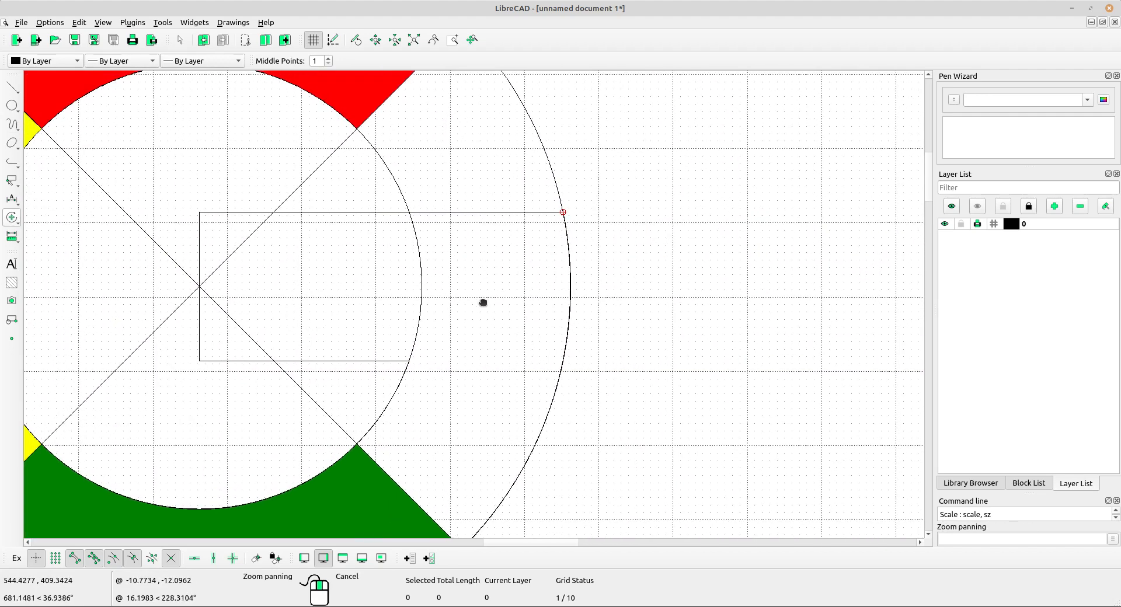
click(10, 88)
click(41, 87)
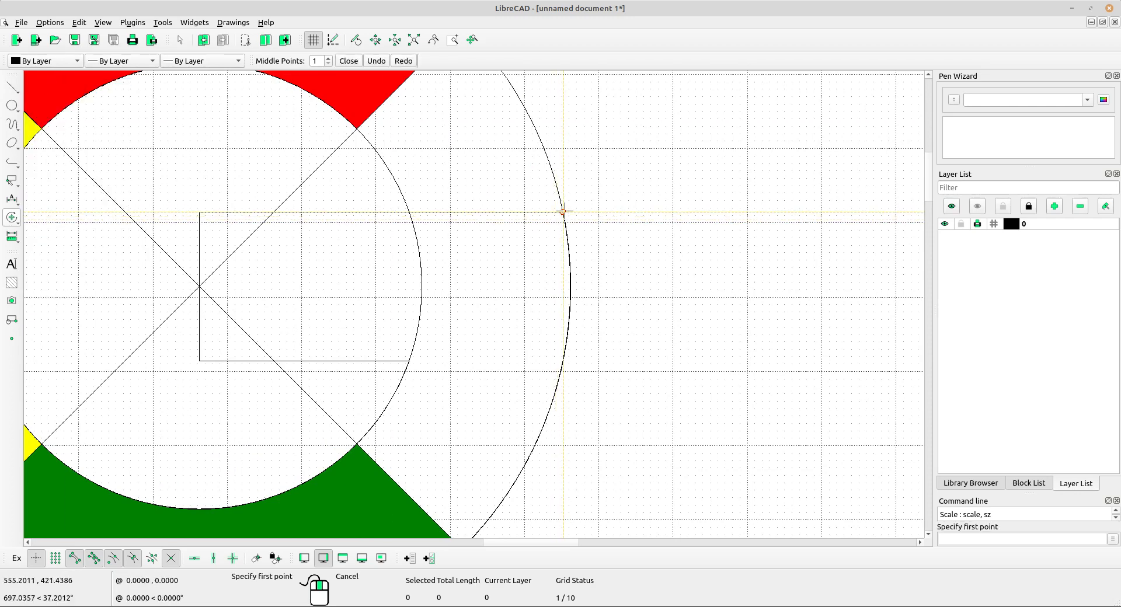
scroll(563, 212, up, 5)
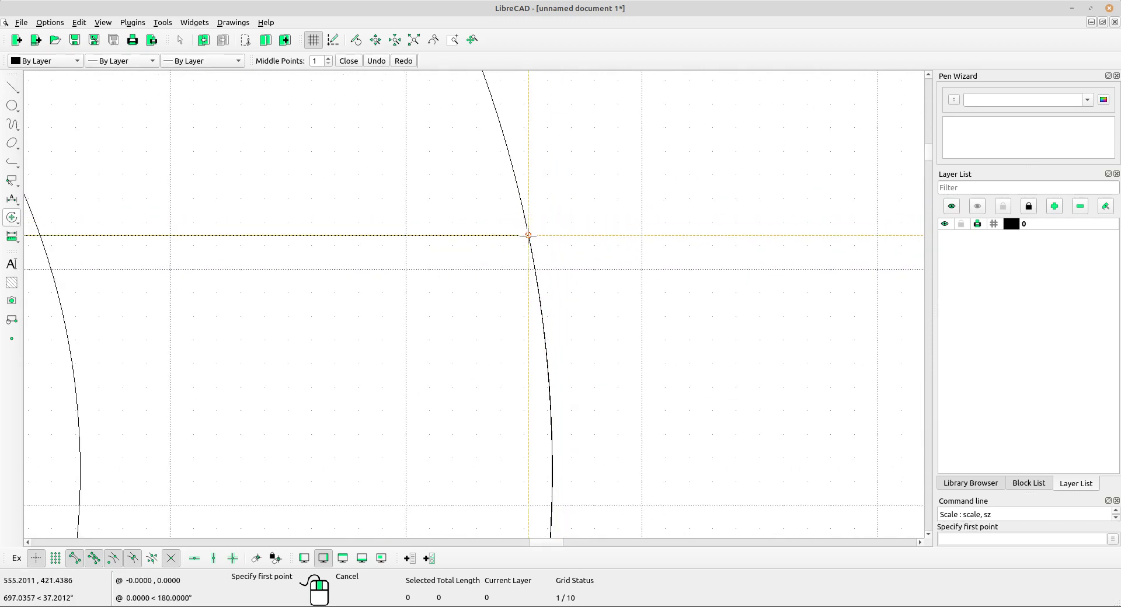
click(529, 235)
scroll(489, 242, down, 6)
scroll(401, 205, up, 1)
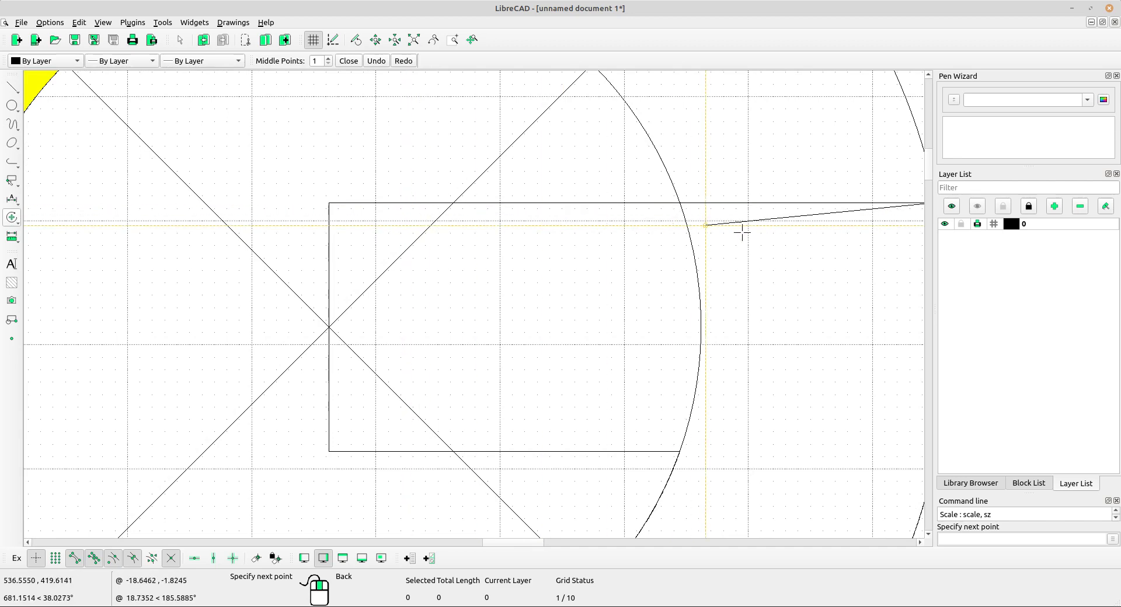
scroll(496, 222, up, 2)
scroll(656, 225, down, 3)
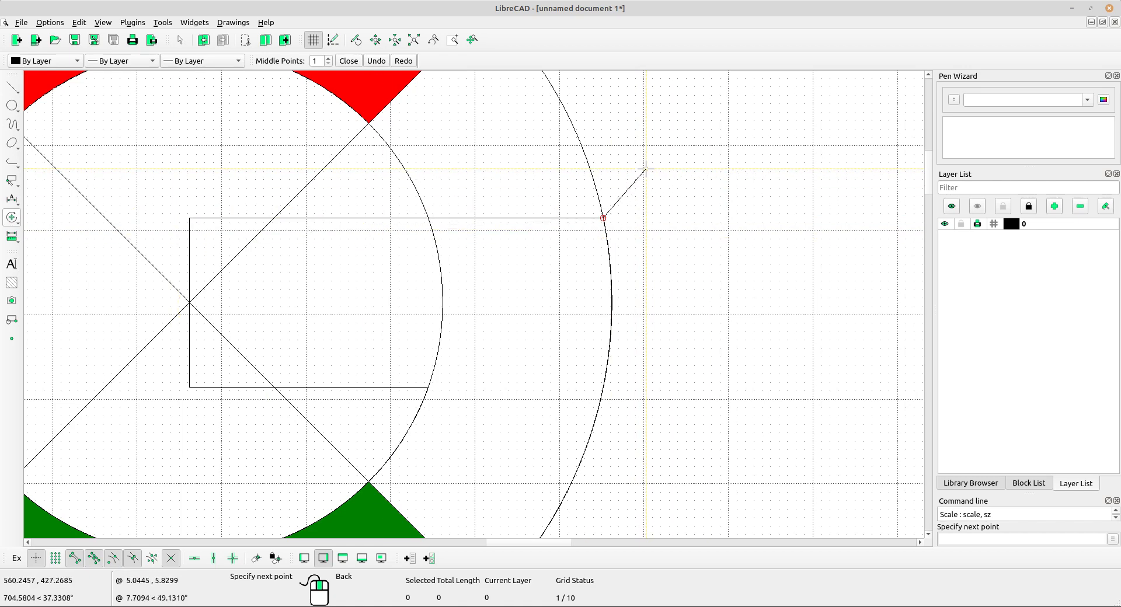
right_click(635, 187)
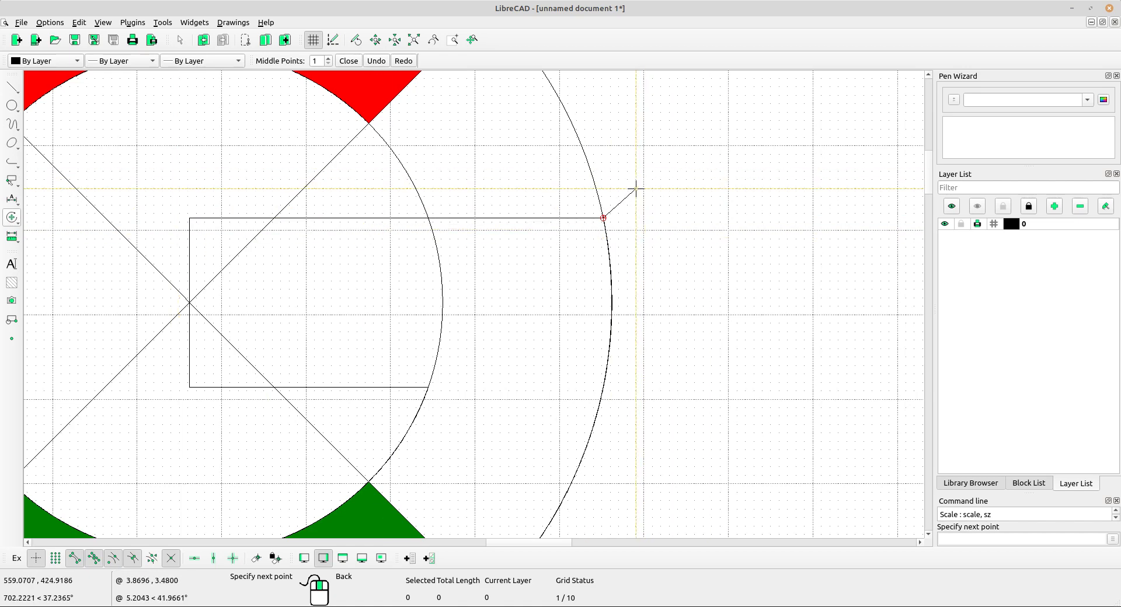
right_click(635, 192)
Select the full inner and outer construction circles and the crossing diagonal lines, and delete them.
scroll(524, 258, down, 2)
scroll(523, 236, up, 1)
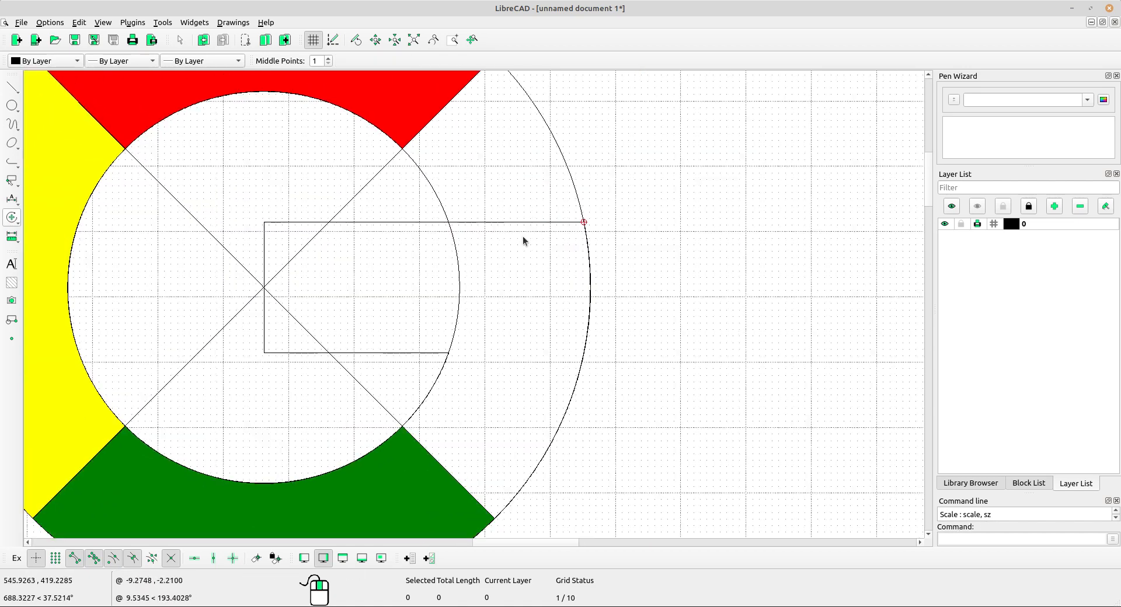
drag(586, 168, 373, 195)
drag(208, 206, 167, 218)
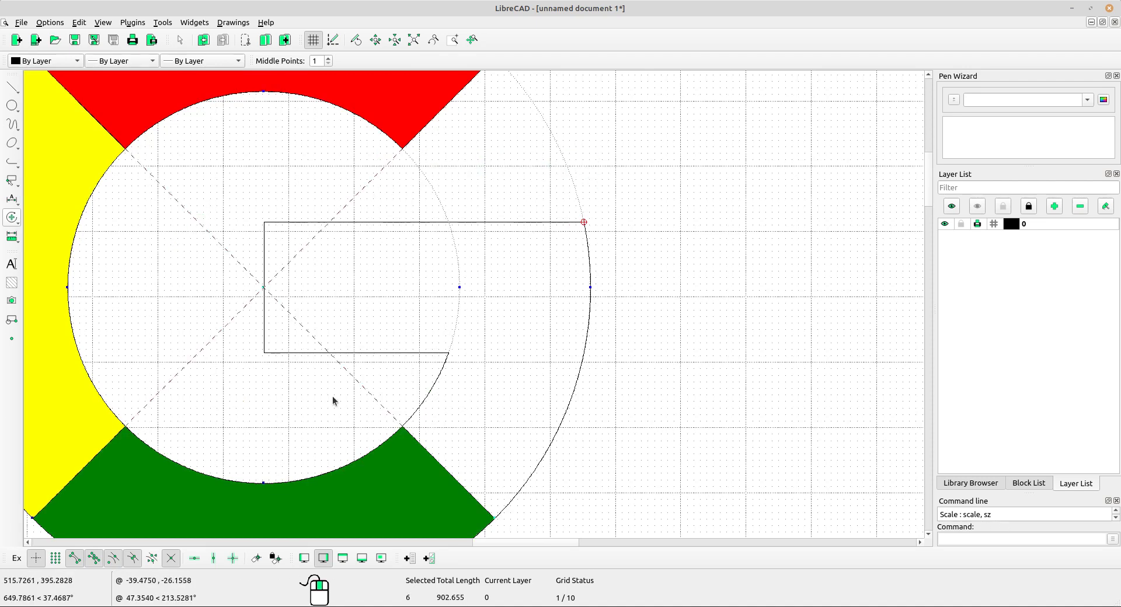
drag(378, 380, 306, 394)
middle_drag(269, 391, 343, 270)
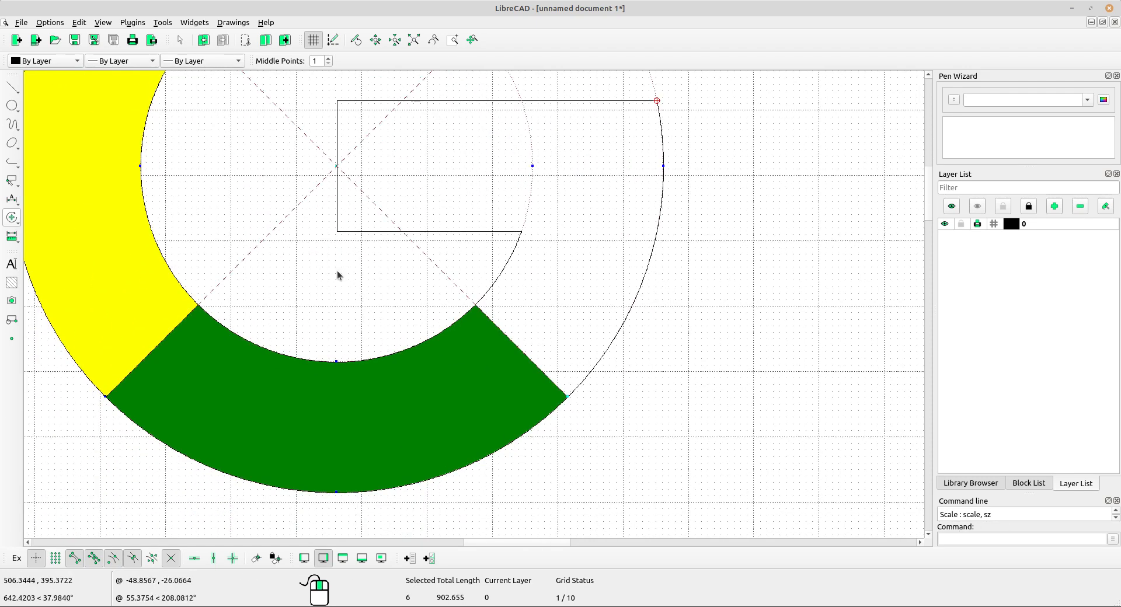
key(Delete)
Trim the bar's lower line and left vertical line to their shared corner using Trim Two.
scroll(526, 260, down, 2)
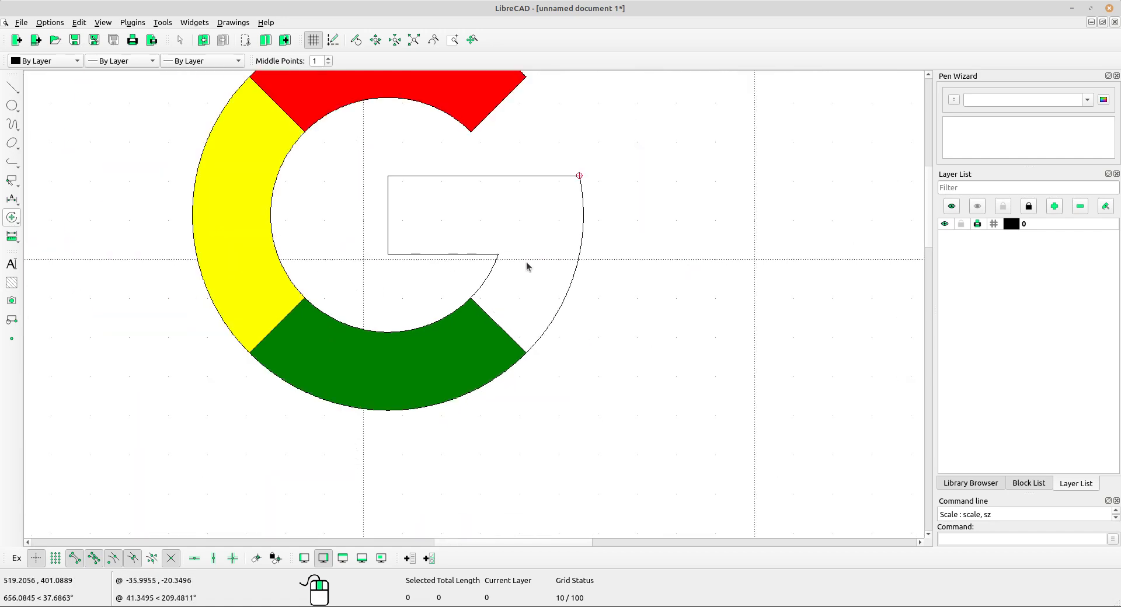
scroll(511, 258, up, 1)
scroll(619, 300, up, 1)
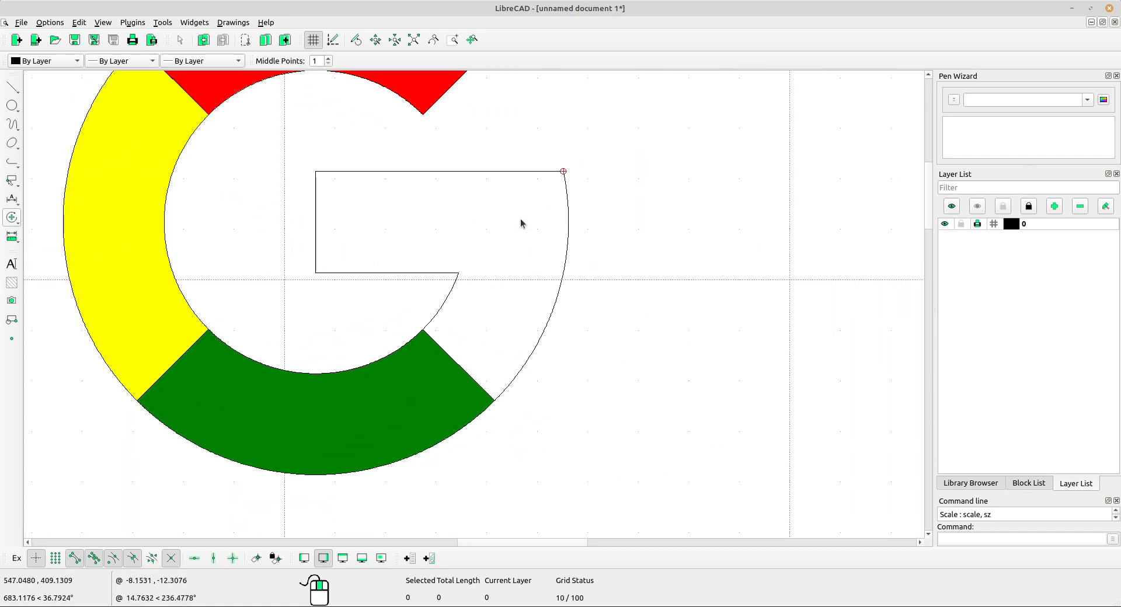
scroll(482, 286, up, 2)
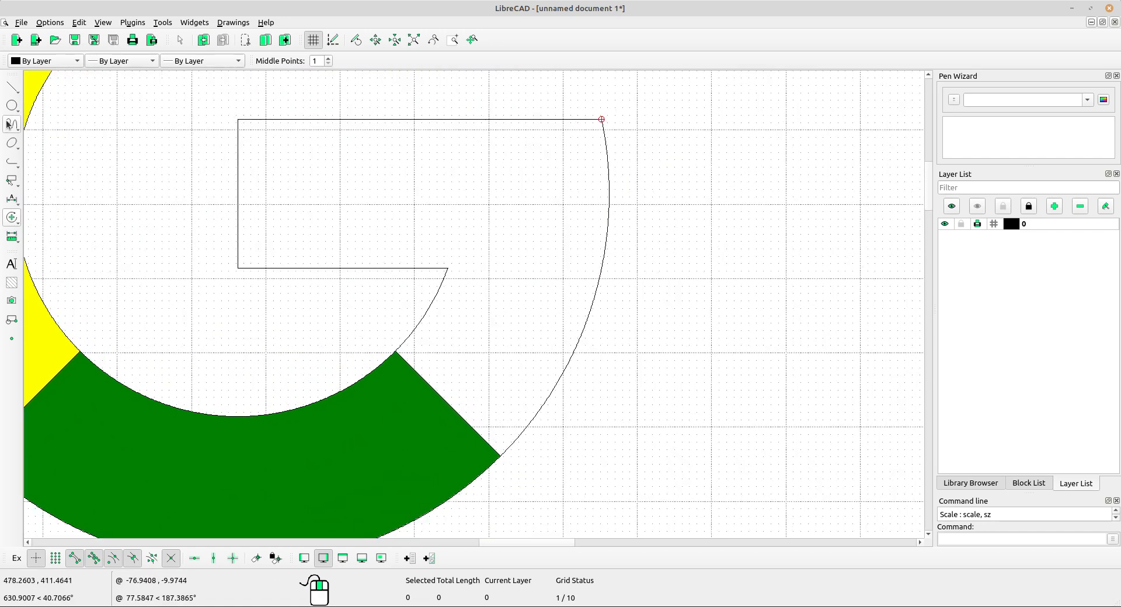
scroll(418, 279, up, 2)
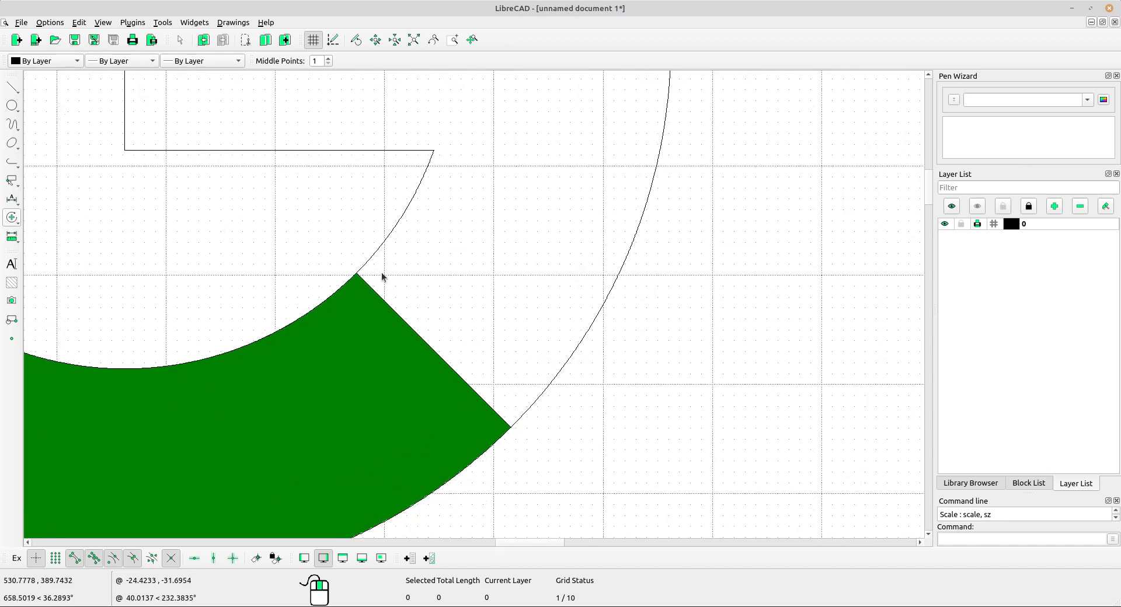
scroll(343, 241, down, 3)
middle_drag(488, 274, 503, 359)
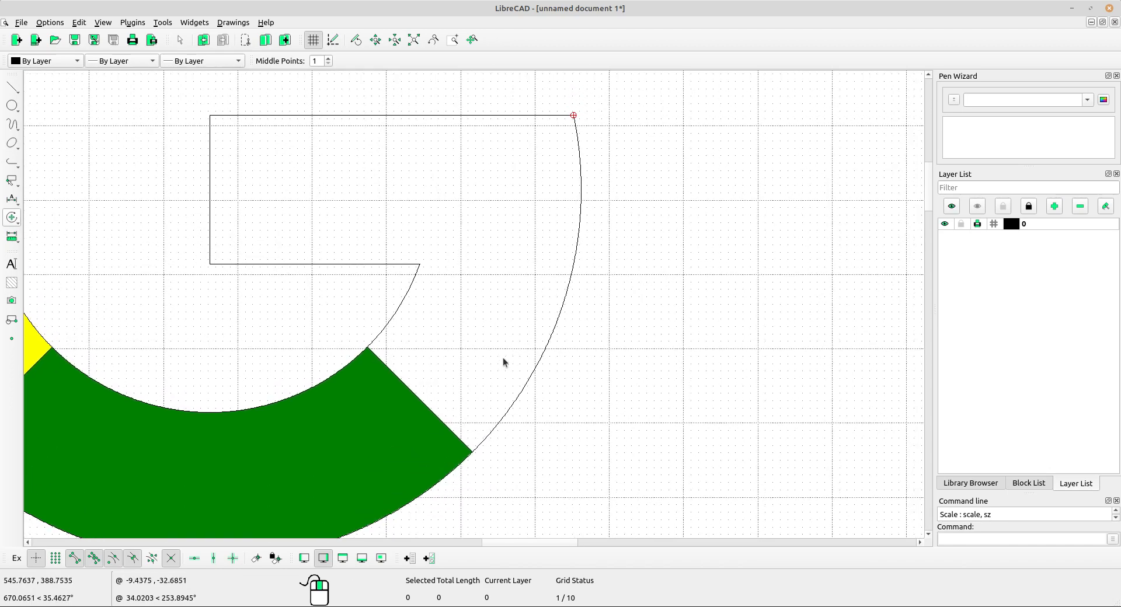
click(12, 217)
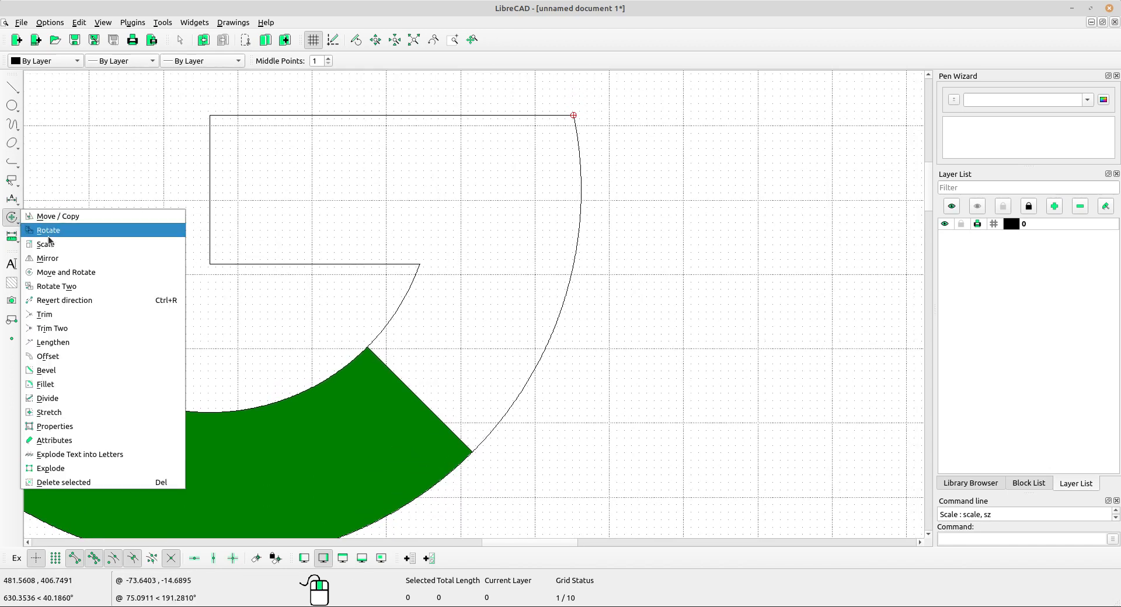
click(53, 328)
scroll(251, 269, up, 3)
click(251, 261)
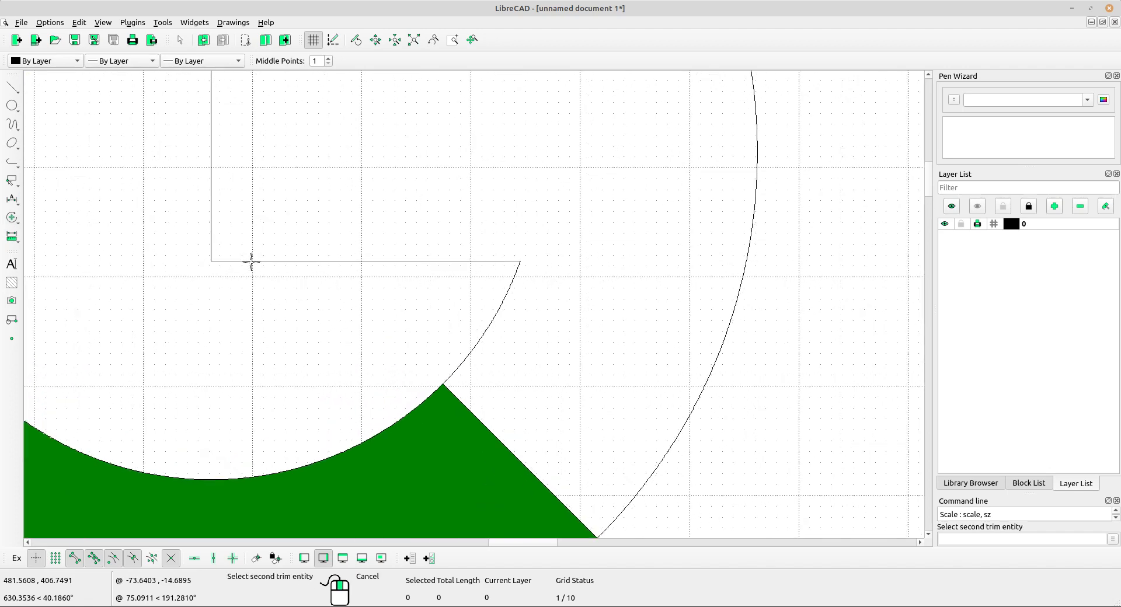
click(212, 240)
middle_drag(260, 162, 260, 294)
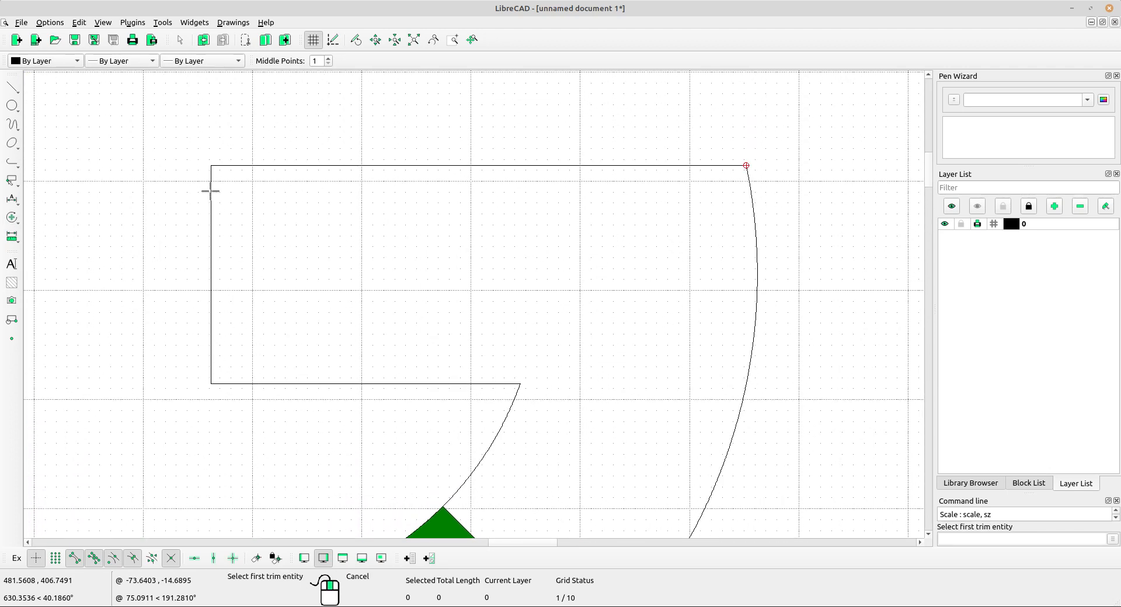
Trim the bar's upper line and the outer arc to the corner where they meet.
middle_drag(545, 241, 301, 208)
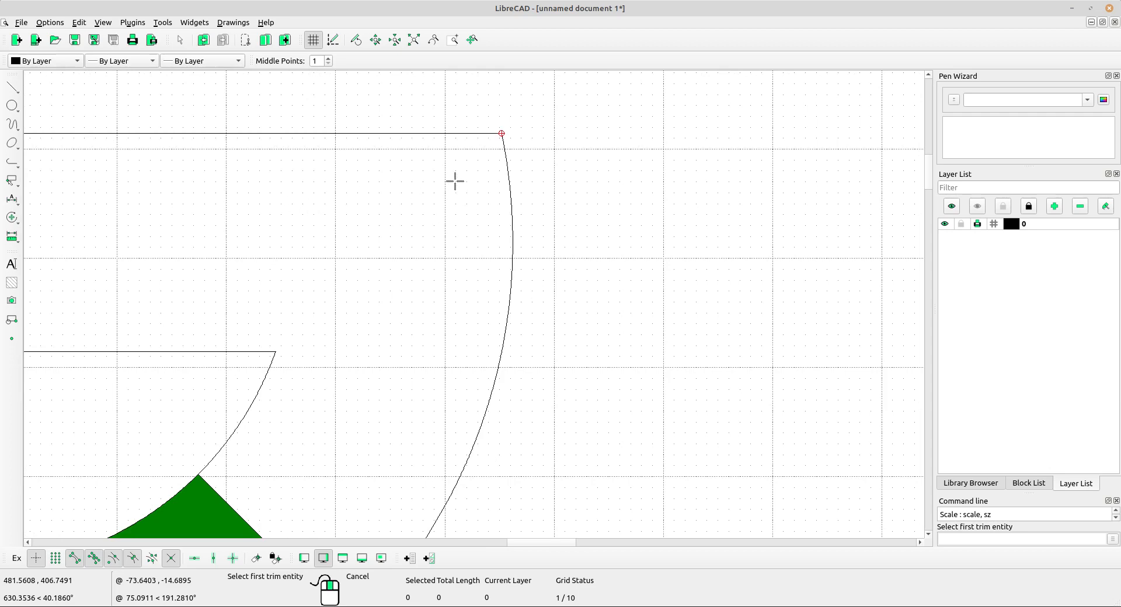
click(465, 135)
click(503, 154)
scroll(506, 175, down, 2)
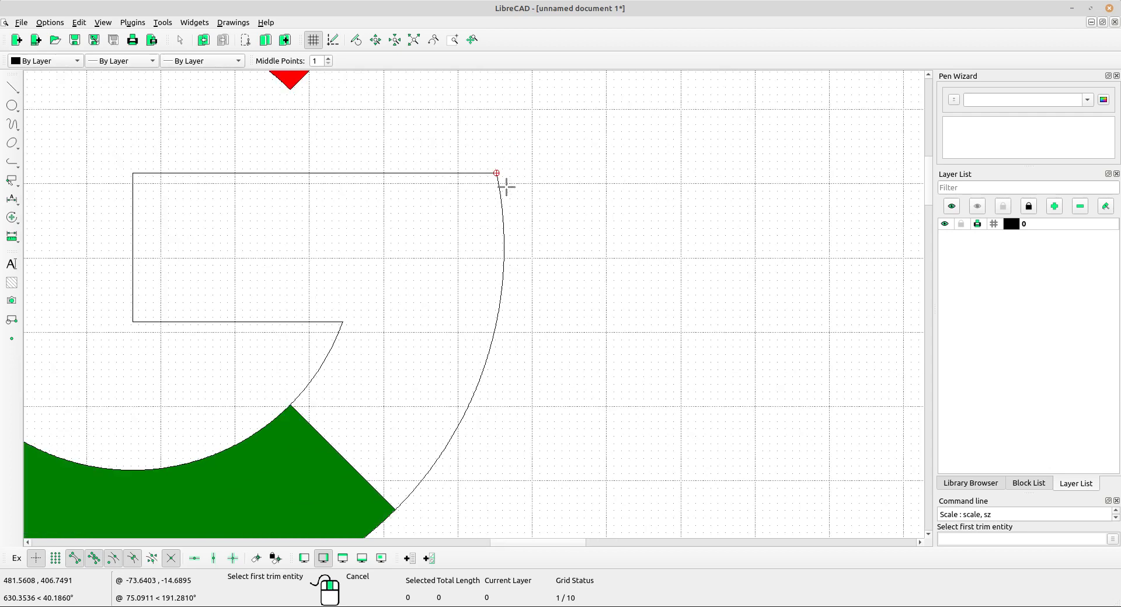
Try to trim the inner arc against the bar's lower line and against the green segment's right edge.
click(334, 343)
click(331, 323)
middle_drag(360, 423, 338, 322)
scroll(285, 323, up, 4)
click(285, 312)
click(273, 277)
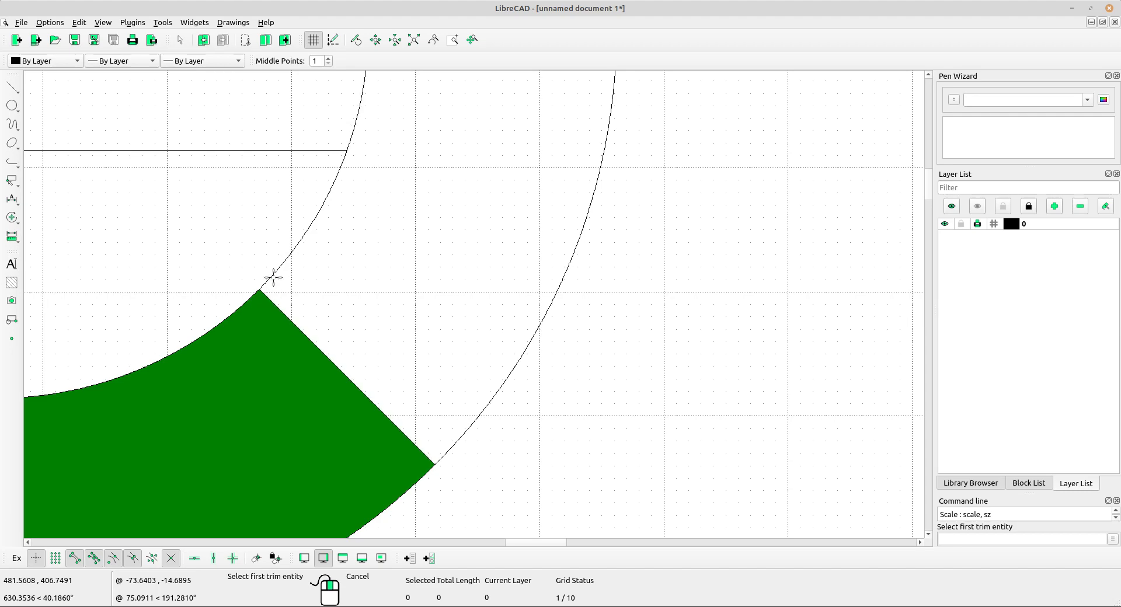
Trim the inner right arc and the bar's lower line to their intersection.
scroll(455, 316, down, 4)
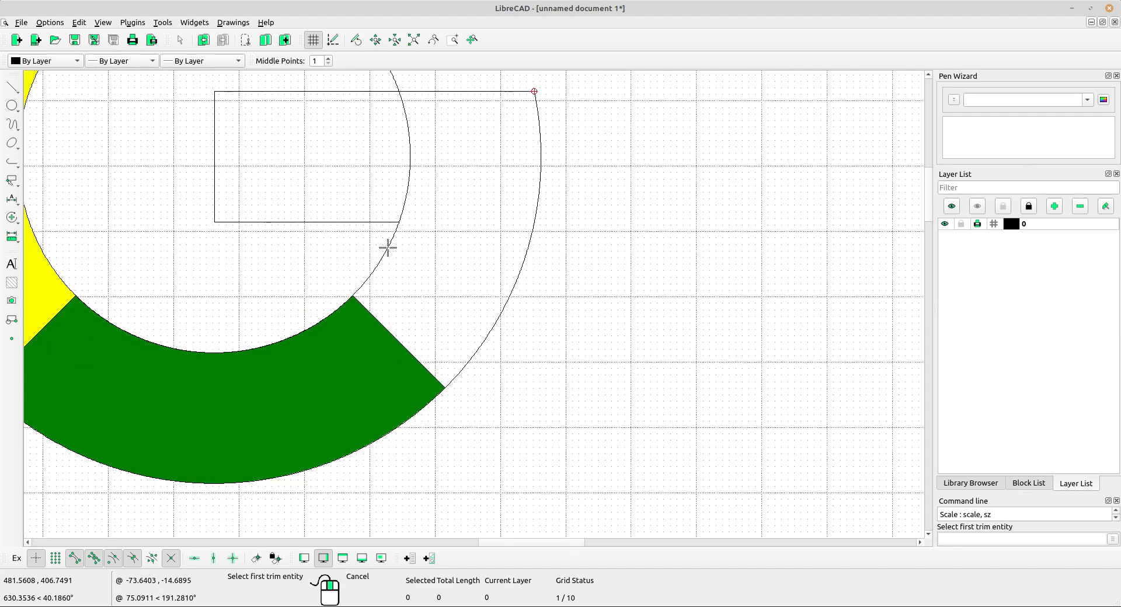
click(388, 248)
click(381, 222)
middle_drag(433, 282, 387, 238)
Try to trim the green segment's right edge and the outer arc to their shared corner, and leave Trim Two.
scroll(388, 238, up, 2)
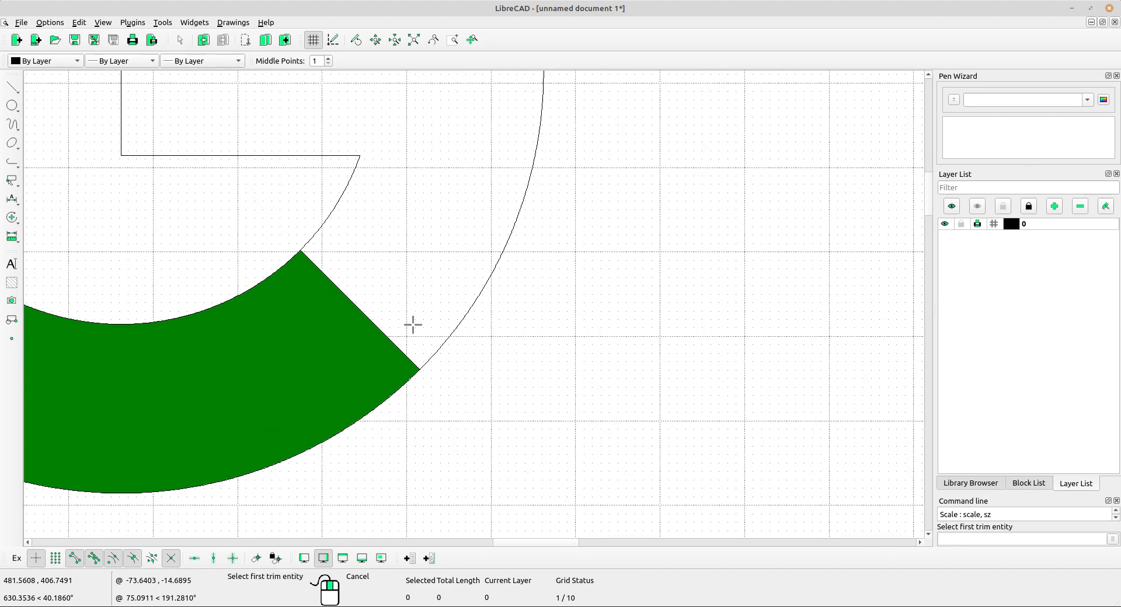
click(391, 348)
scroll(392, 349, up, 1)
click(449, 351)
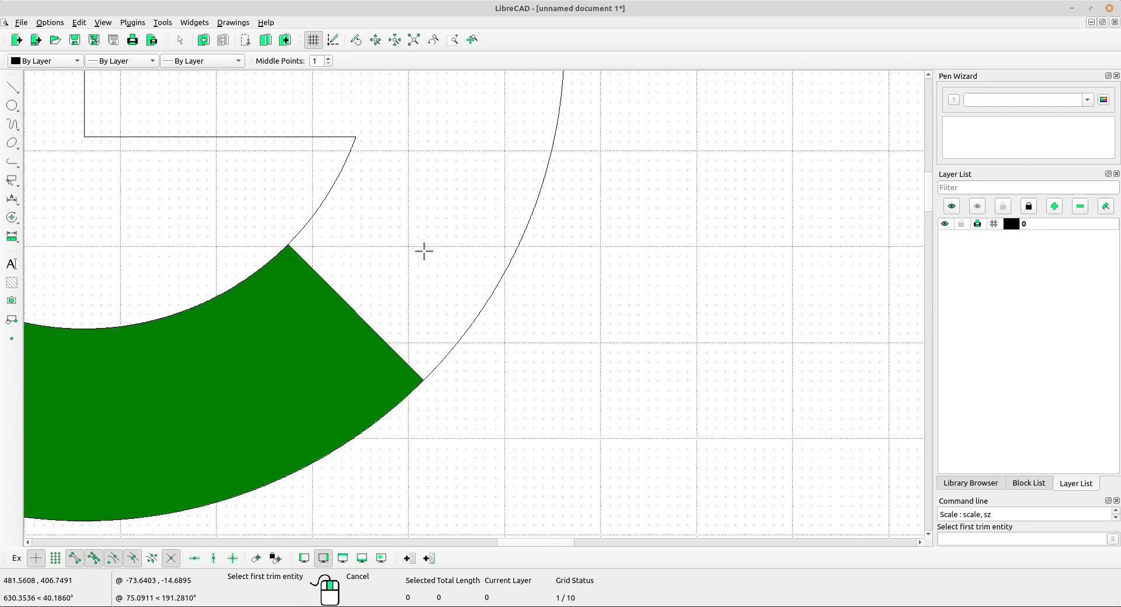
scroll(428, 245, down, 4)
right_click(448, 209)
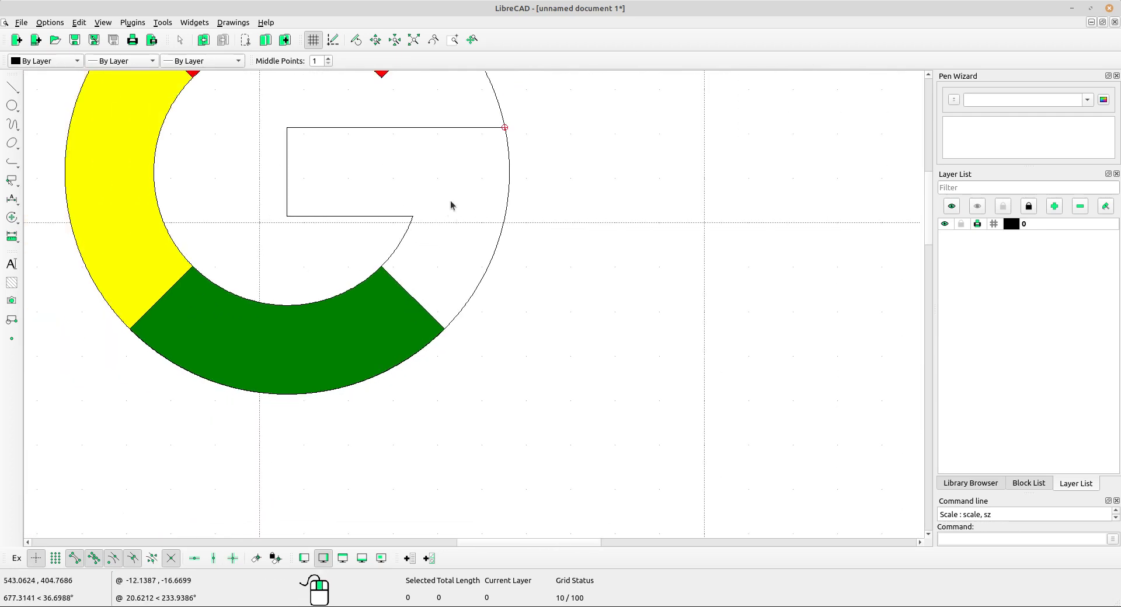
Select the outer right arc to examine how far it extends beyond the bar's upper line, and clear the selection.
middle_drag(414, 178, 412, 214)
mouse_move(524, 110)
mouse_down()
mouse_move(484, 120)
mouse_move(549, 122)
mouse_up()
scroll(543, 120, up, 5)
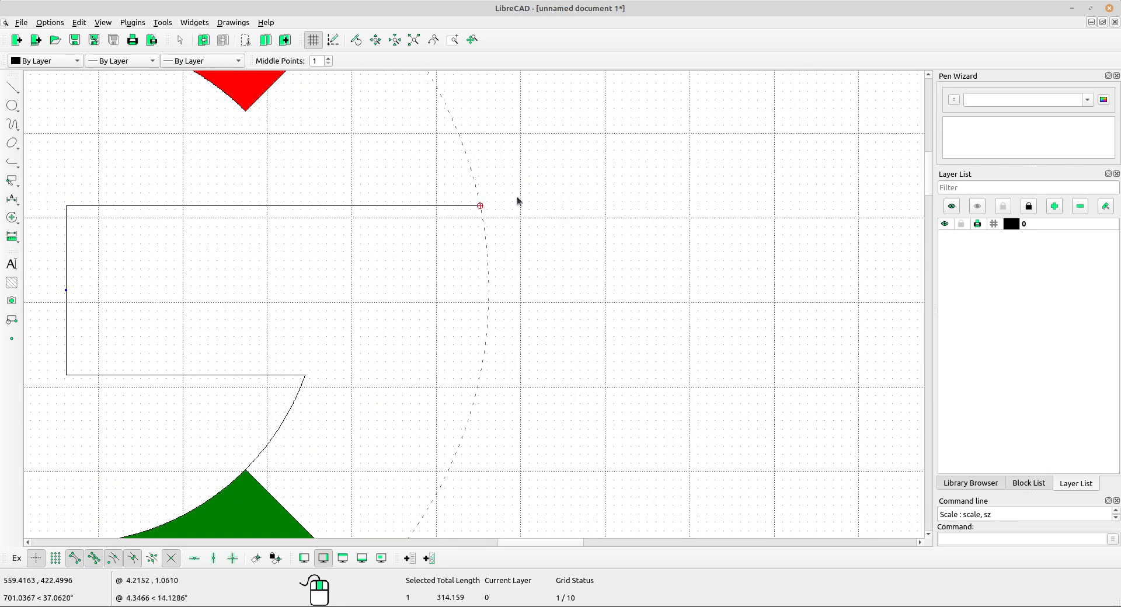
scroll(519, 200, down, 2)
scroll(463, 301, up, 1)
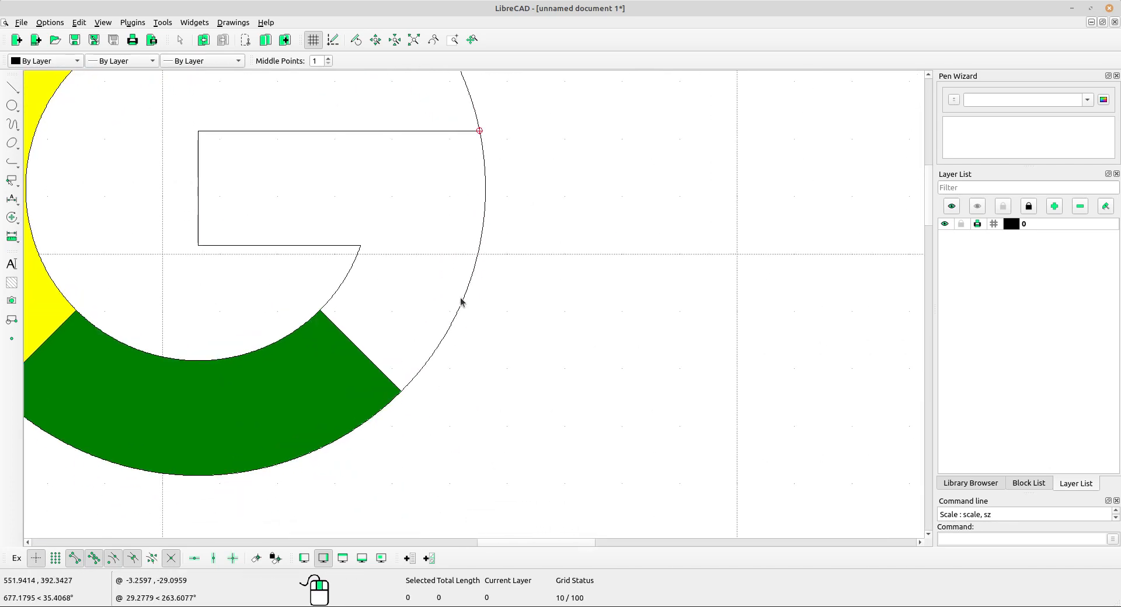
click(485, 199)
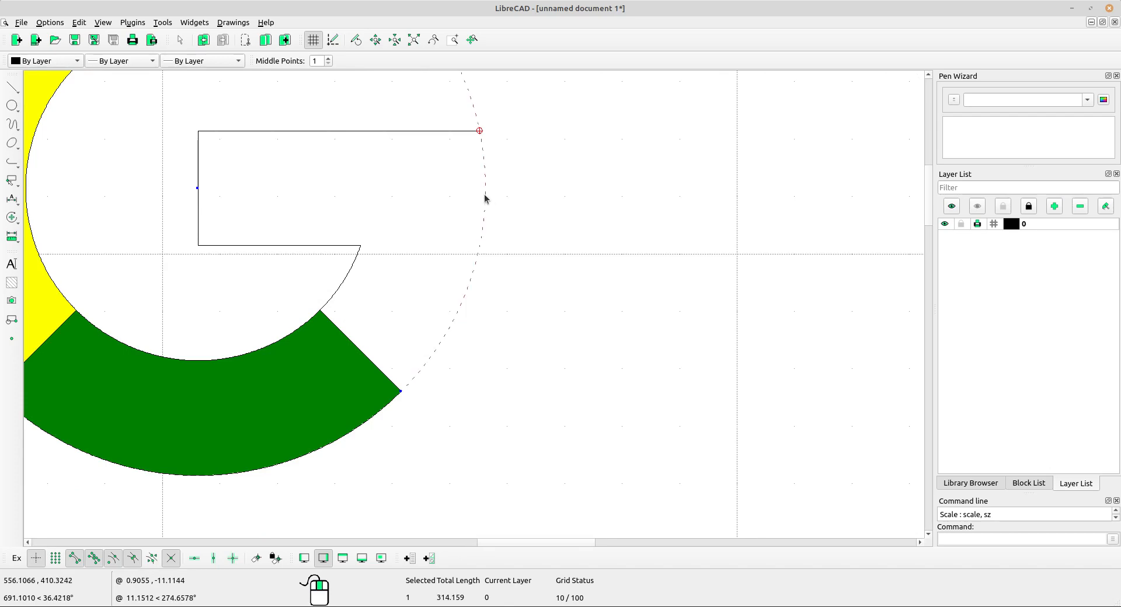
scroll(485, 199, down, 3)
scroll(486, 198, up, 5)
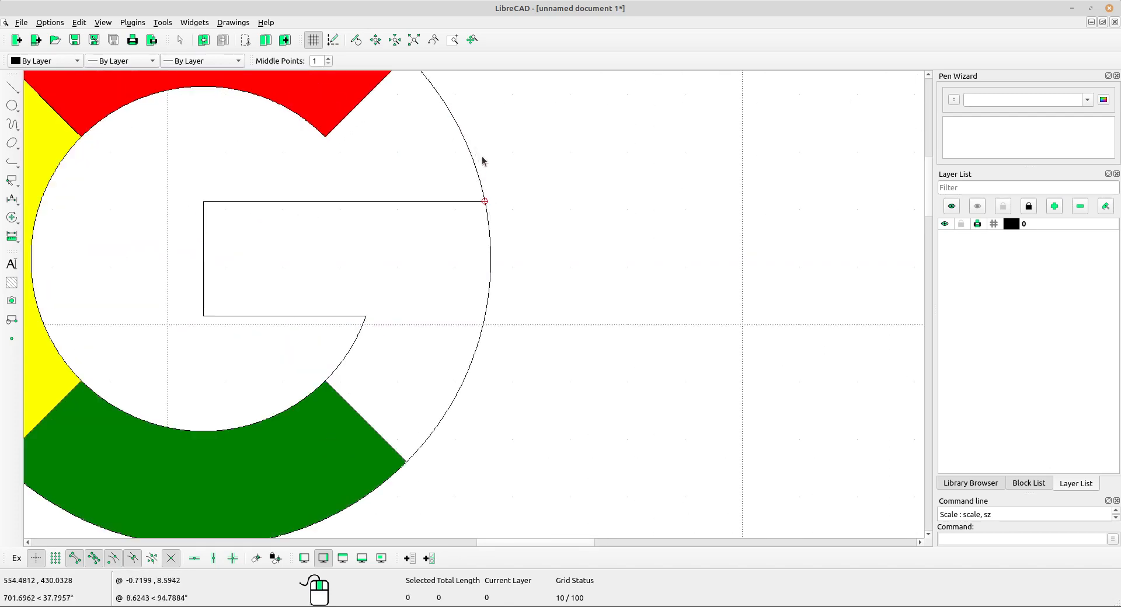
scroll(456, 276, down, 3)
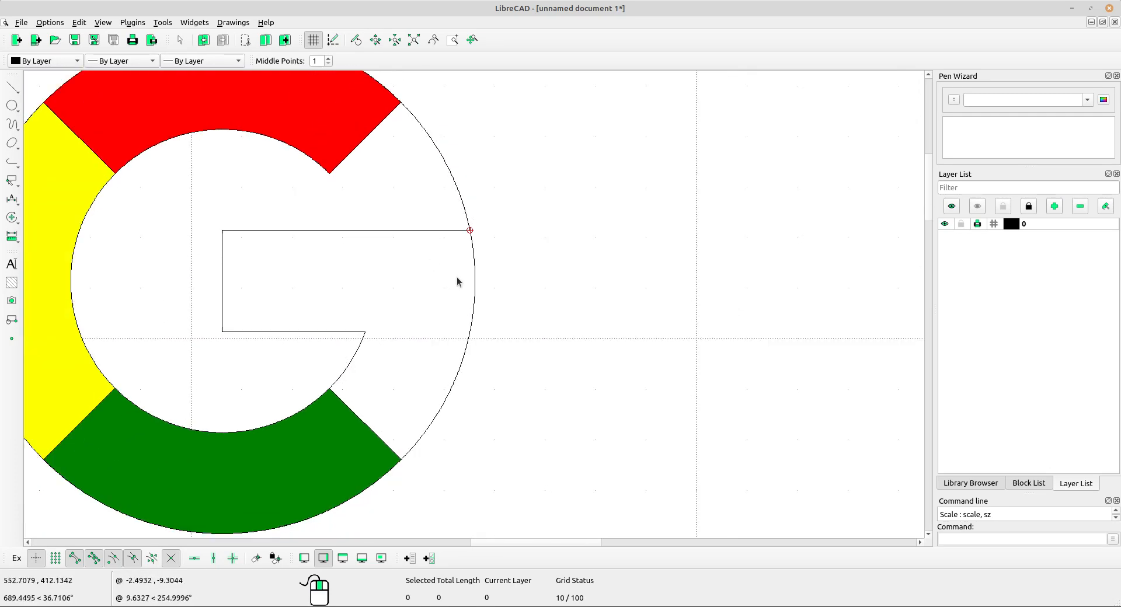
middle_drag(458, 278, 466, 242)
drag(480, 161, 426, 158)
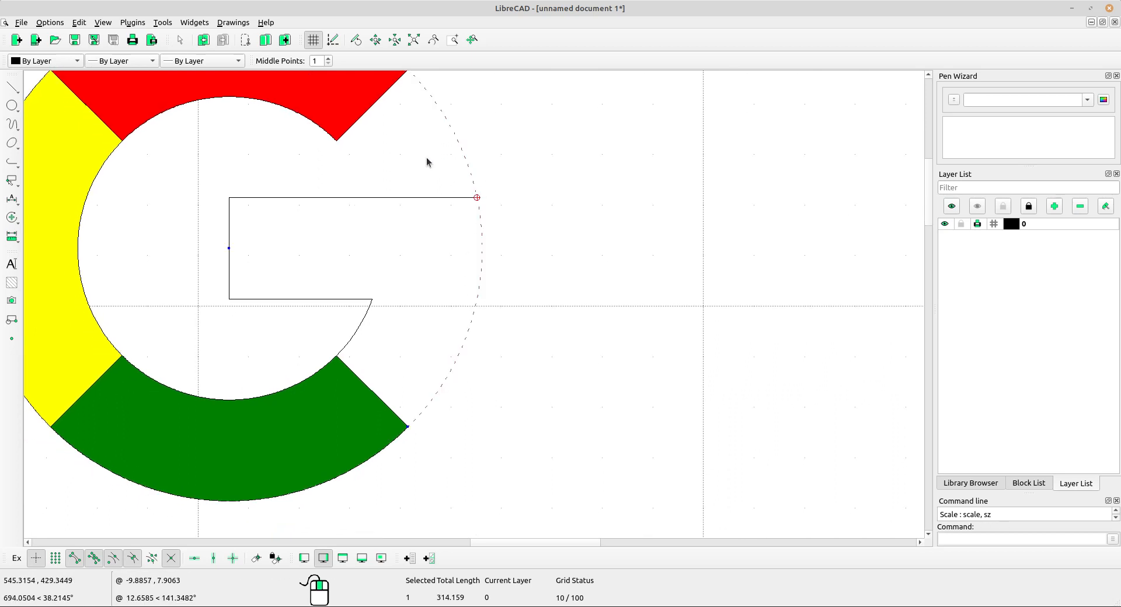
key(Escape)
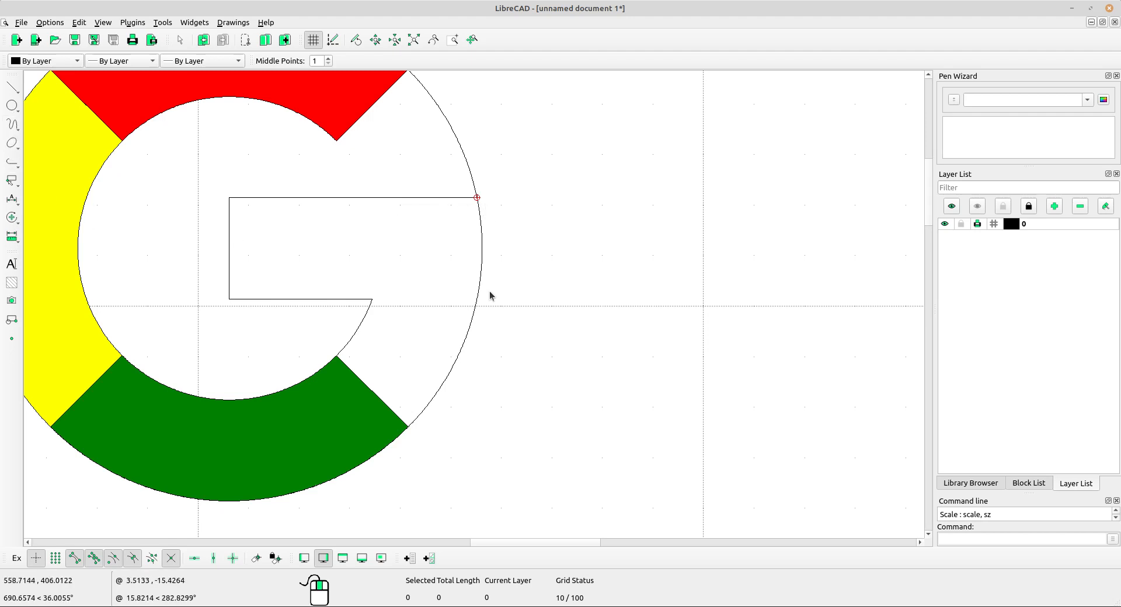
Draw a three-point arc along the outer circle from the right end of the bar's upper line to the green segment's outer right corner.
click(12, 162)
click(12, 124)
click(98, 138)
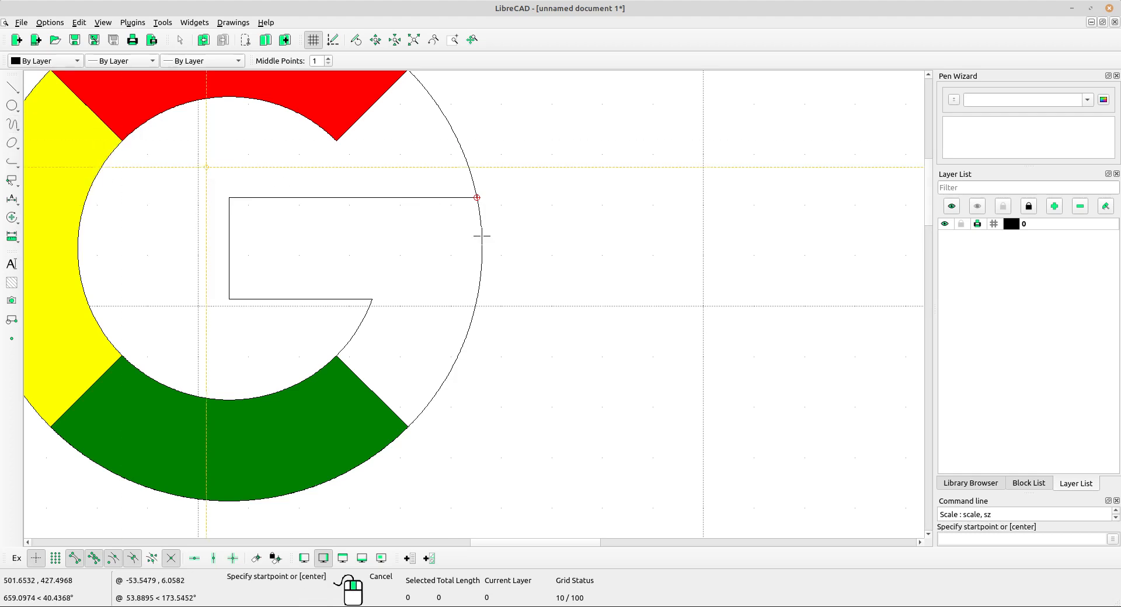
scroll(477, 195, up, 2)
click(476, 188)
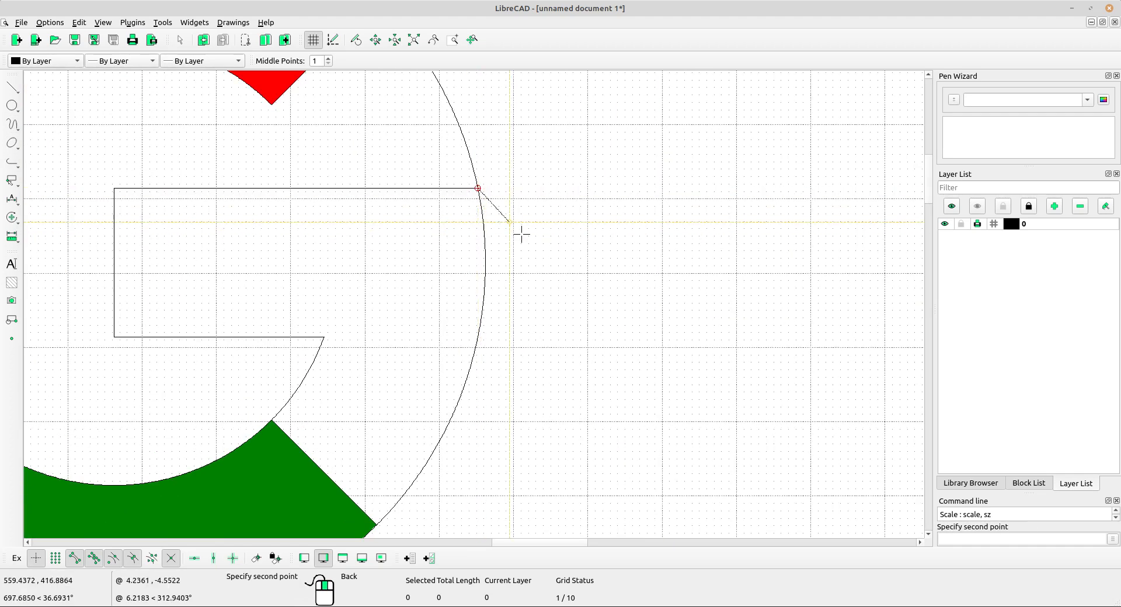
middle_drag(478, 358, 475, 282)
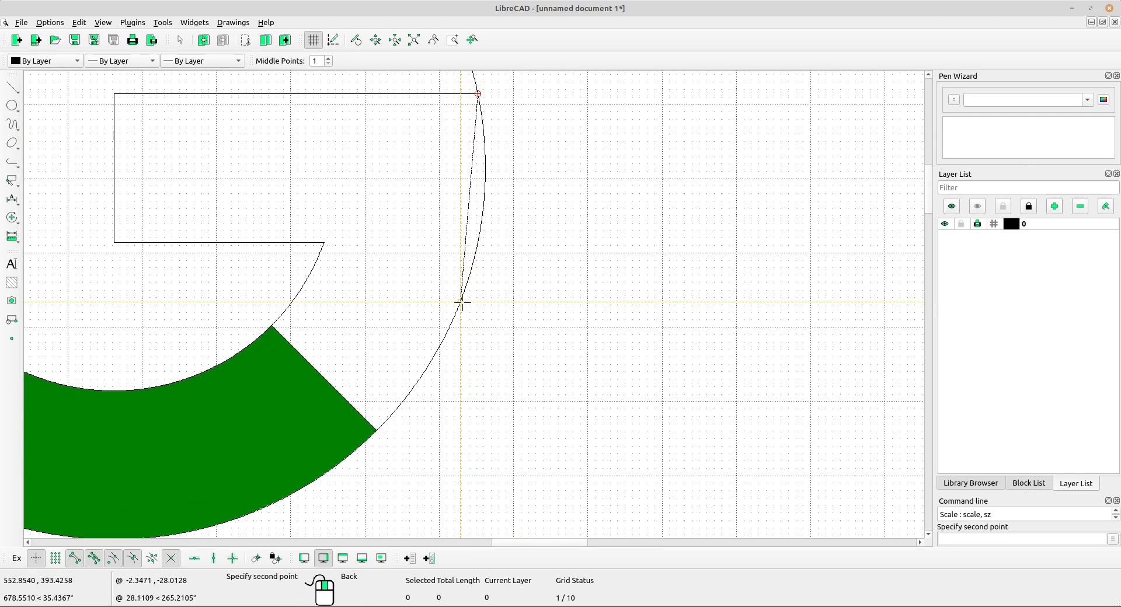
scroll(472, 275, up, 2)
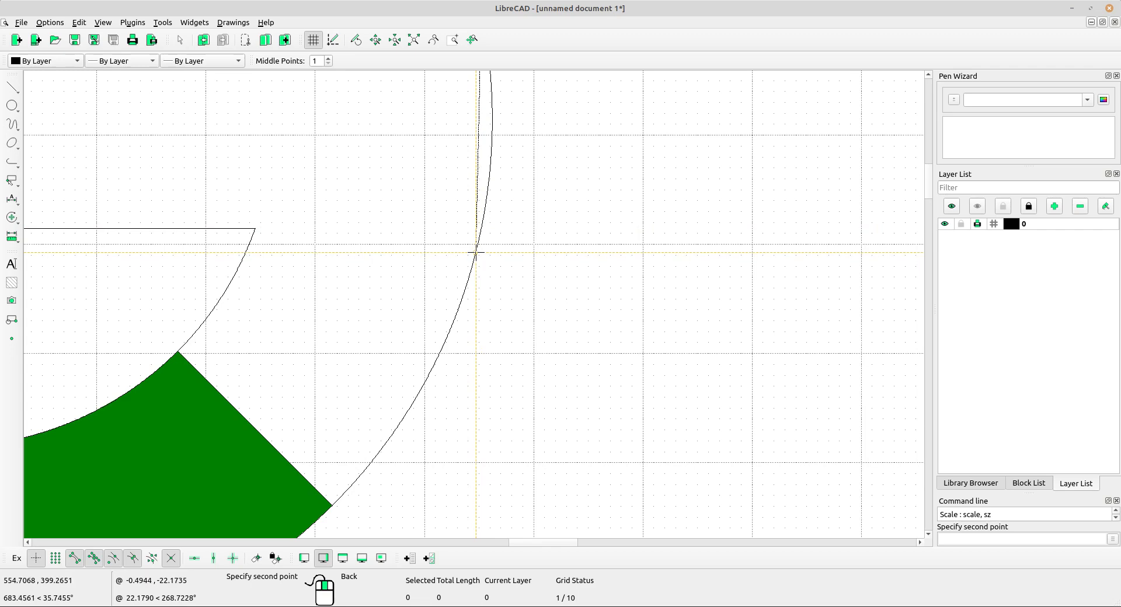
click(477, 253)
middle_drag(381, 467, 408, 338)
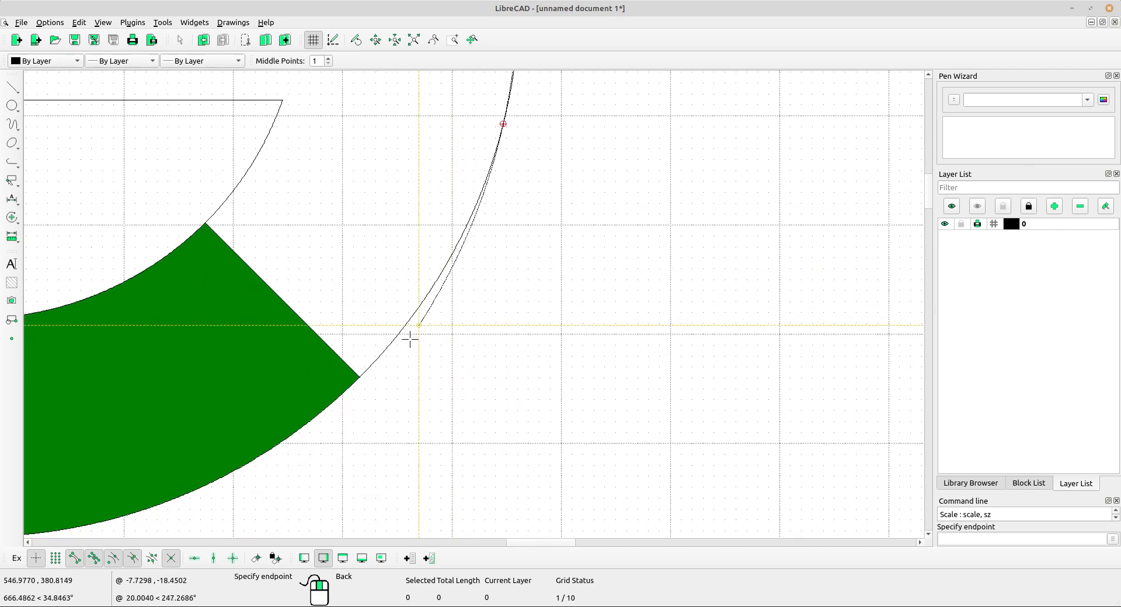
click(359, 377)
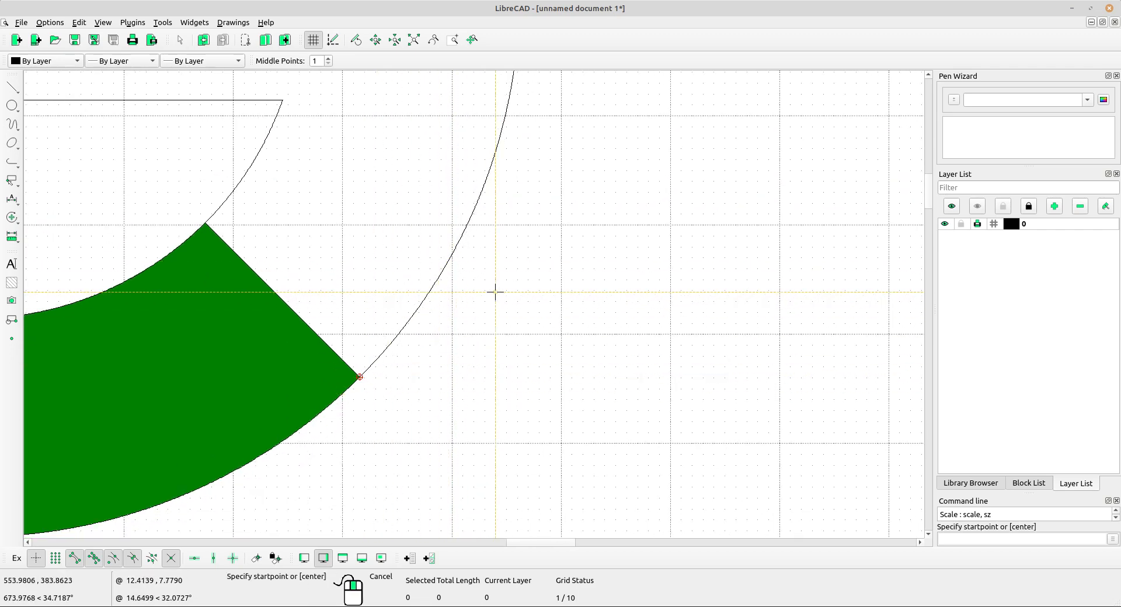
right_click(514, 291)
Delete the longer outer arc that extends above the bar's upper line.
scroll(552, 287, down, 1)
scroll(551, 287, down, 3)
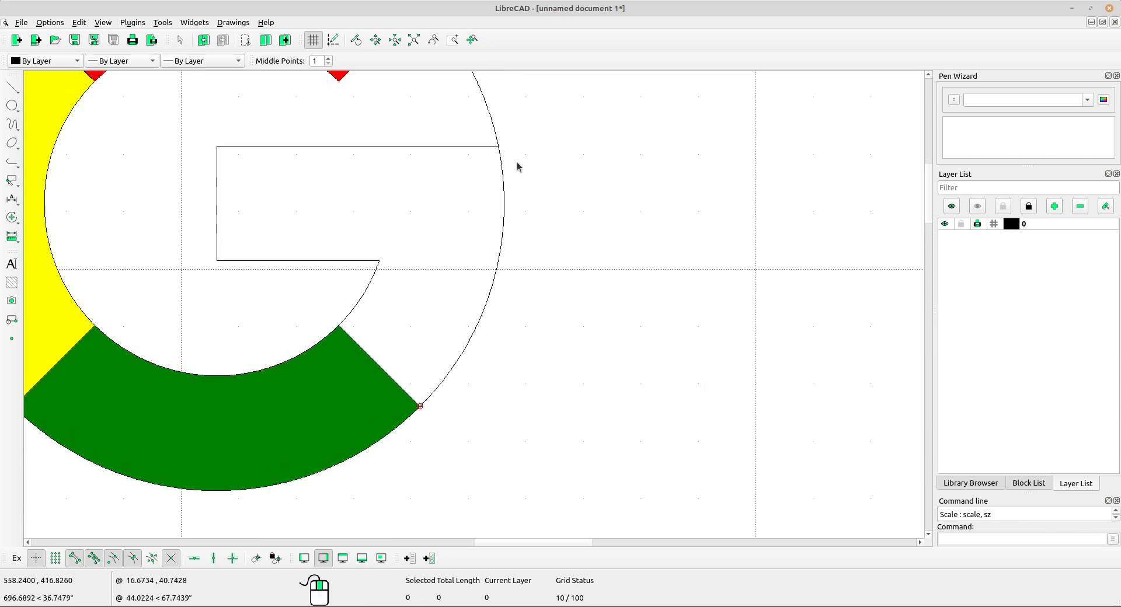
click(476, 100)
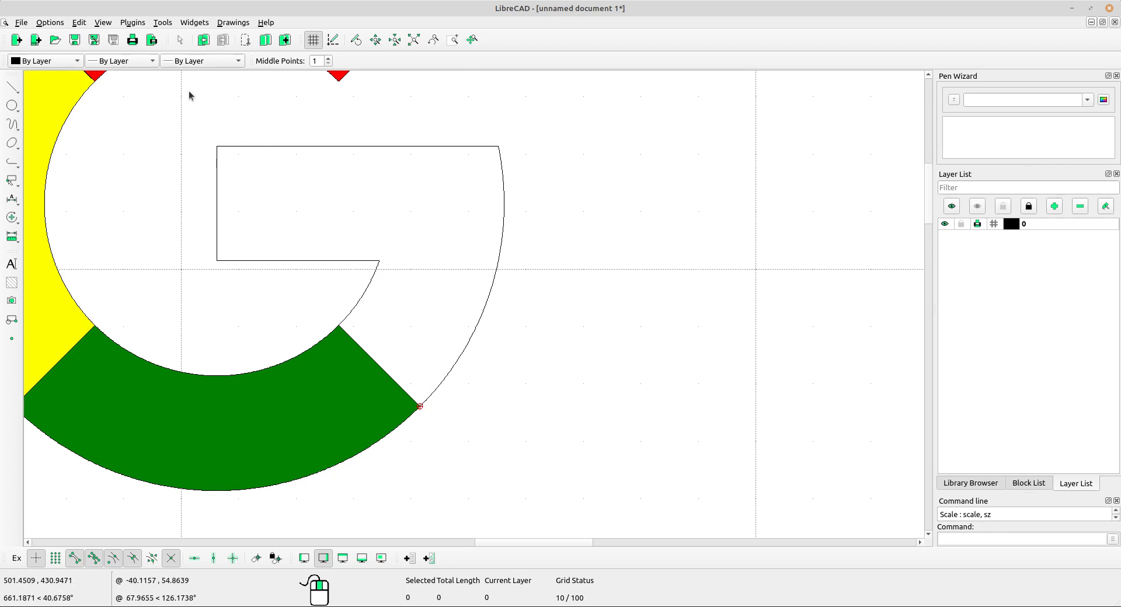
Fill the G's bar and lower right segment with a solid hatch bounded by its three bar lines, two arcs and the green segment's edge.
drag(189, 91, 575, 311)
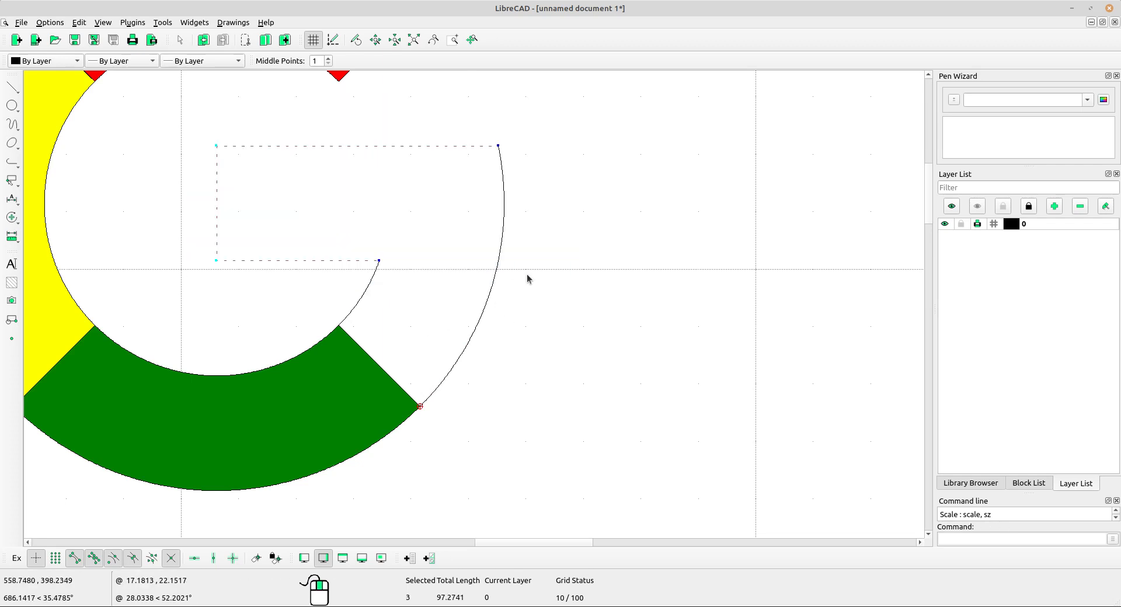
click(502, 243)
click(369, 287)
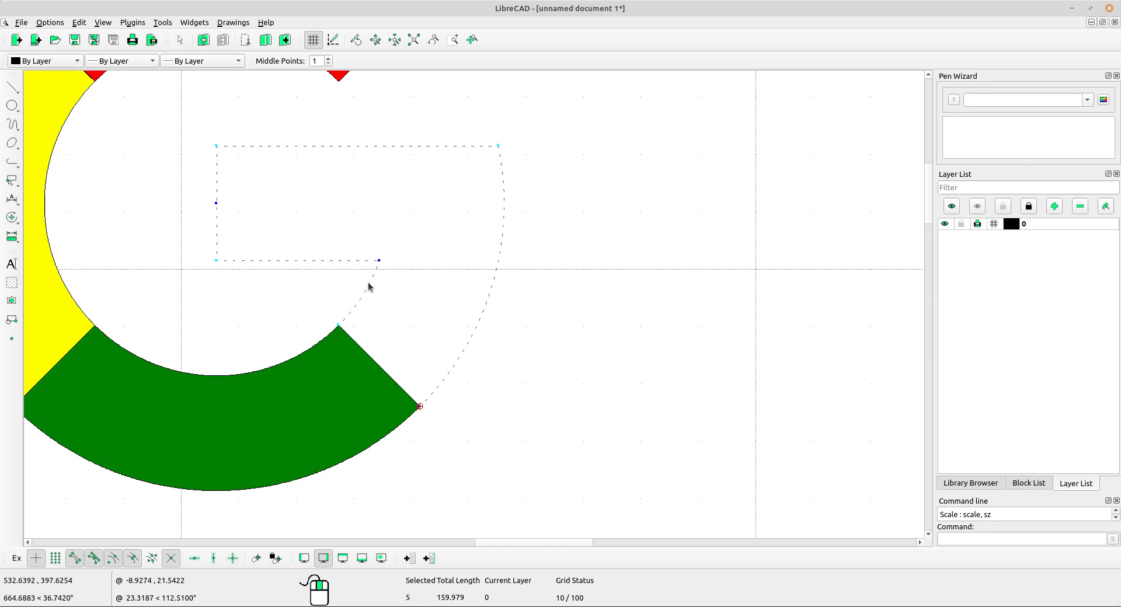
click(362, 348)
scroll(388, 374, up, 2)
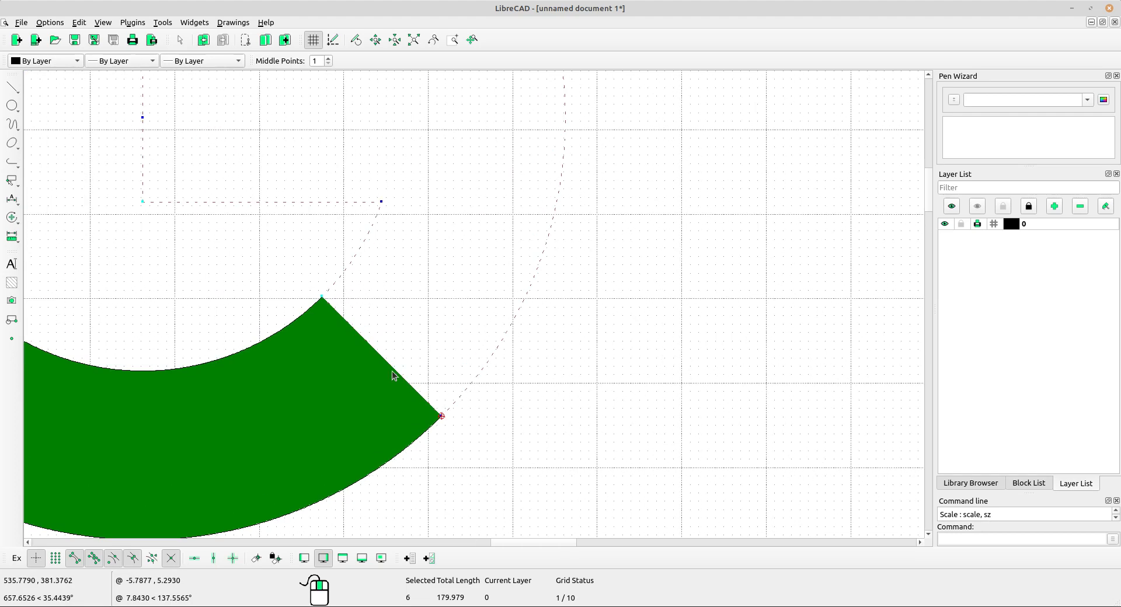
drag(271, 237, 547, 459)
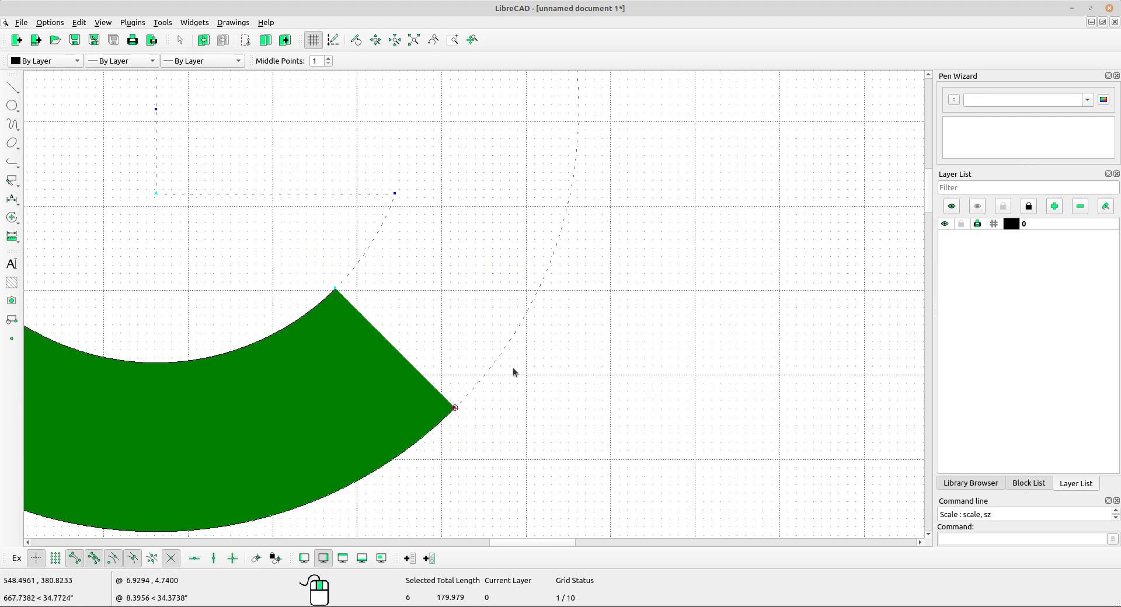
scroll(513, 369, down, 2)
scroll(468, 330, down, 1)
drag(287, 140, 642, 439)
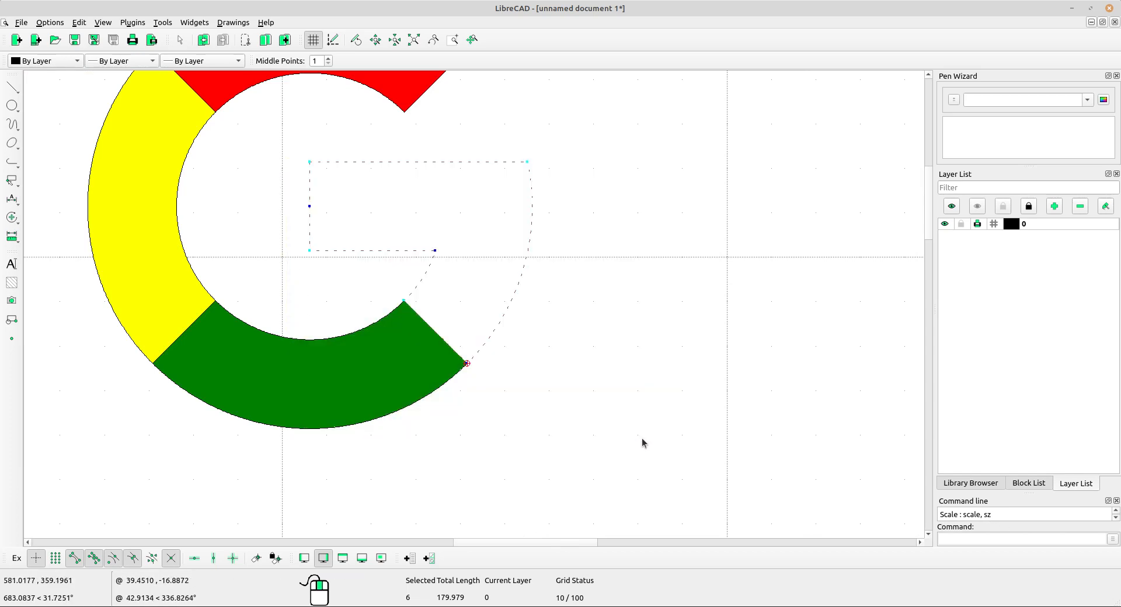
click(7, 286)
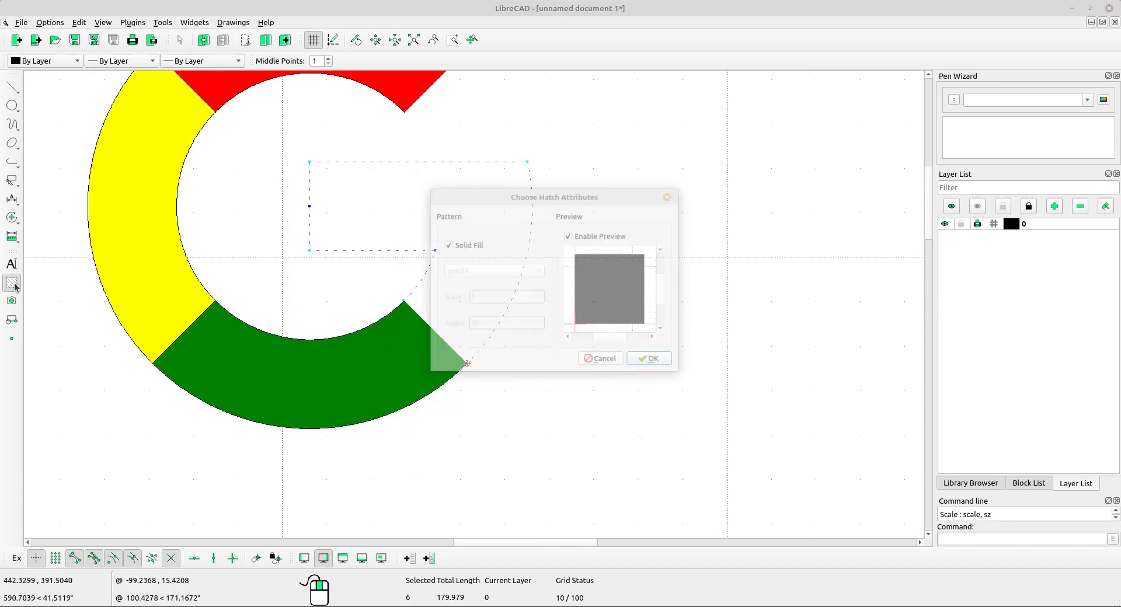
click(653, 361)
Change the pen color of the black hatch in the bar segment to Blue.
scroll(493, 215, down, 2)
scroll(423, 261, down, 1)
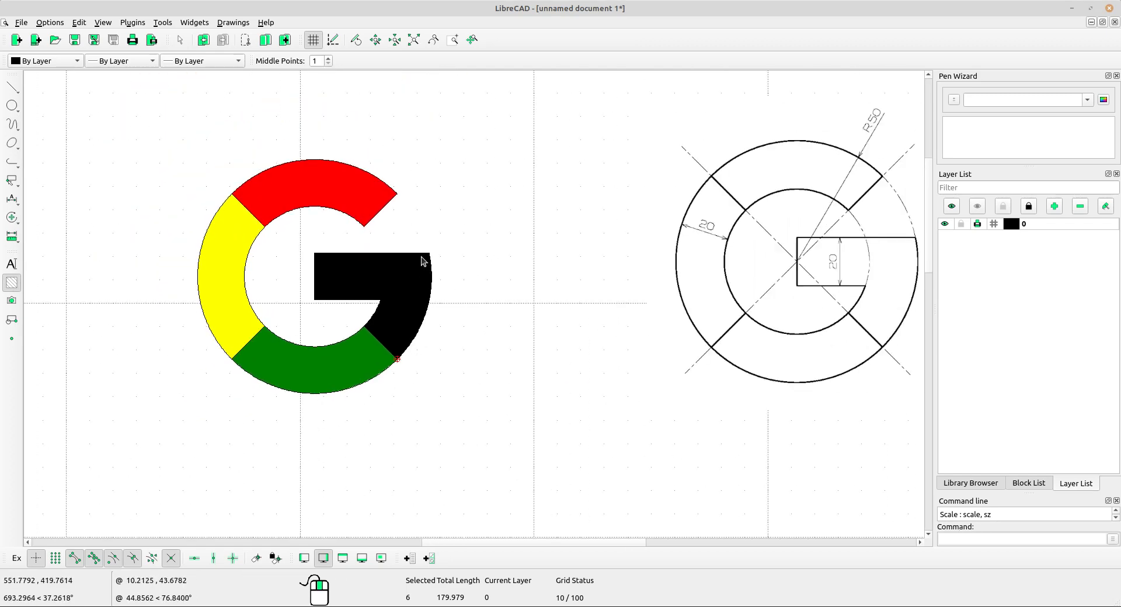
scroll(556, 292, right, 1)
scroll(483, 244, down, 3)
middle_drag(599, 286, 457, 295)
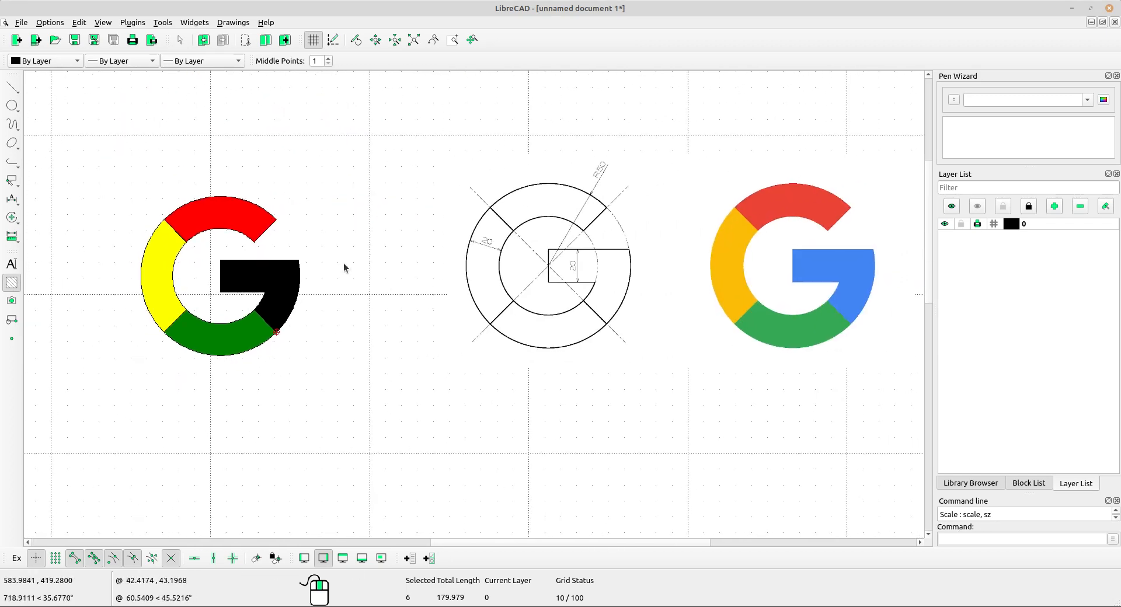
scroll(342, 263, up, 4)
middle_drag(322, 311, 355, 309)
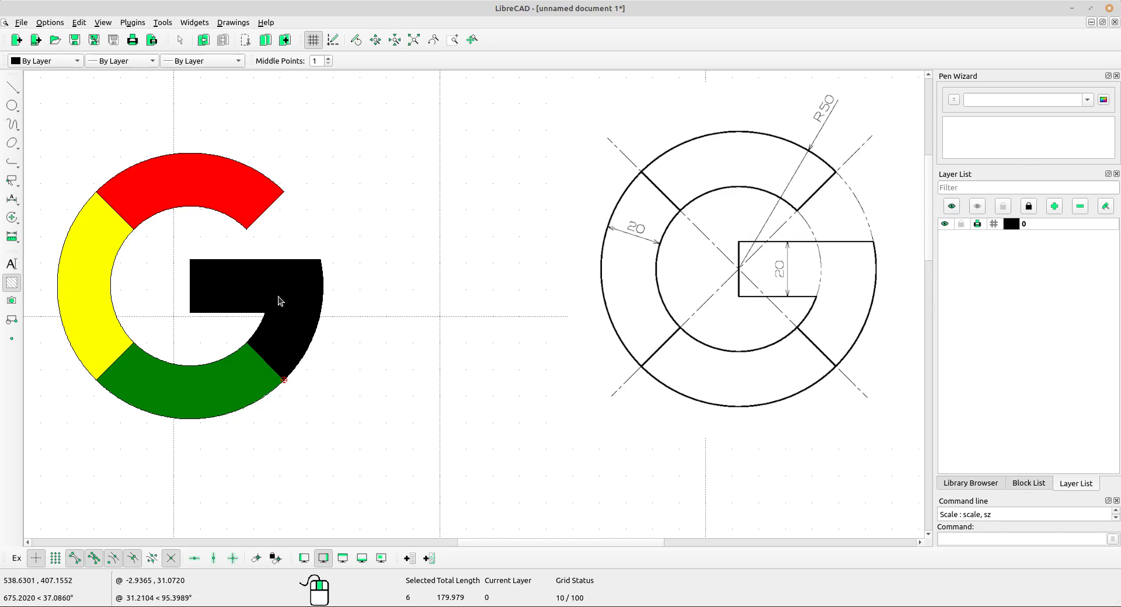
click(286, 297)
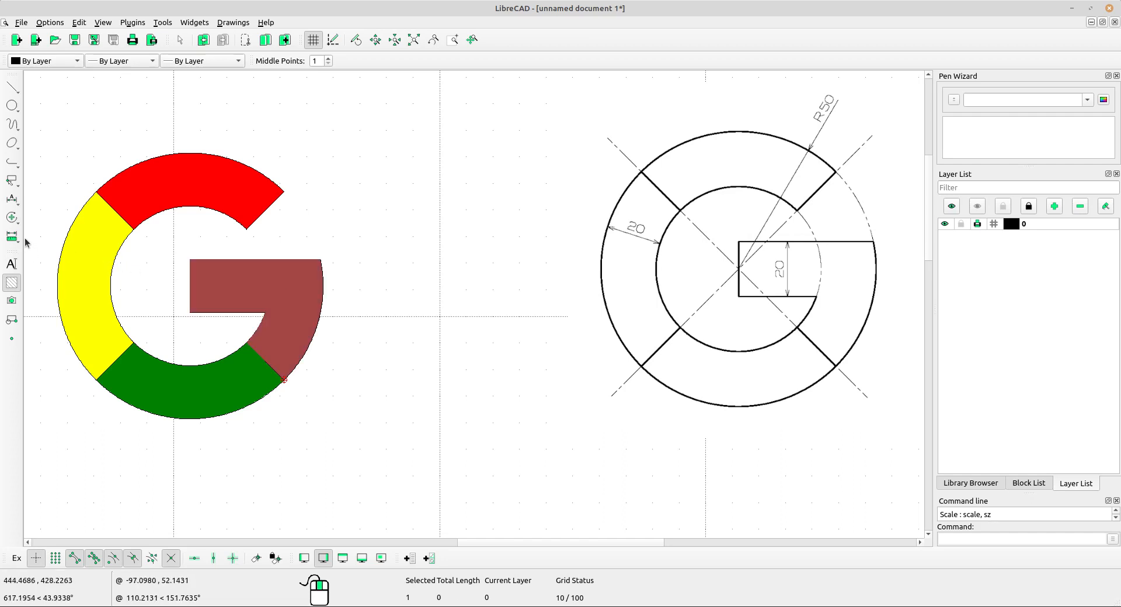
click(14, 218)
click(67, 441)
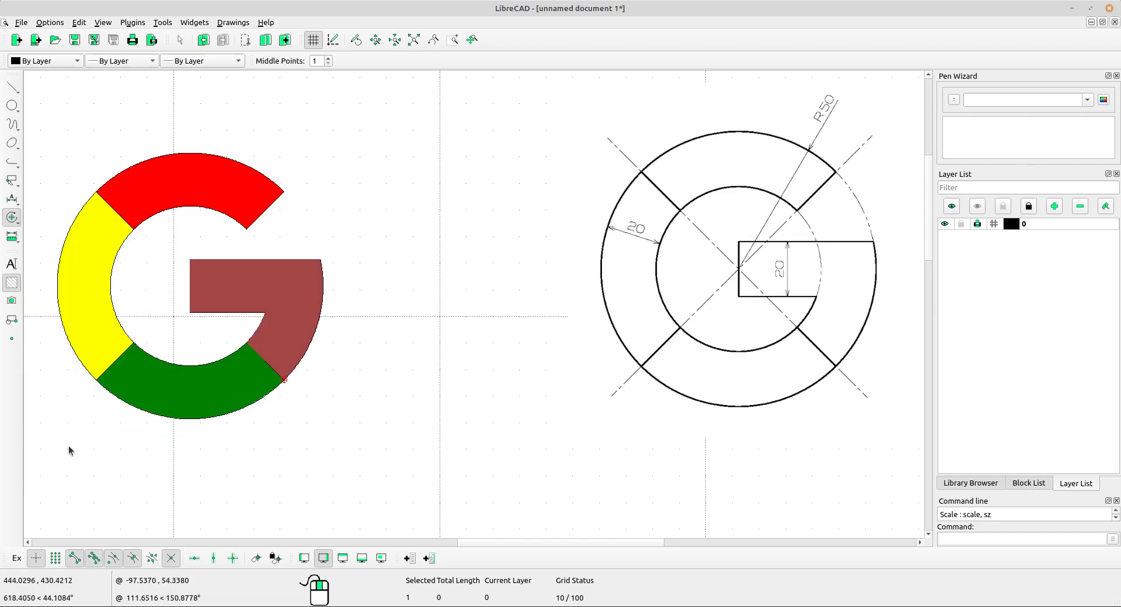
click(599, 270)
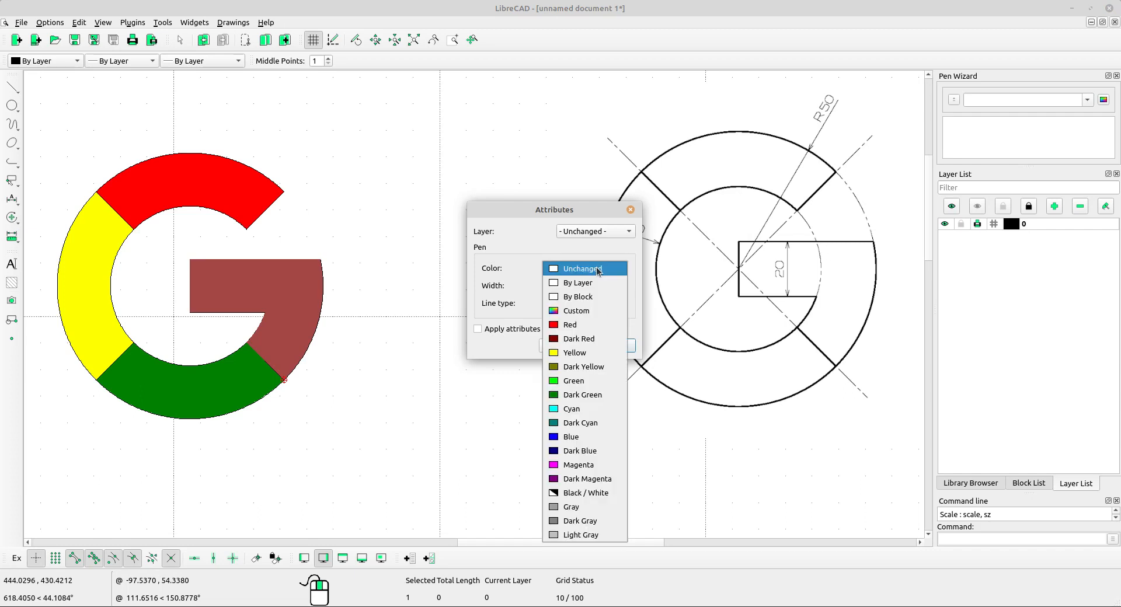
click(590, 439)
click(608, 346)
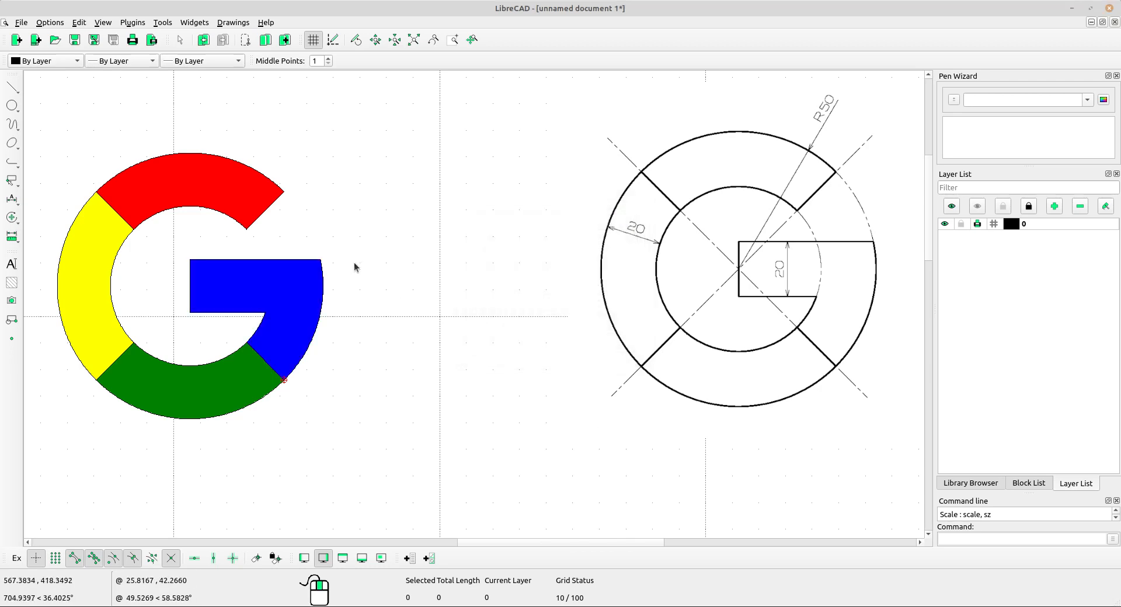
scroll(368, 257, down, 4)
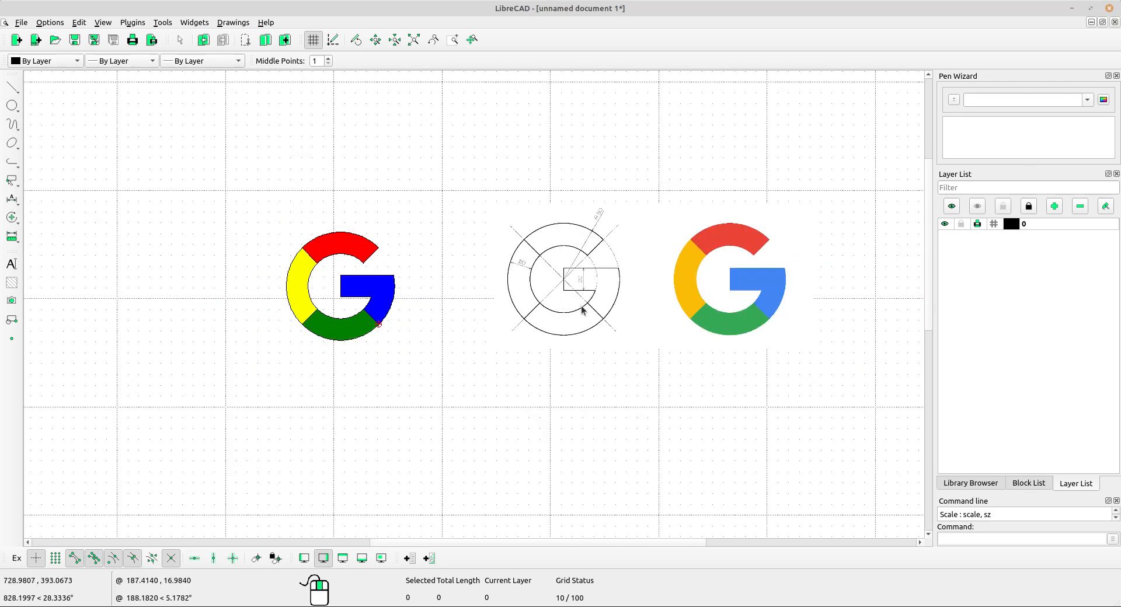
scroll(320, 245, up, 4)
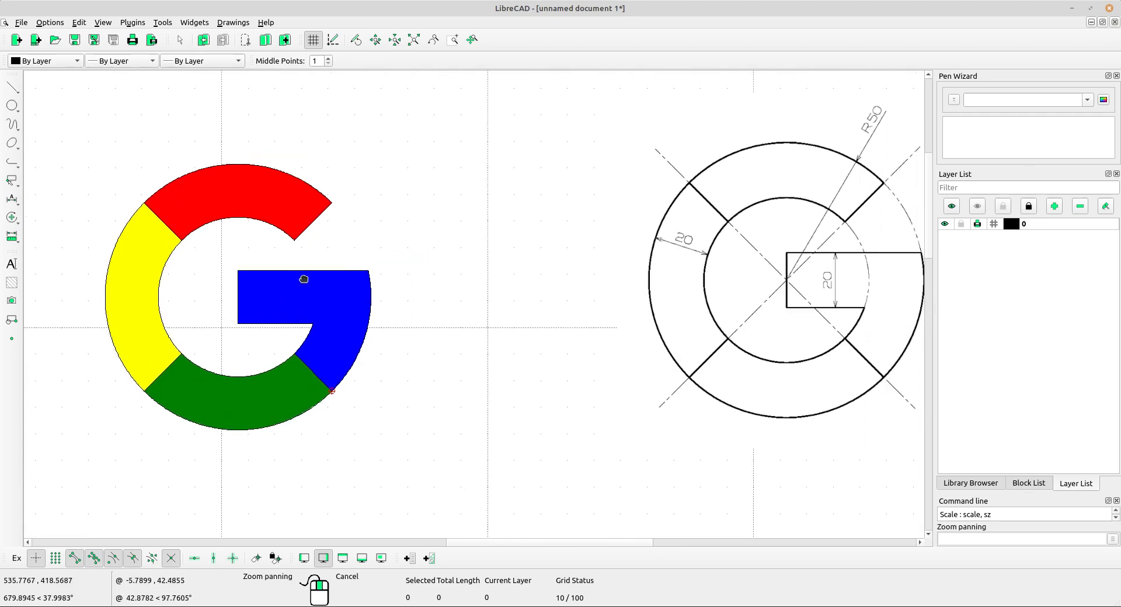
scroll(333, 316, down, 3)
scroll(339, 313, up, 1)
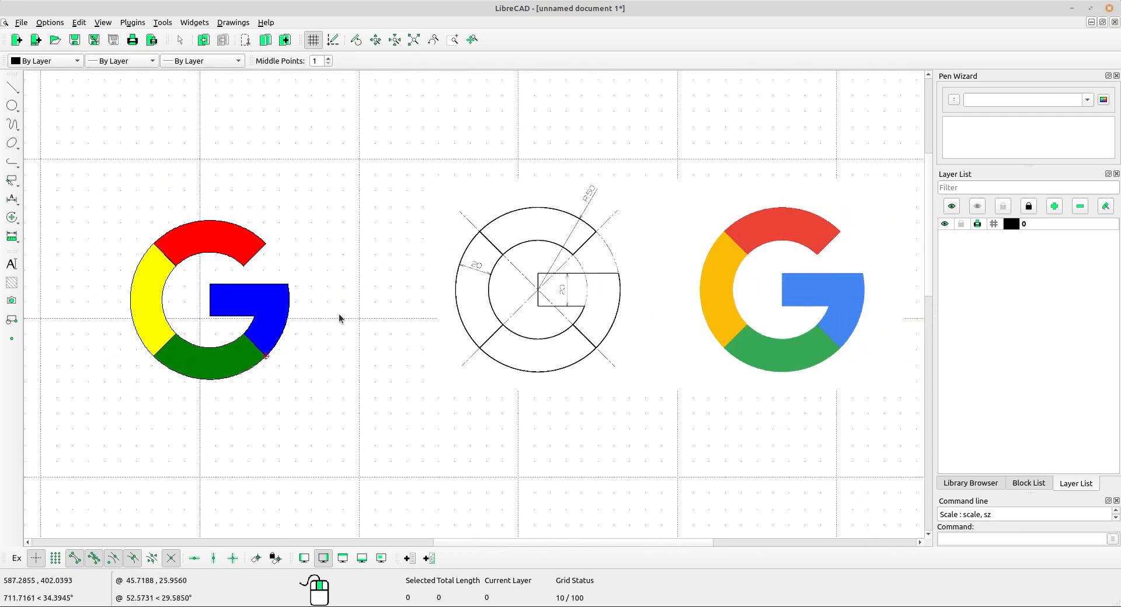